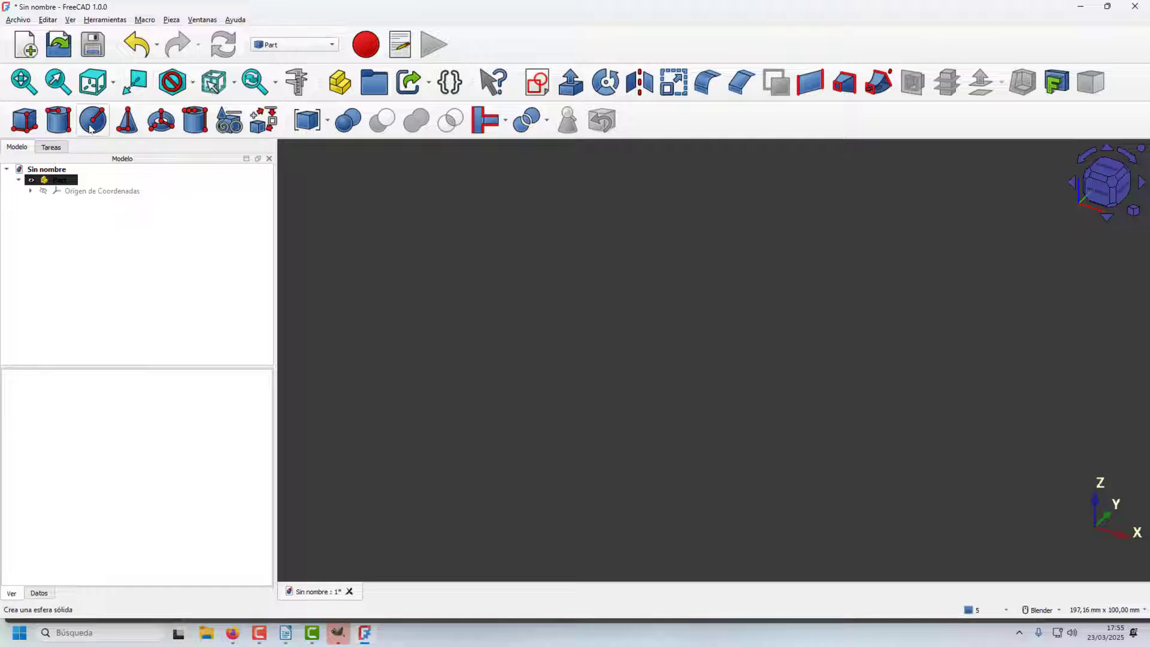
Create a solid sphere and set its radius to 19.3 mm
left_click(91, 122)
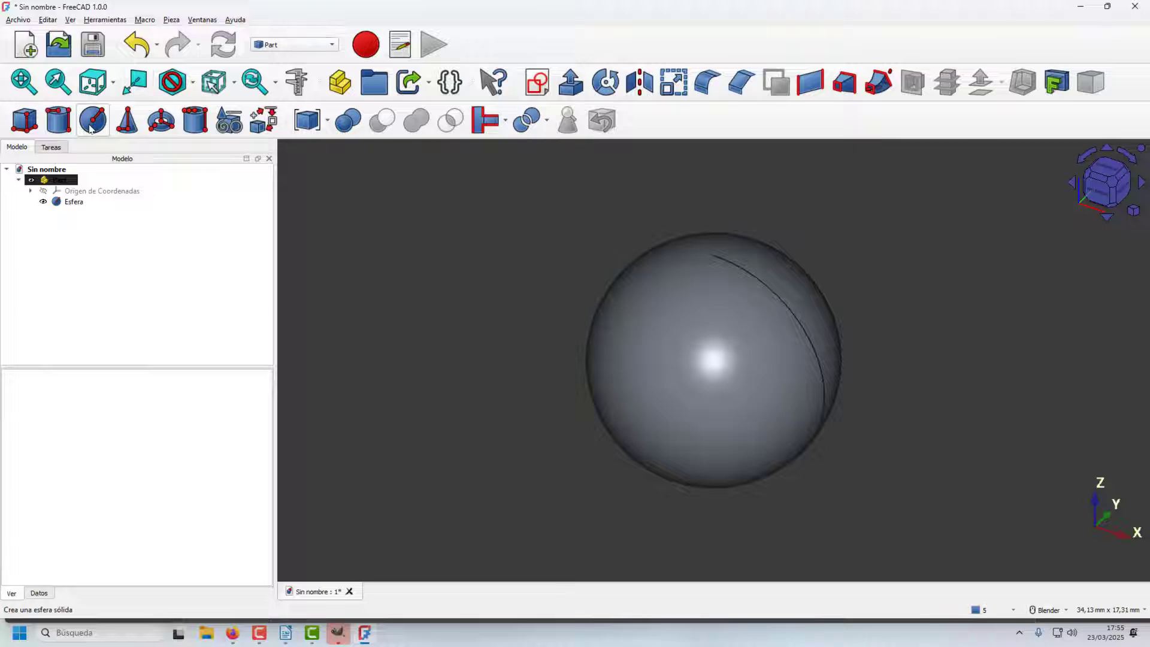
double_click(73, 201)
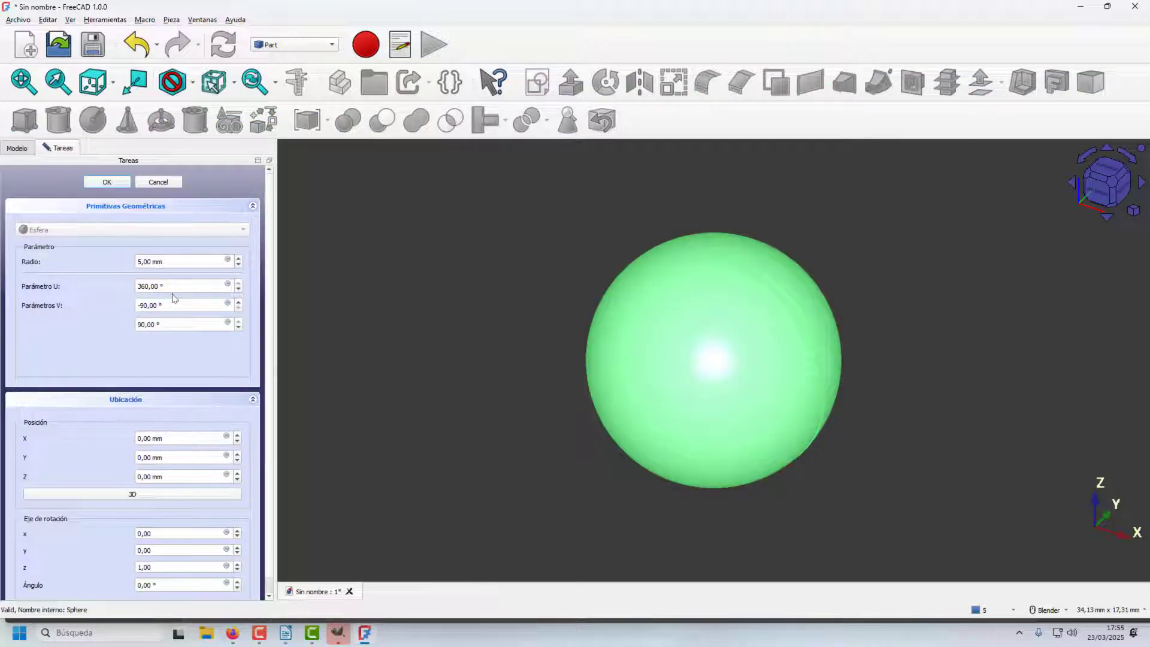
left_click(139, 262)
type("19,")
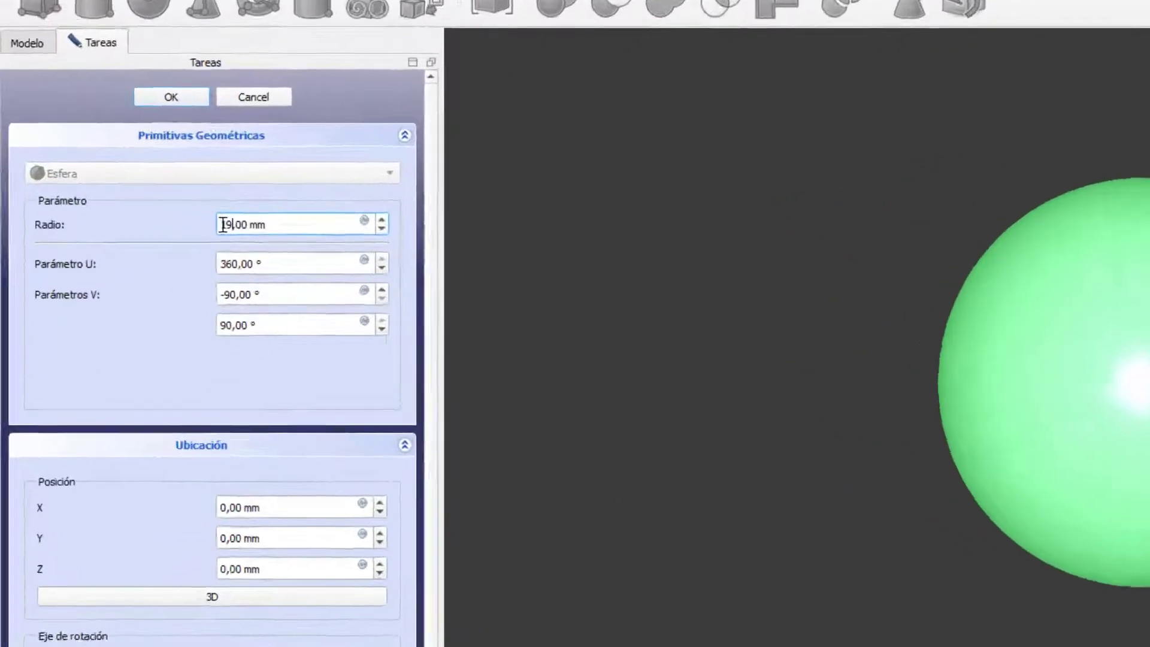
type("3")
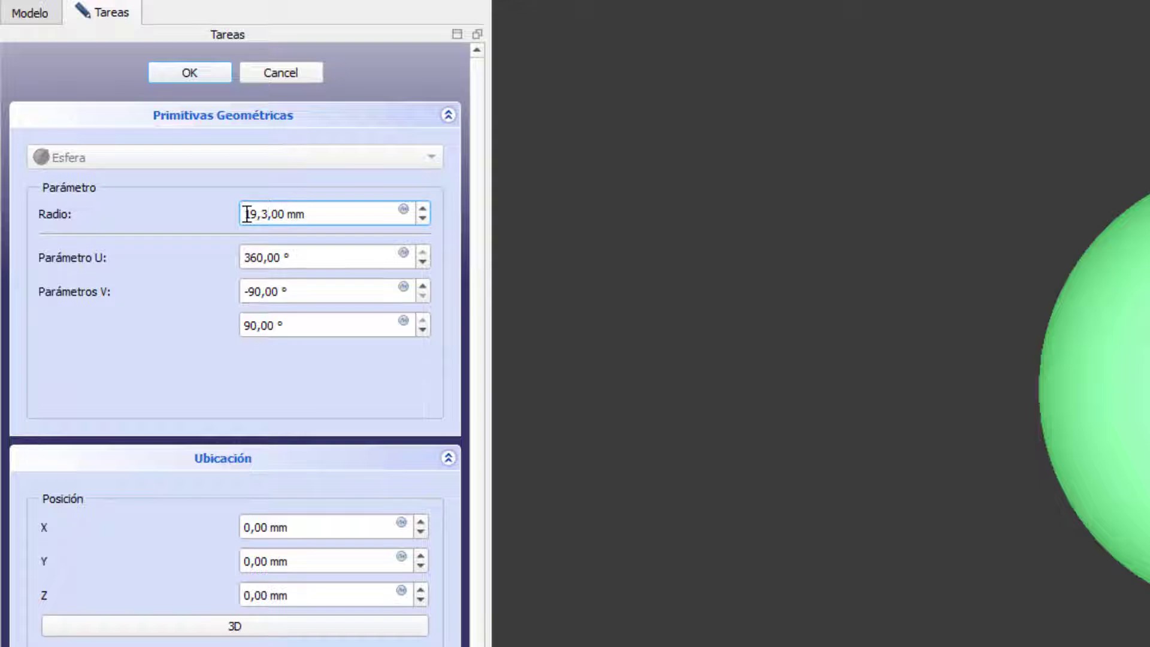
key("Delete")
Set the sphere's U parameter to 180° to make it a half sphere and fit it in the view
double_click(246, 261)
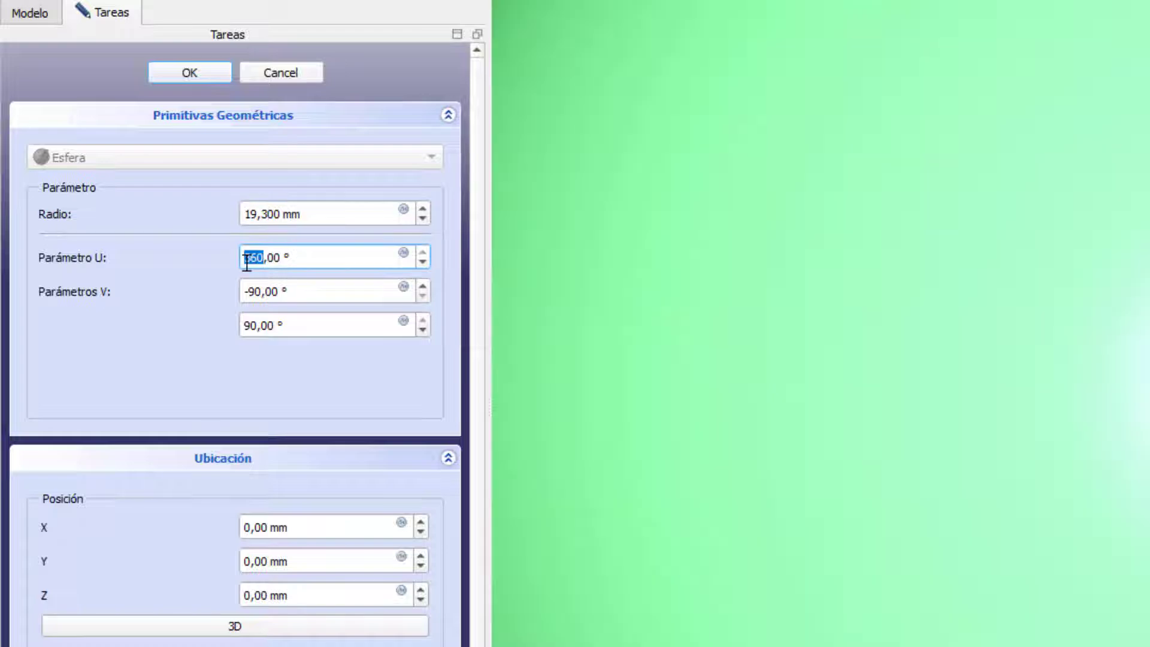
type("180")
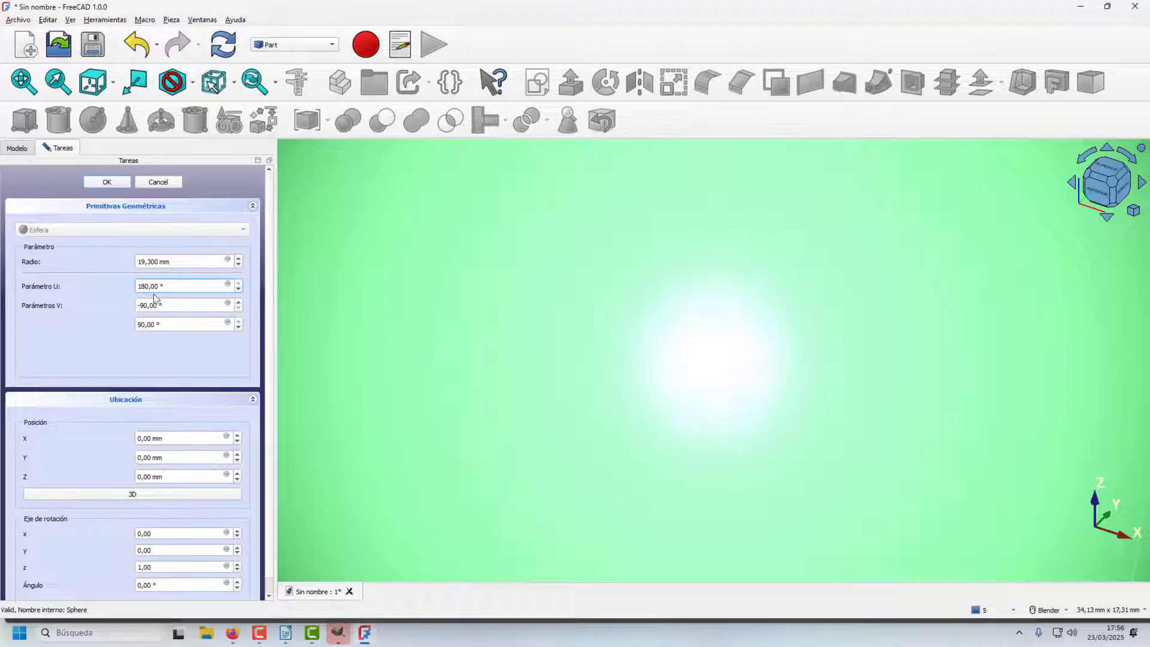
left_click(106, 182)
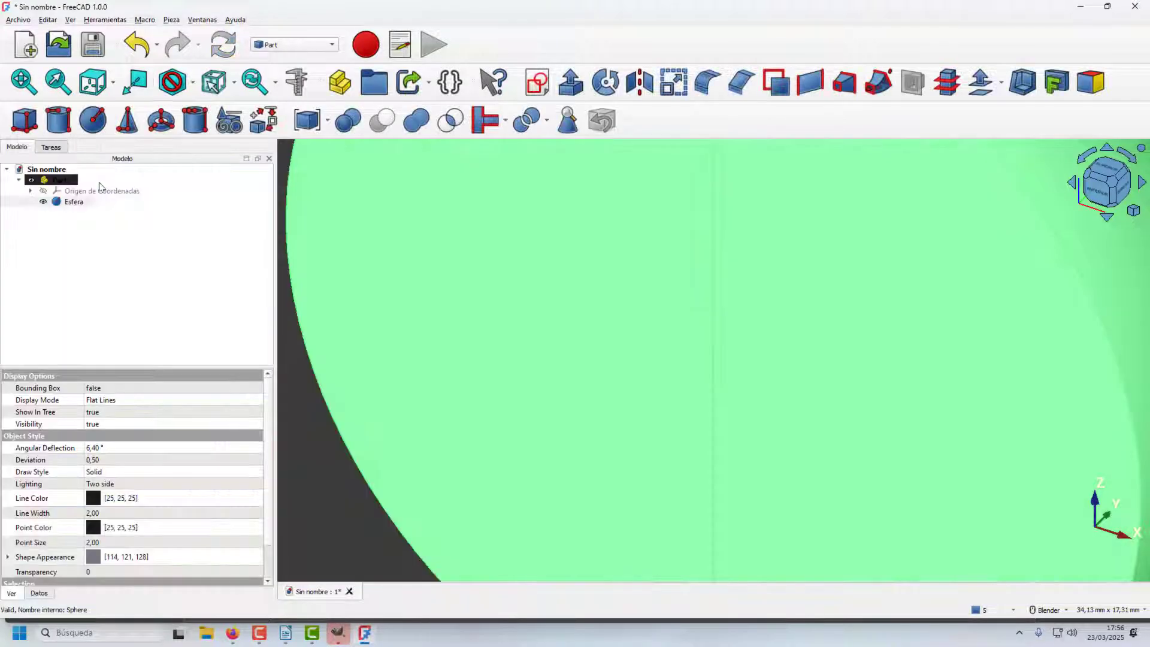
left_click(21, 79)
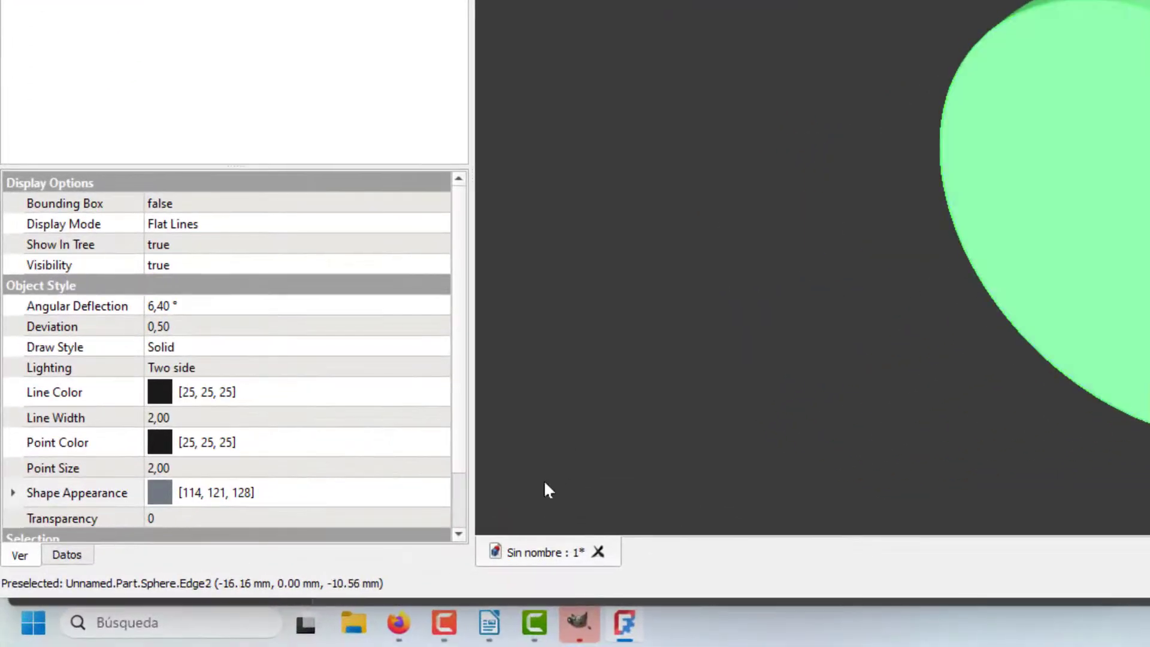
Rotate the half sphere through its placement by setting the roll about the X axis to -90°
scroll(426, 454, "down", 1)
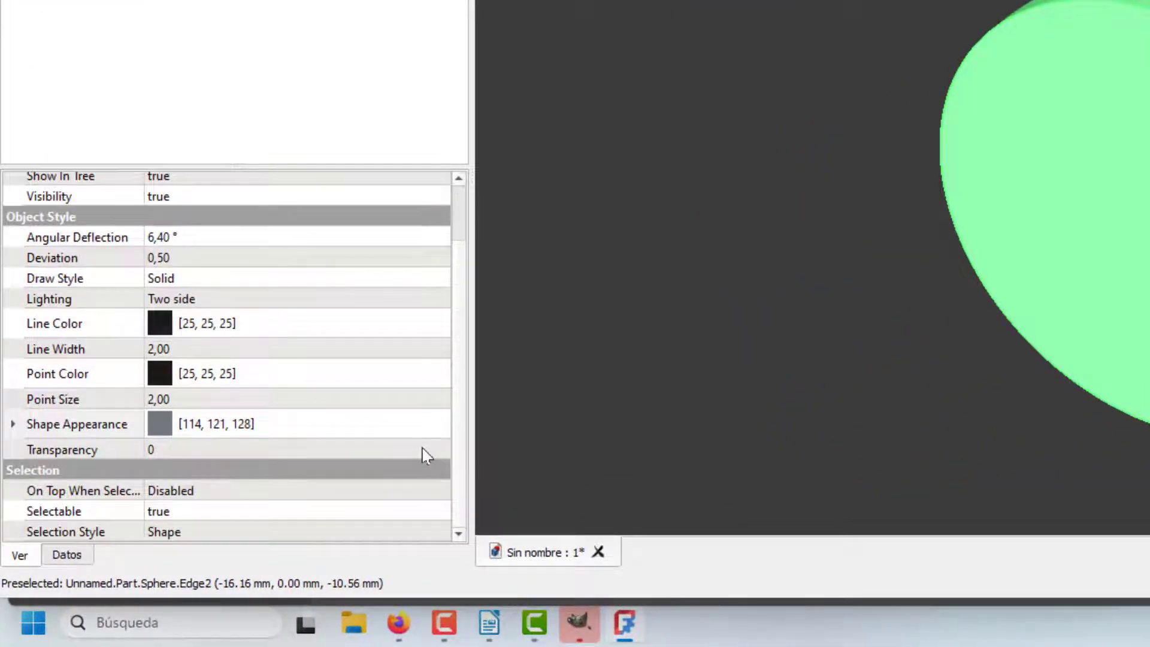
scroll(426, 454, "up", 1)
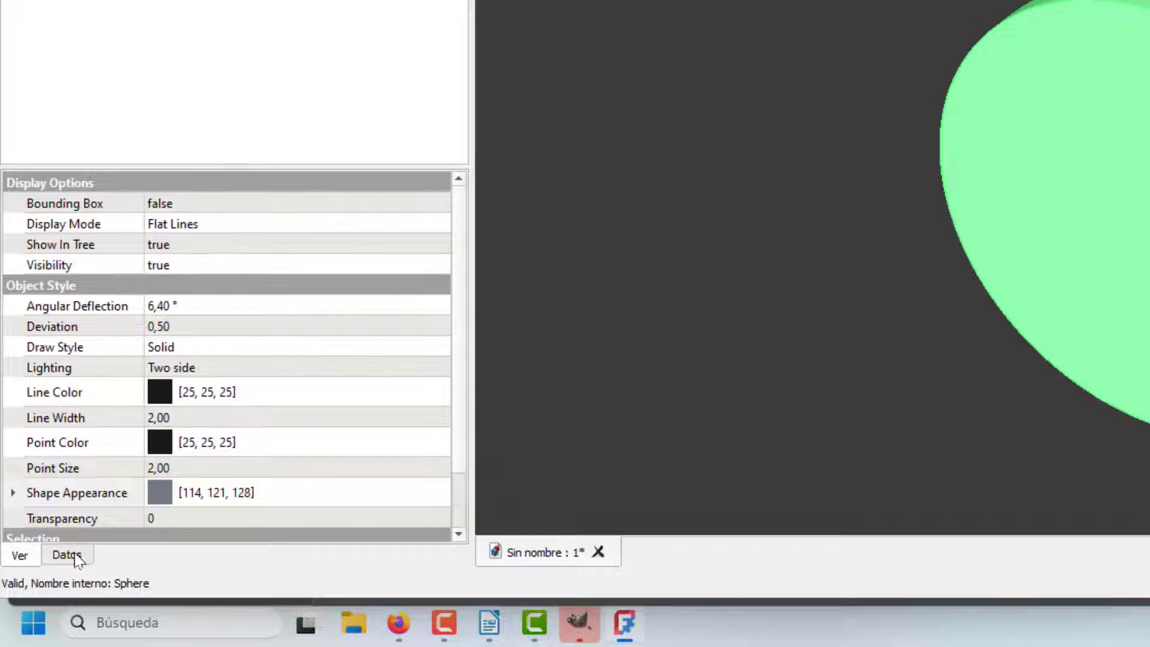
left_click(66, 555)
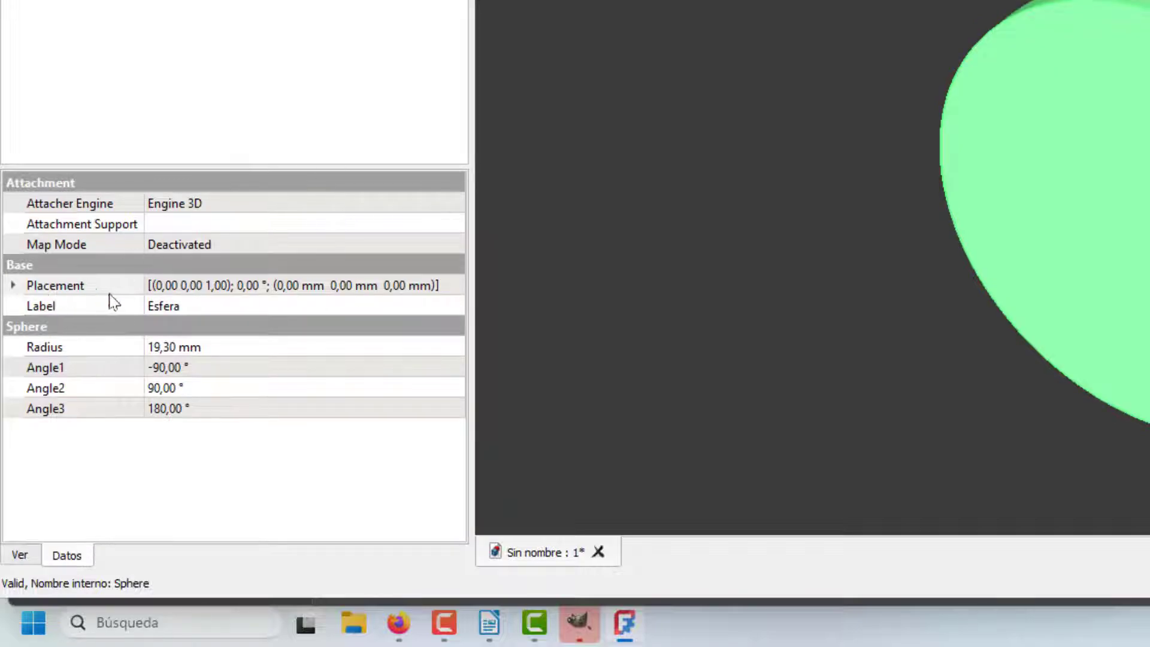
left_click(449, 290)
left_click(455, 285)
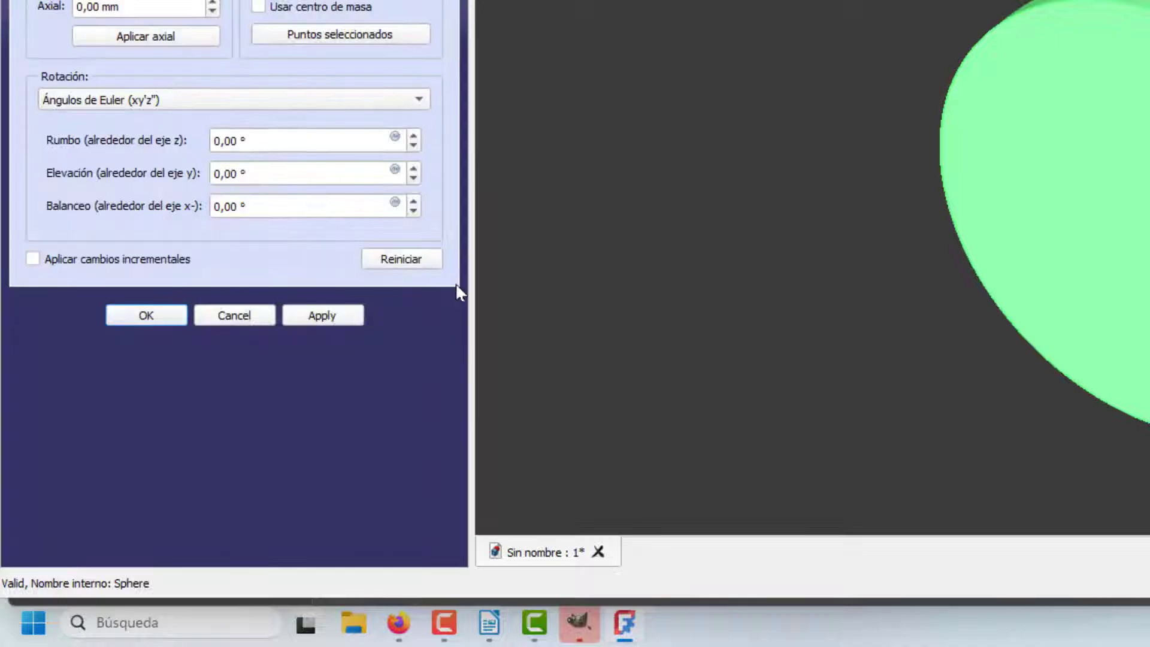
left_click(215, 207)
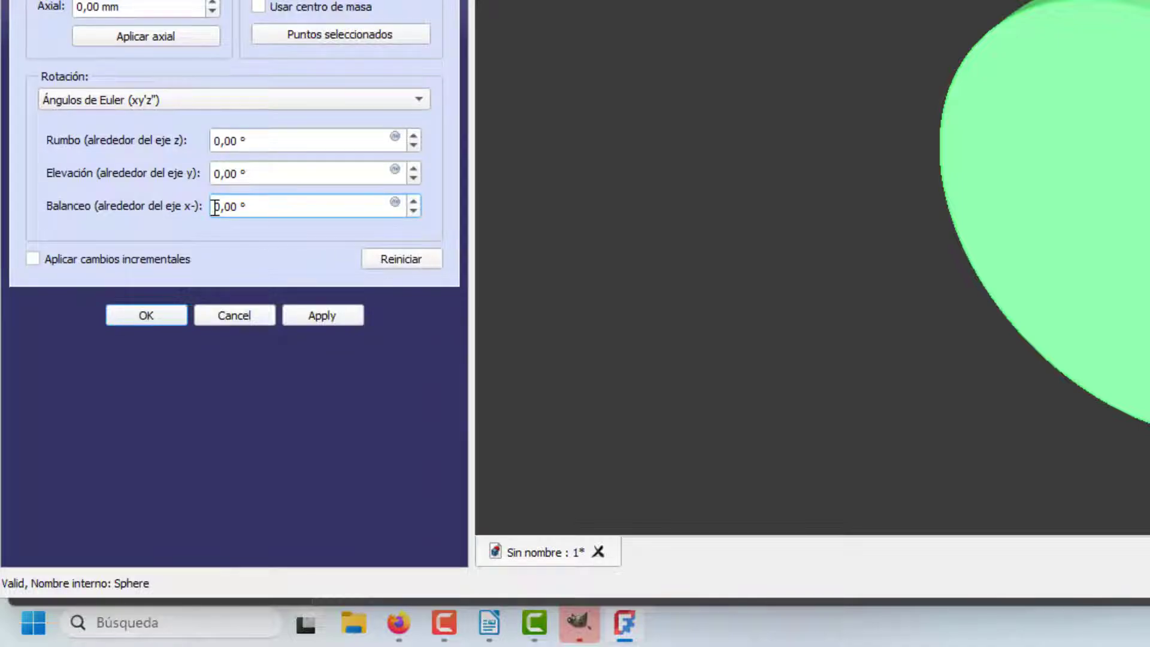
double_click(215, 207)
type("90")
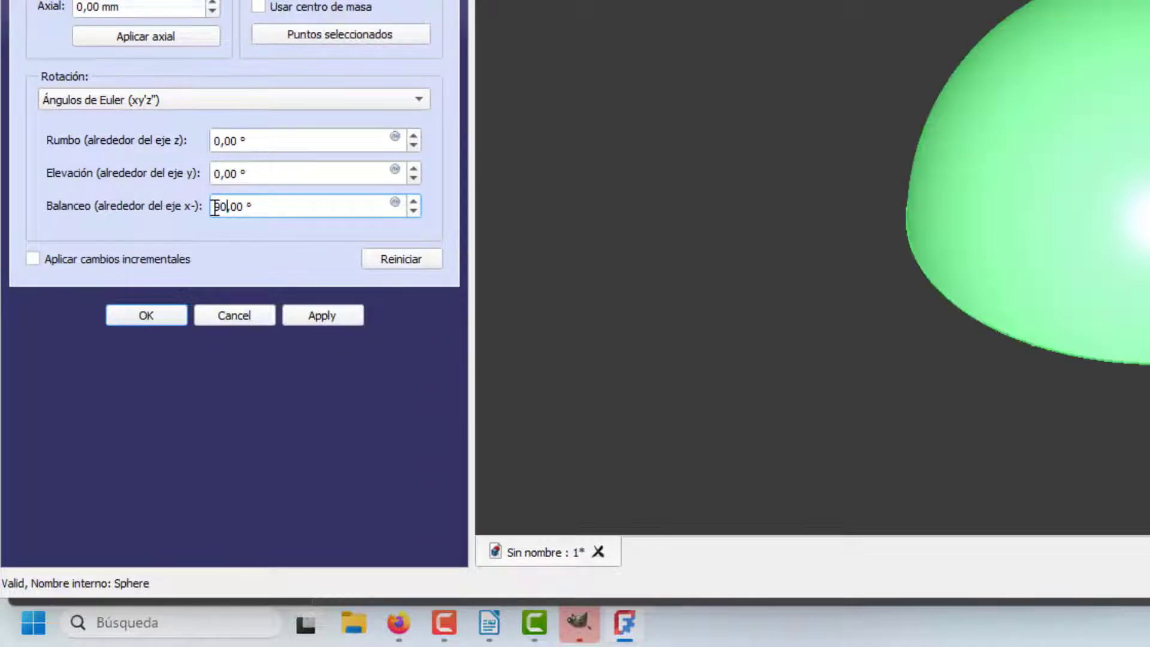
type("-90")
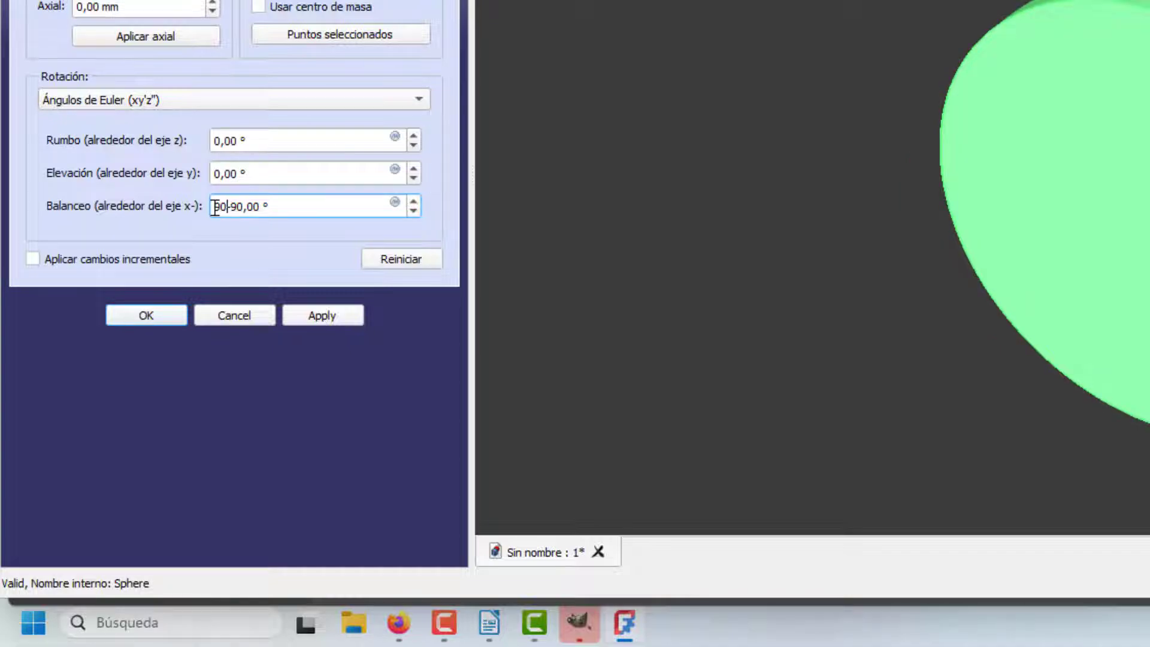
key("Delete")
key("Delete")
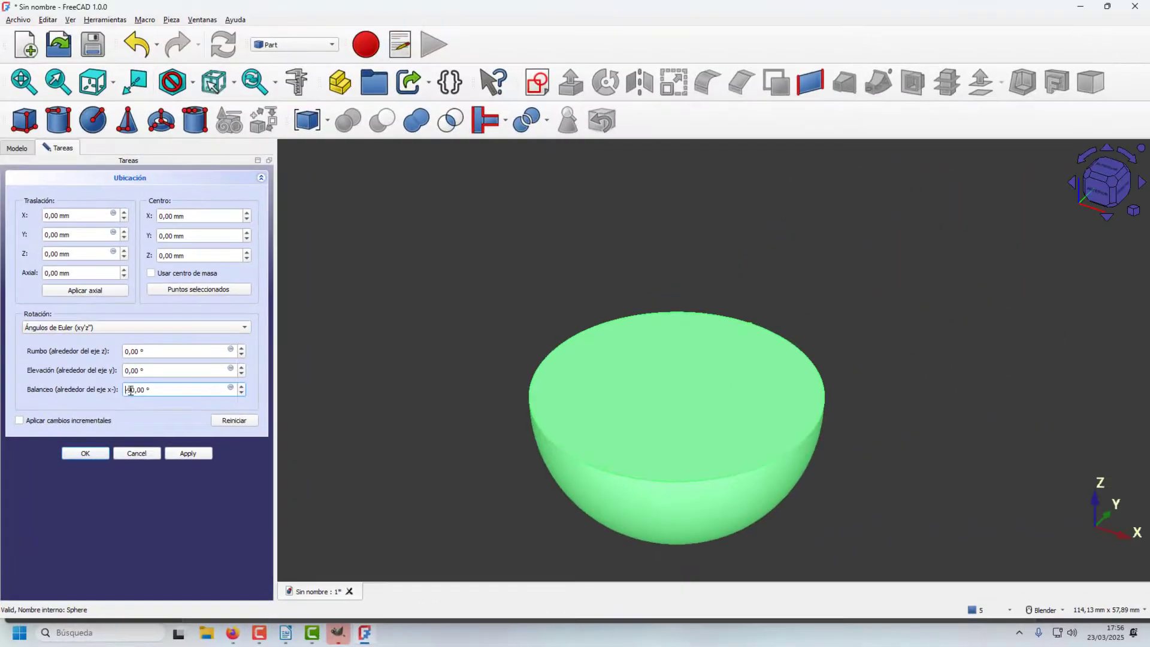
left_click(210, 453)
left_click(76, 453)
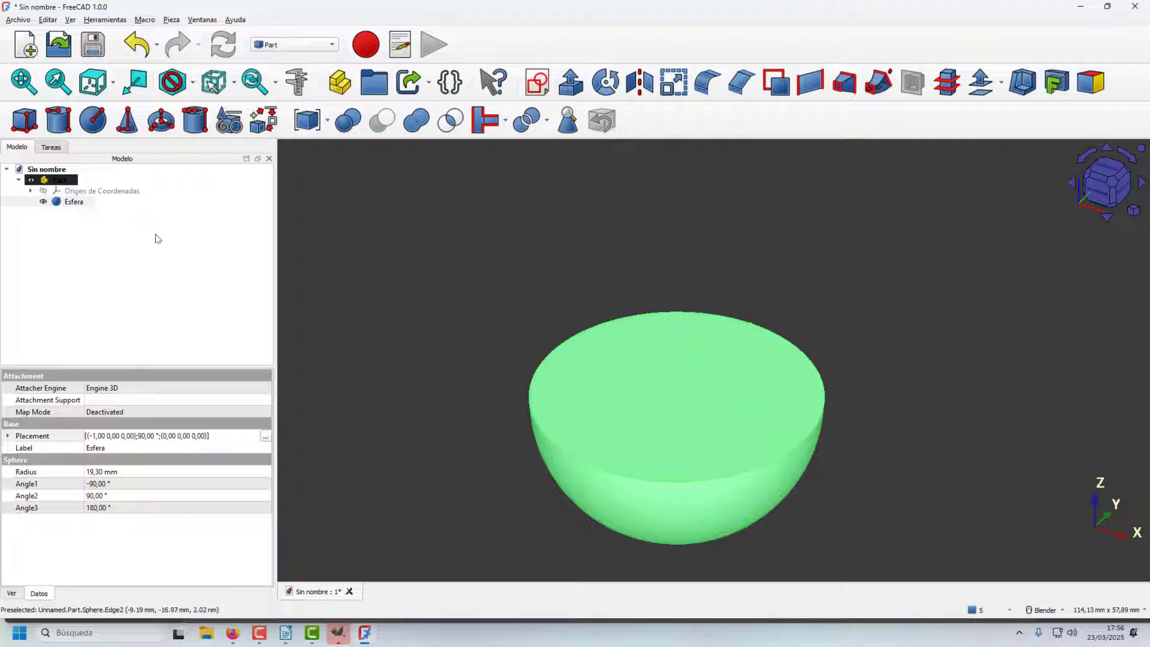
Duplicate the rotated half sphere
left_click(75, 202)
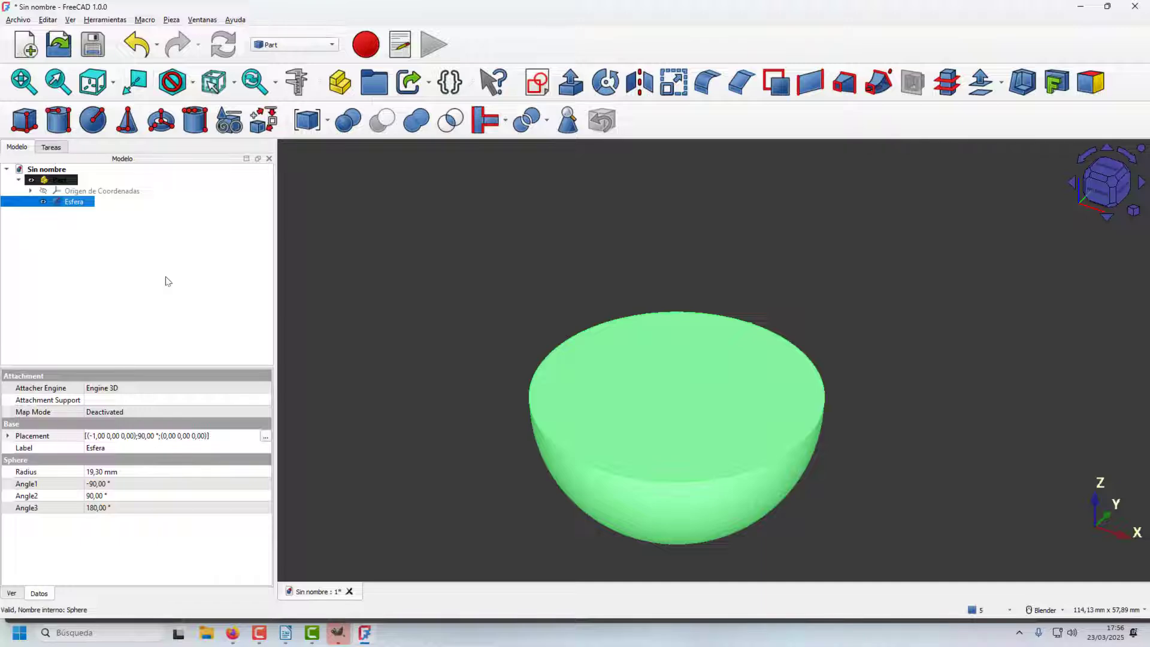
key("ctrl+v")
left_click(158, 245)
Rename the original half sphere as "esfera para restar al mango"
left_click(73, 195)
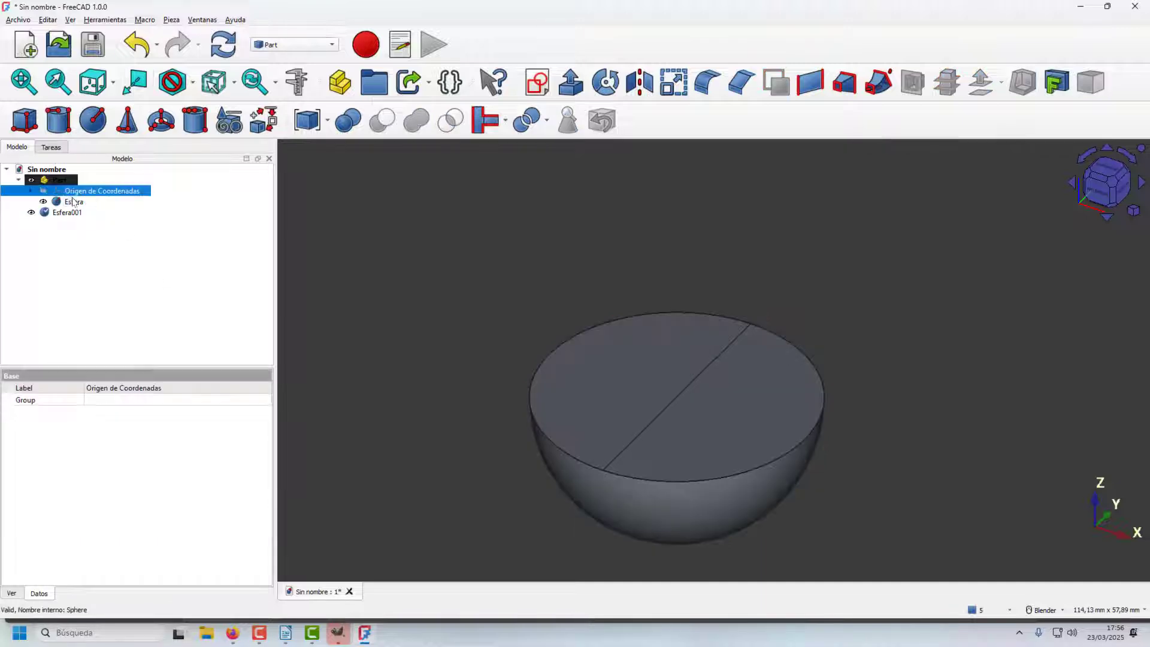
left_click(73, 202)
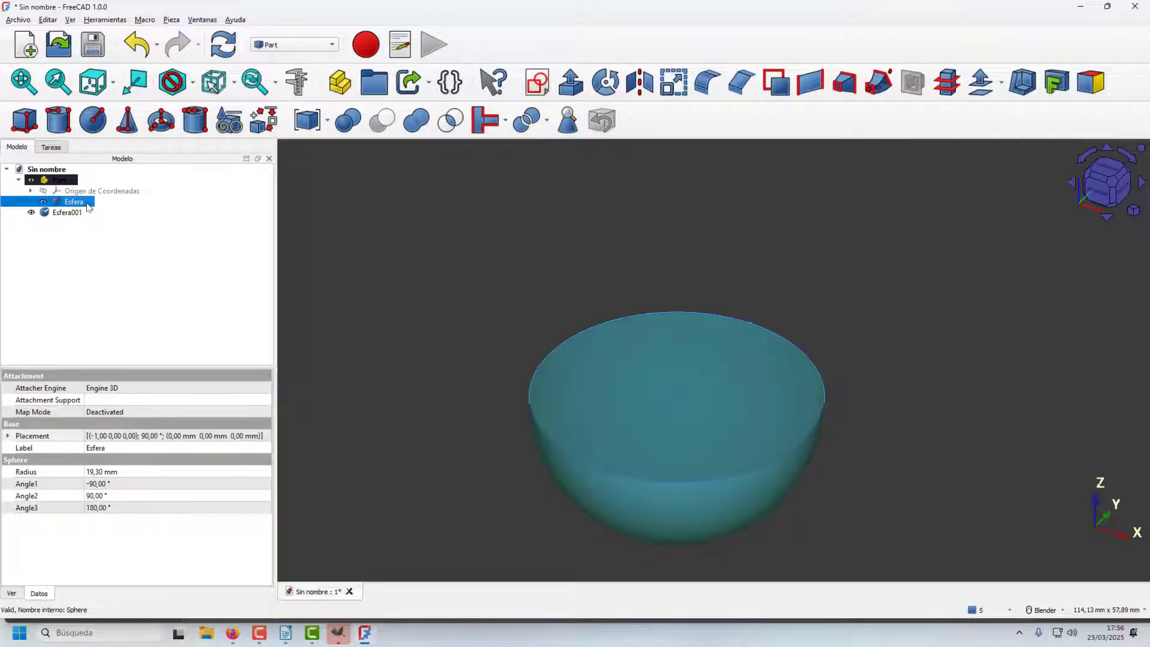
left_click(106, 447)
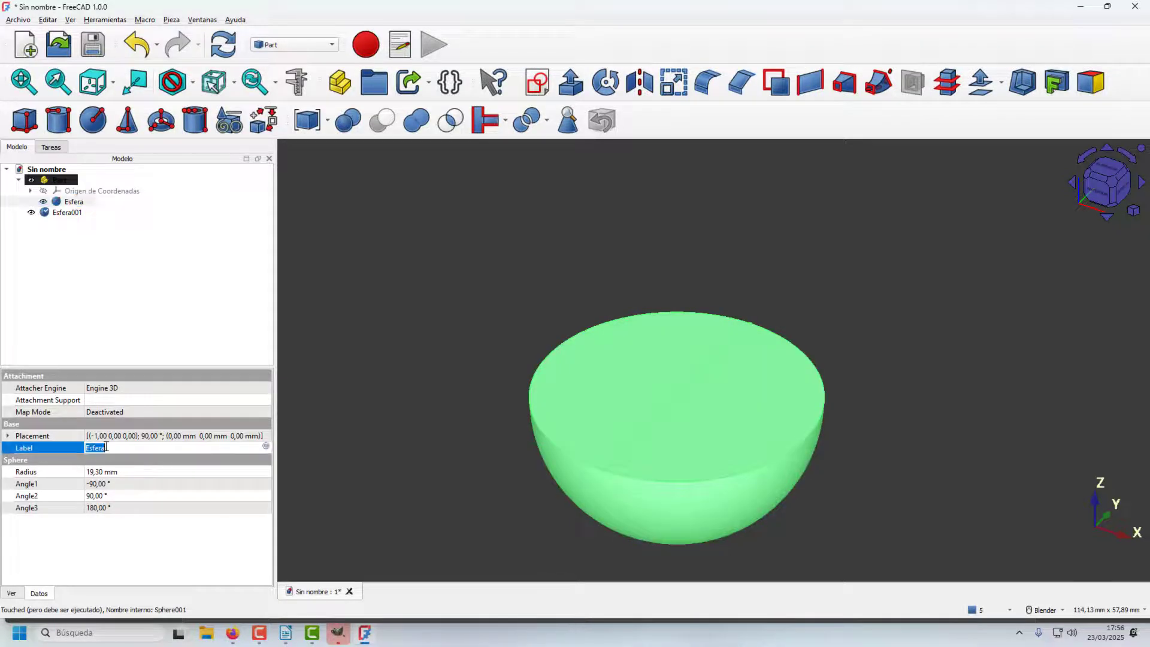
type("es")
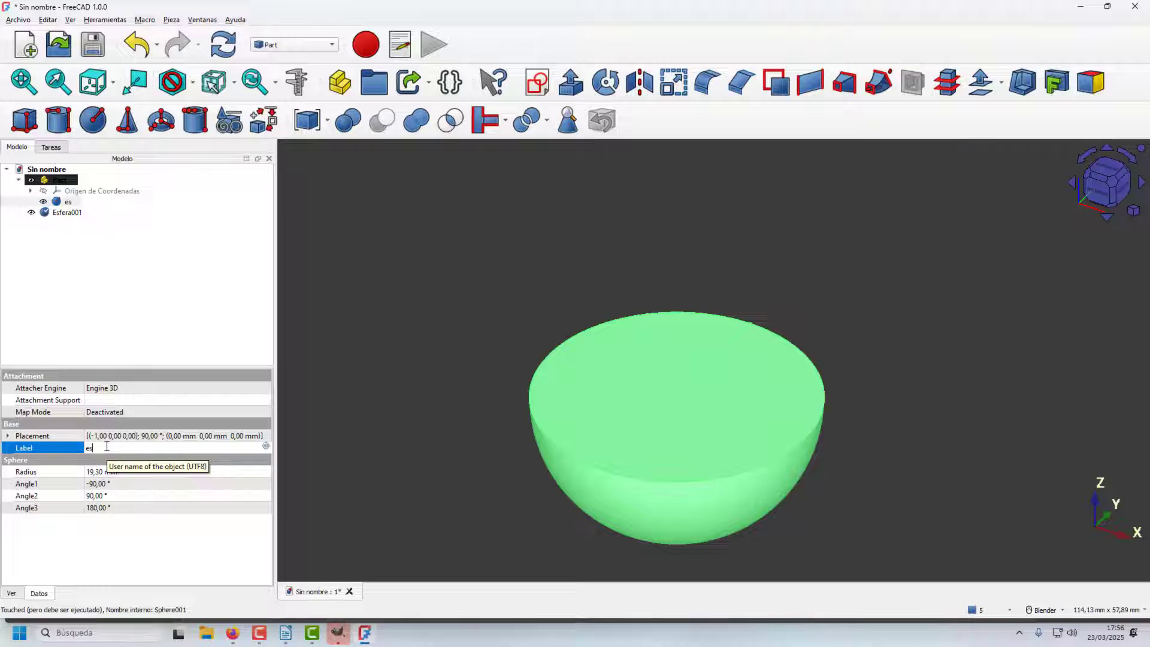
type("fera para restar al mando")
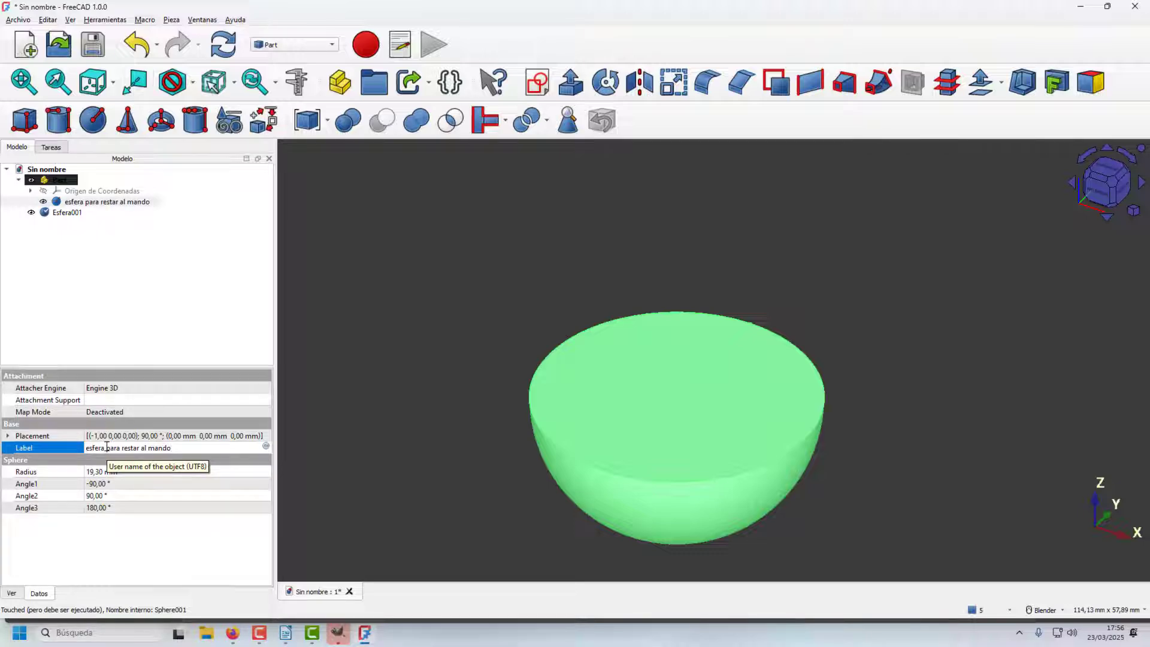
key("BackSpace")
key("BackSpace")
type("go")
left_click(159, 321)
left_click(72, 213)
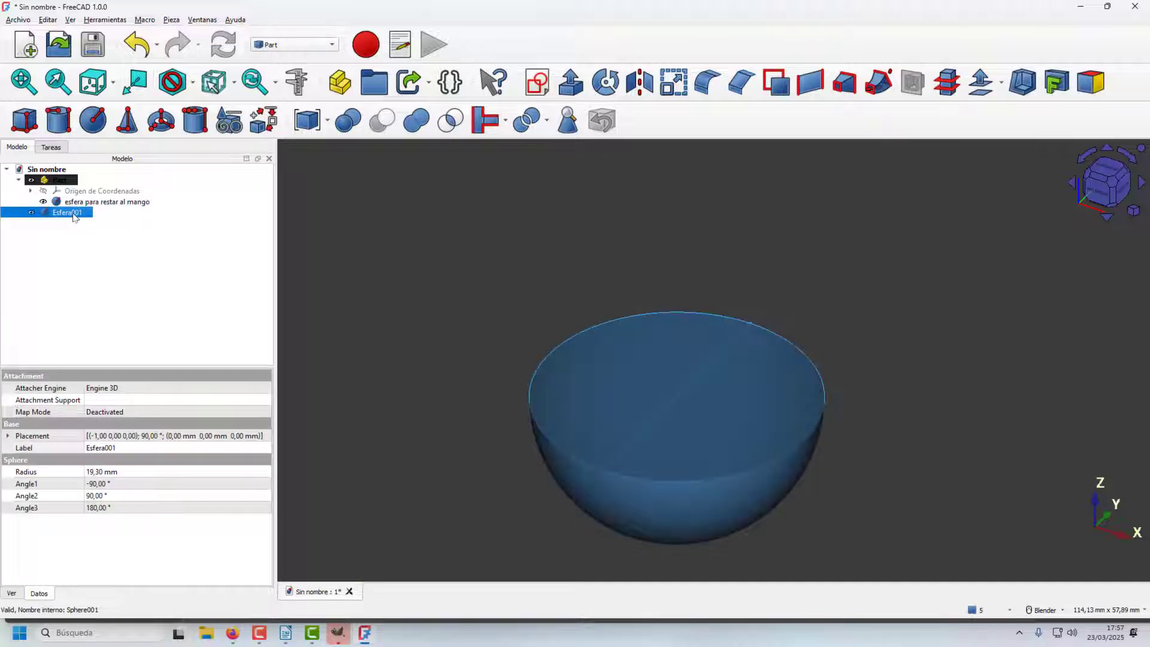
double_click(73, 214)
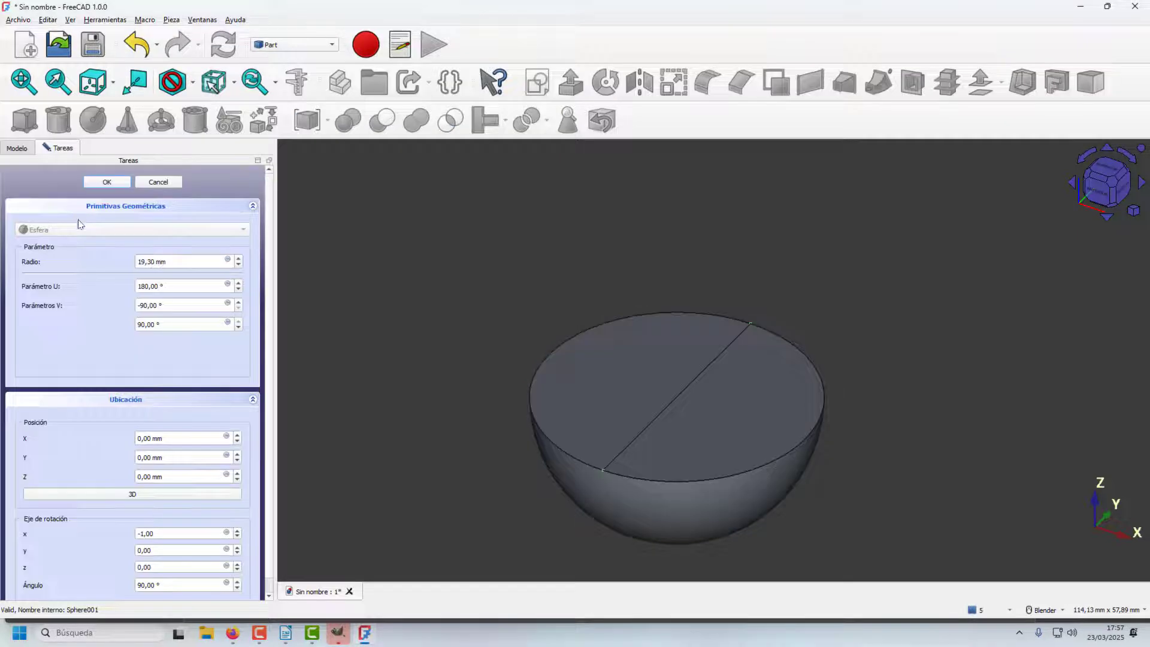
left_click(119, 181)
Rename the duplicated half sphere as "Exterior de la cuchara"
left_click(75, 213)
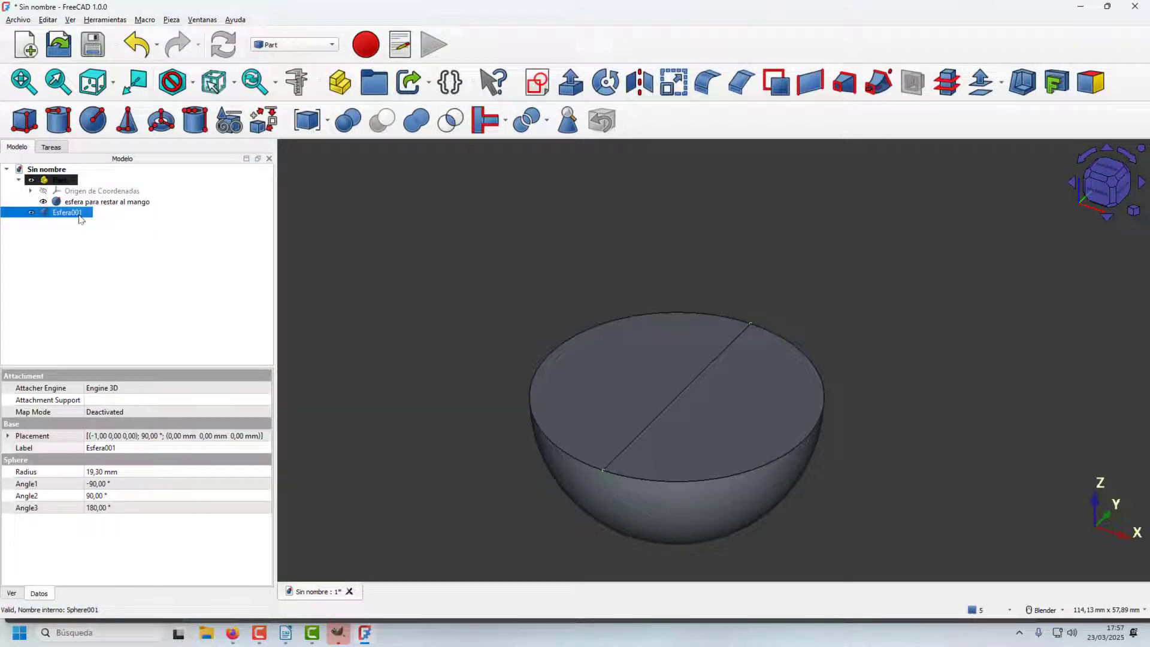
left_click(119, 448)
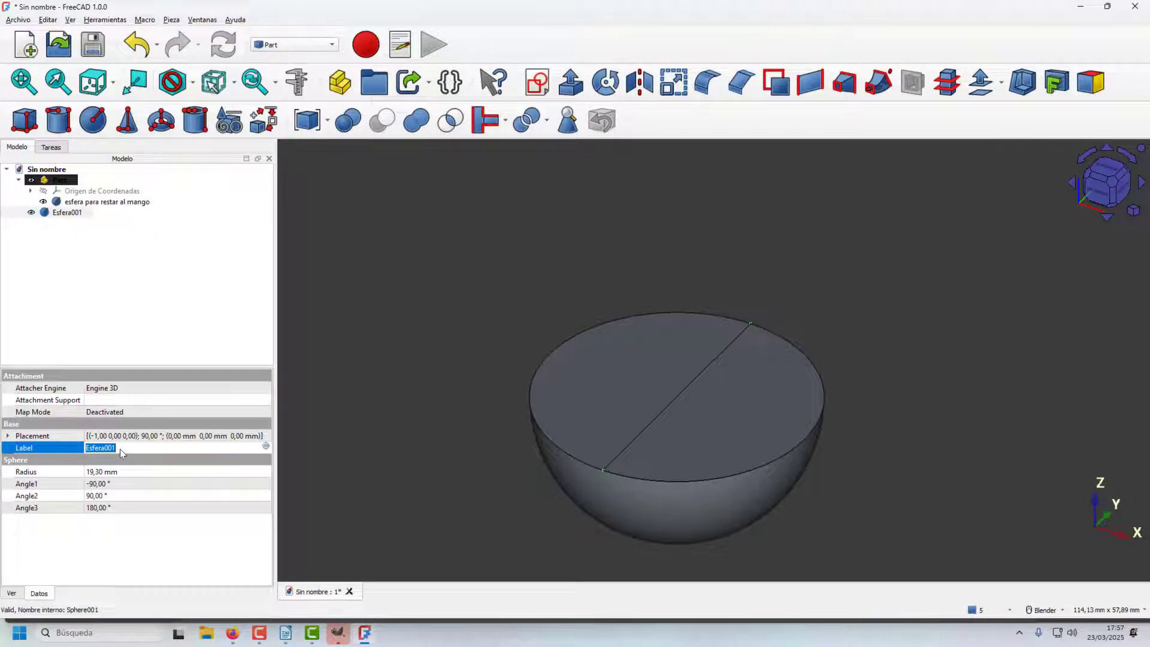
type("Exterior de la cuchara")
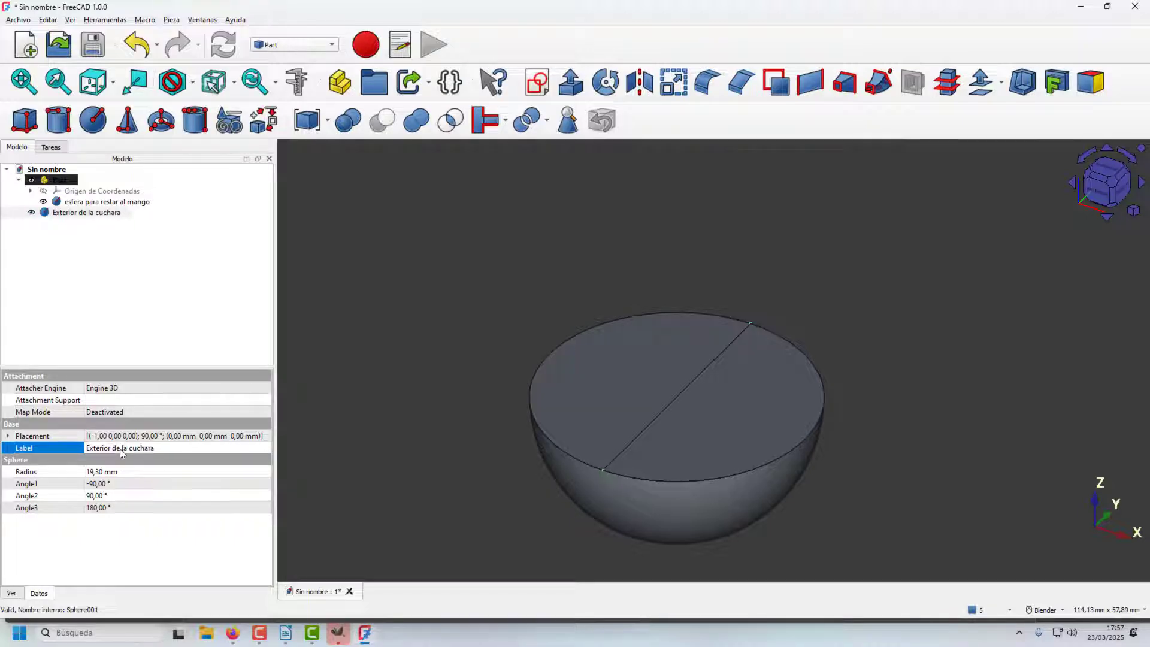
left_click(170, 279)
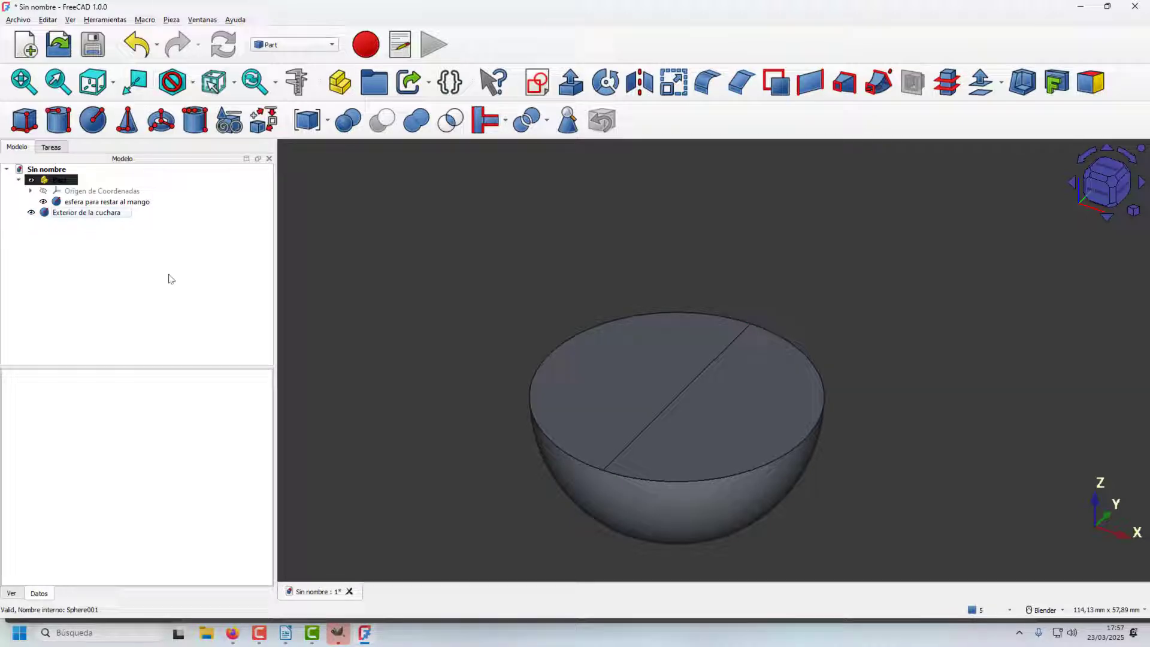
Duplicate the "Exterior de la cuchara" half sphere
left_click(104, 214)
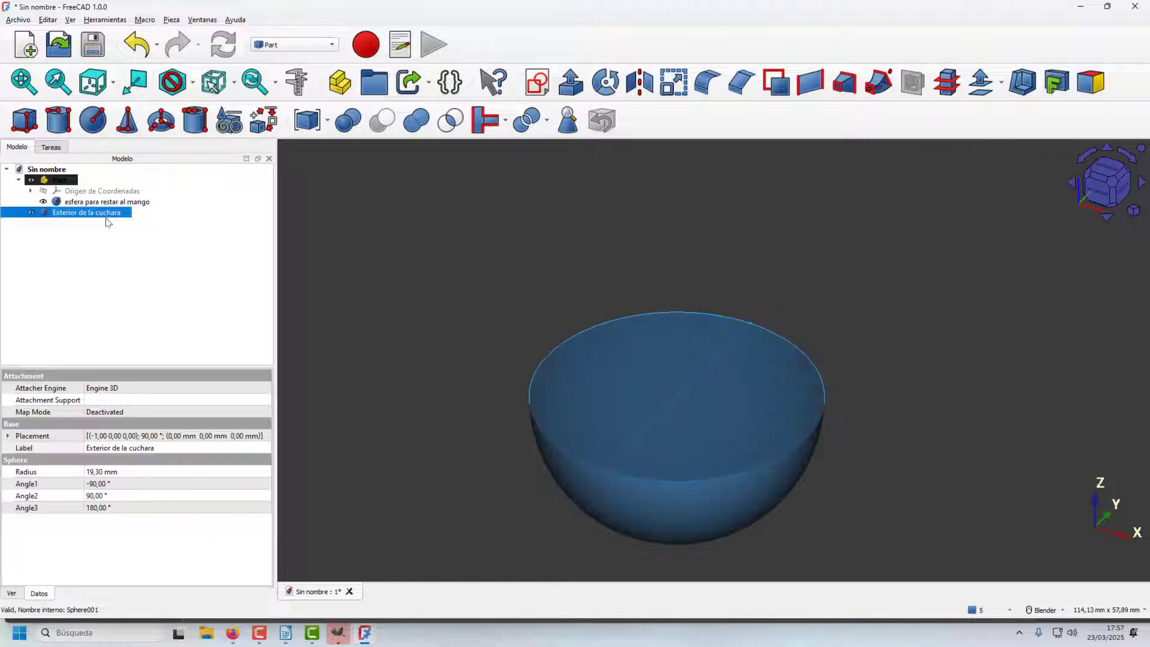
key("ctrl+c")
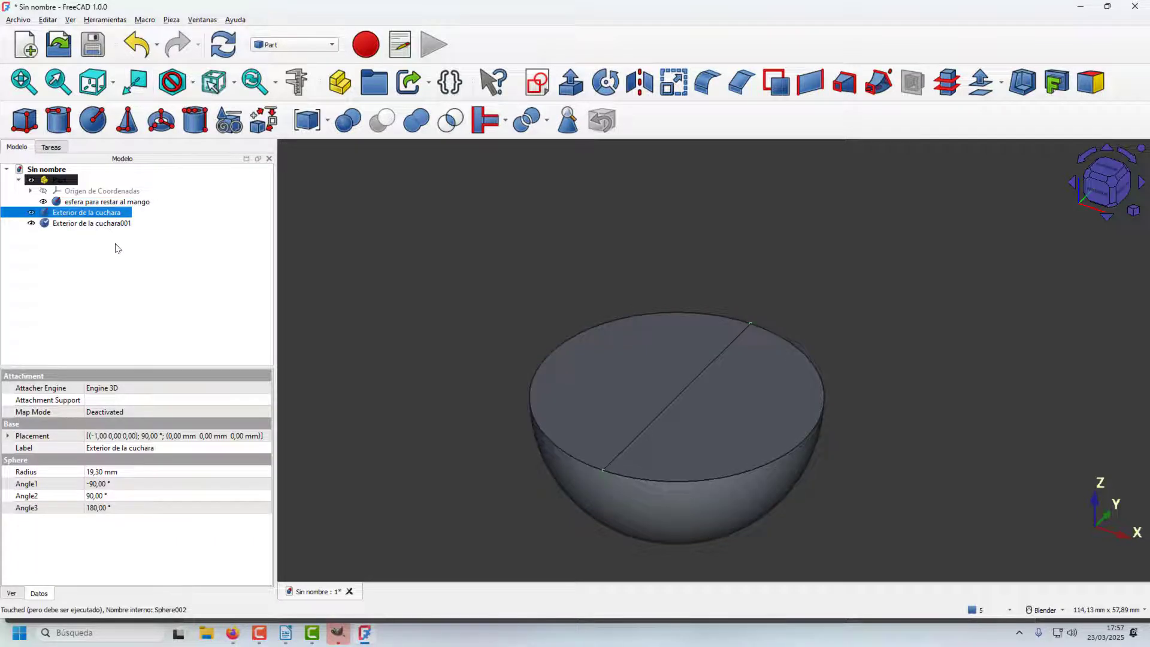
key("ctrl+v")
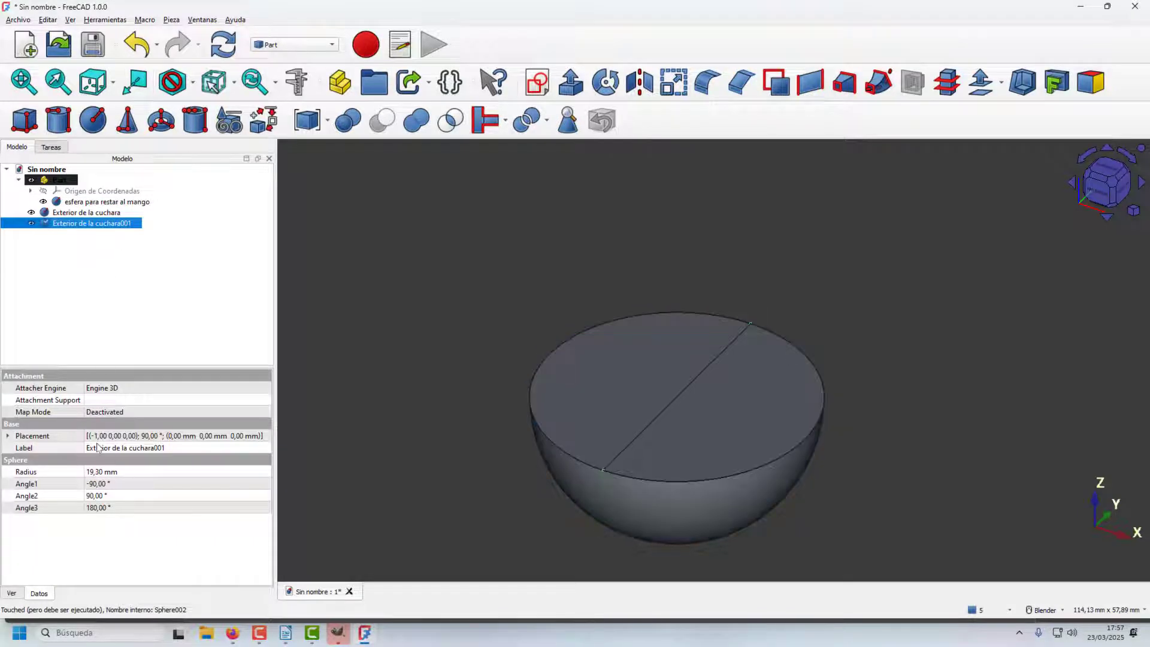
Rename the new copy as "interior de la cuchara001" and select it
left_click(98, 448)
double_click(97, 448)
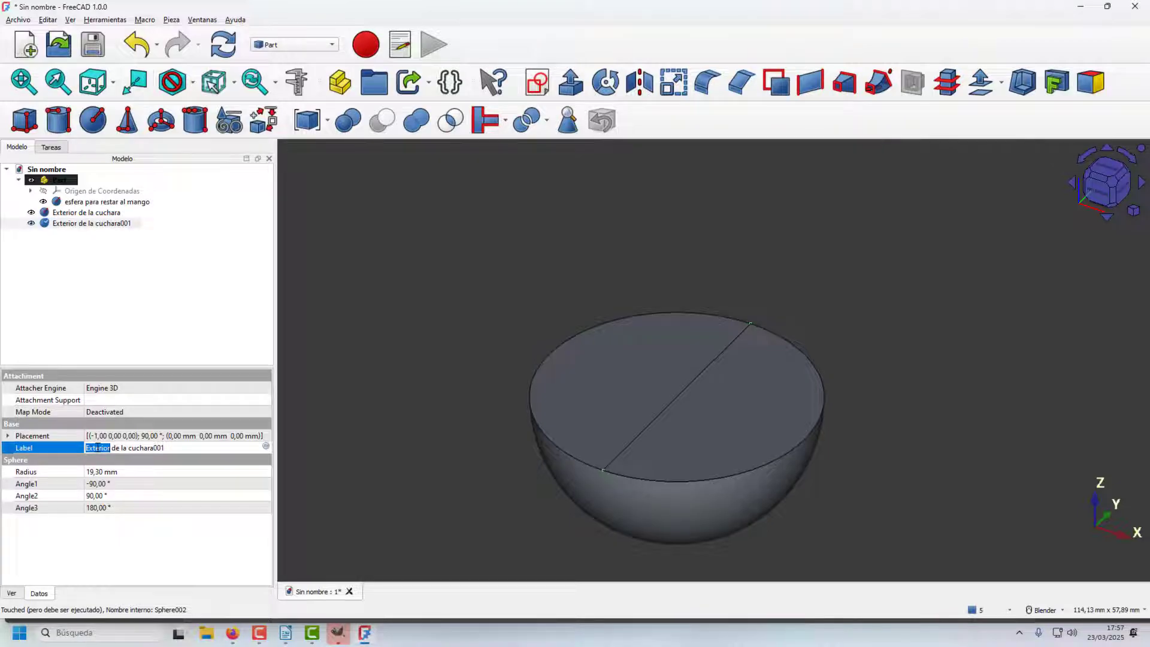
type("interior")
key("Return")
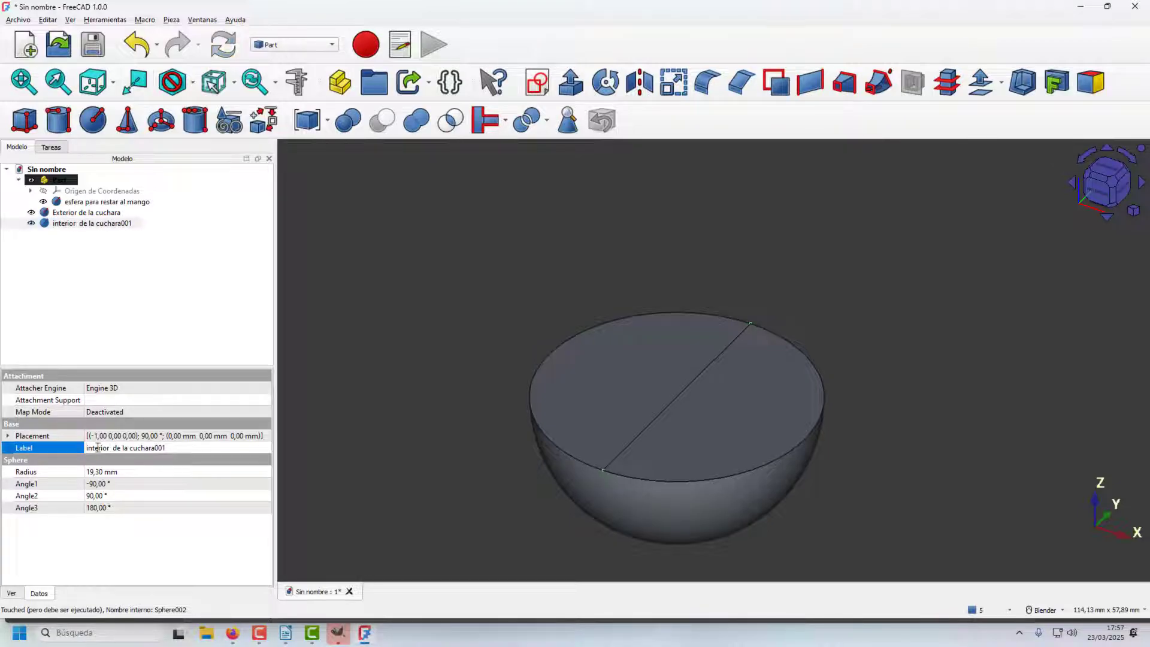
left_click(123, 309)
left_click(104, 224)
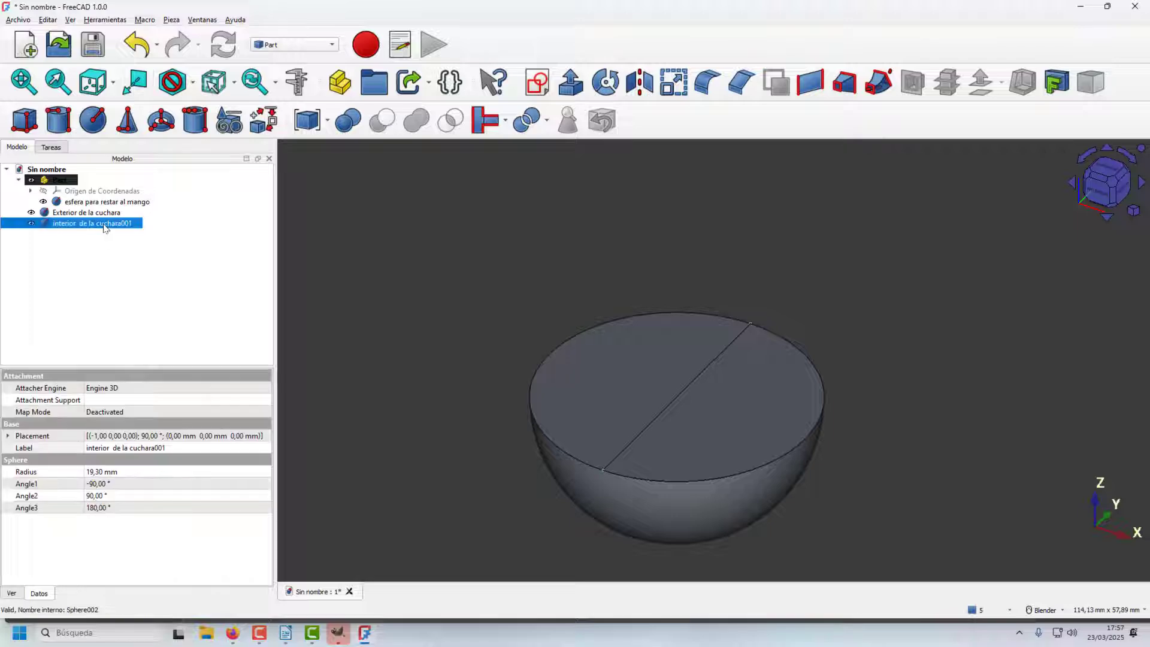
Set the radius of the "interior de la cuchara001" half sphere to 18.30 mm
left_click(112, 214)
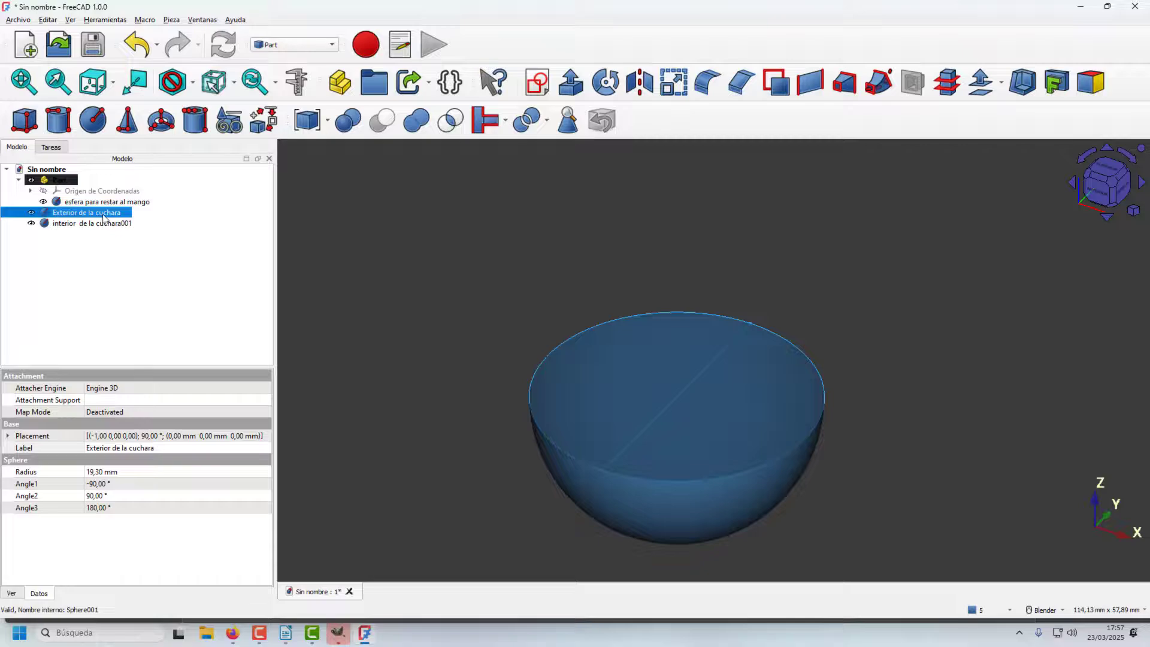
left_click(107, 224)
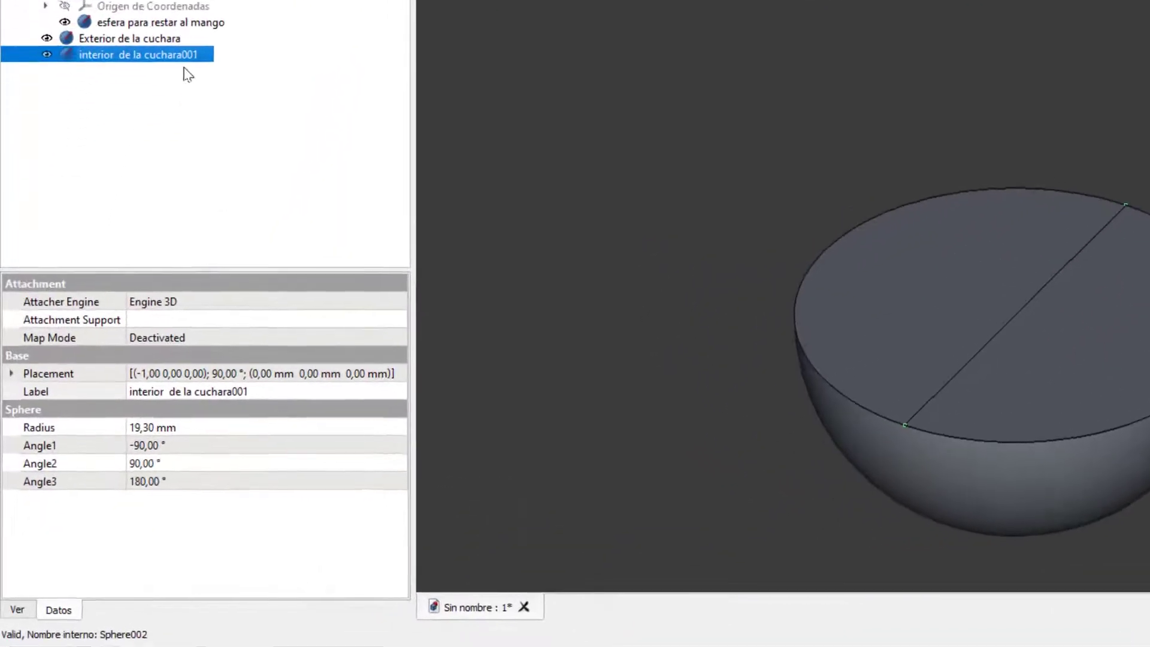
double_click(186, 48)
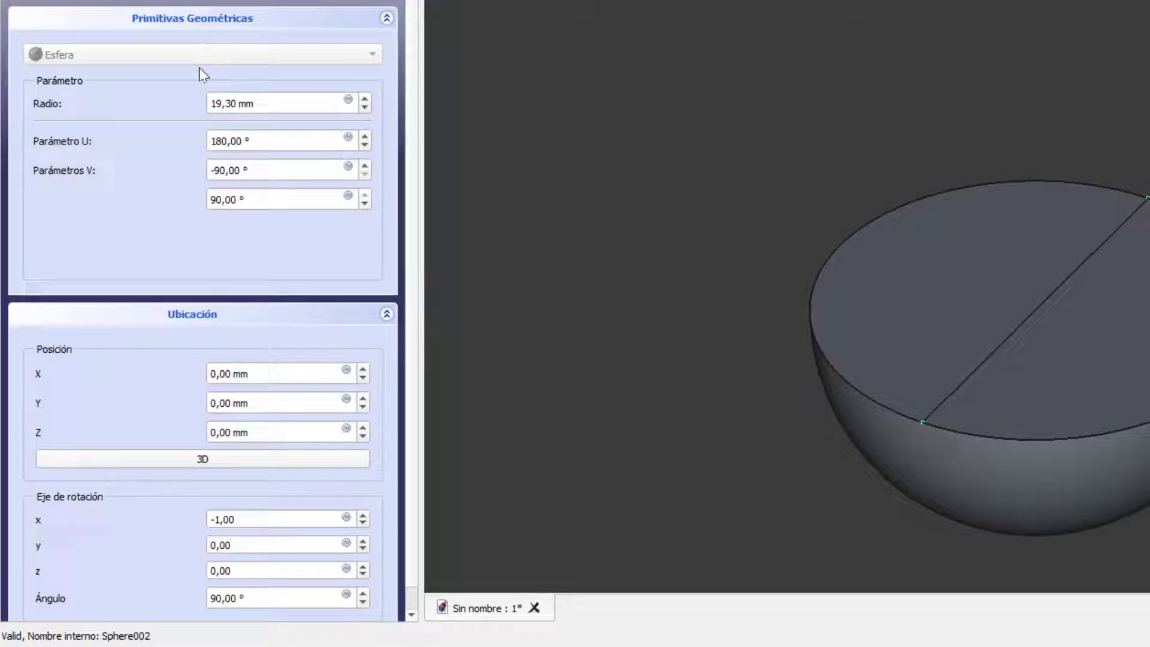
double_click(215, 103)
type("18")
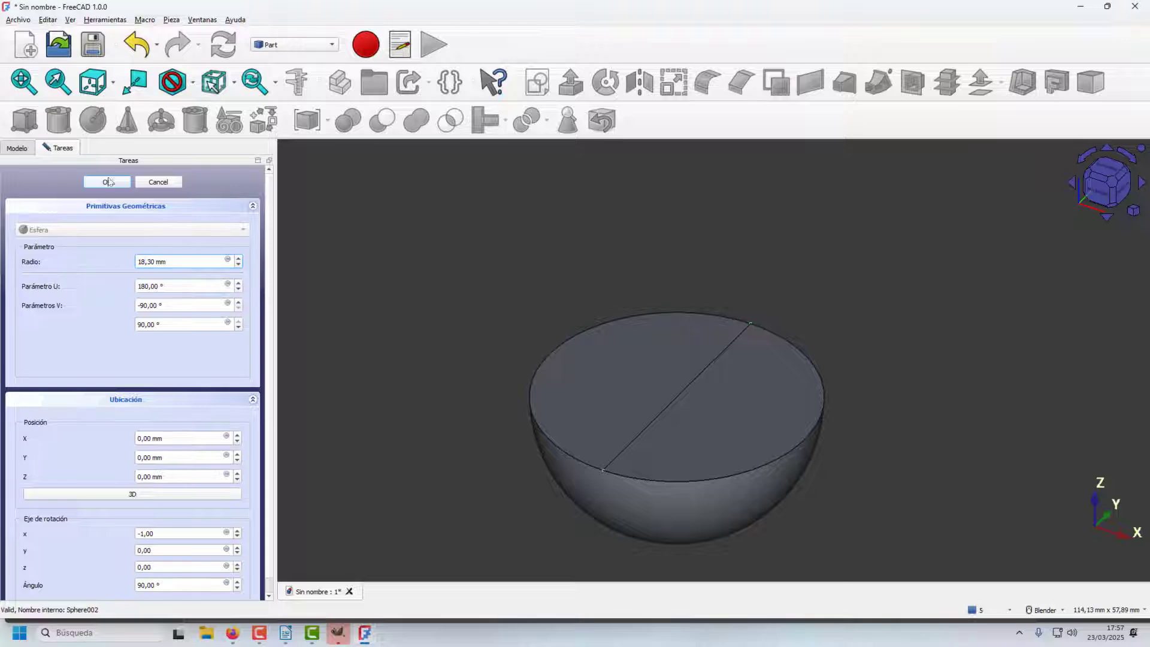
left_click(107, 182)
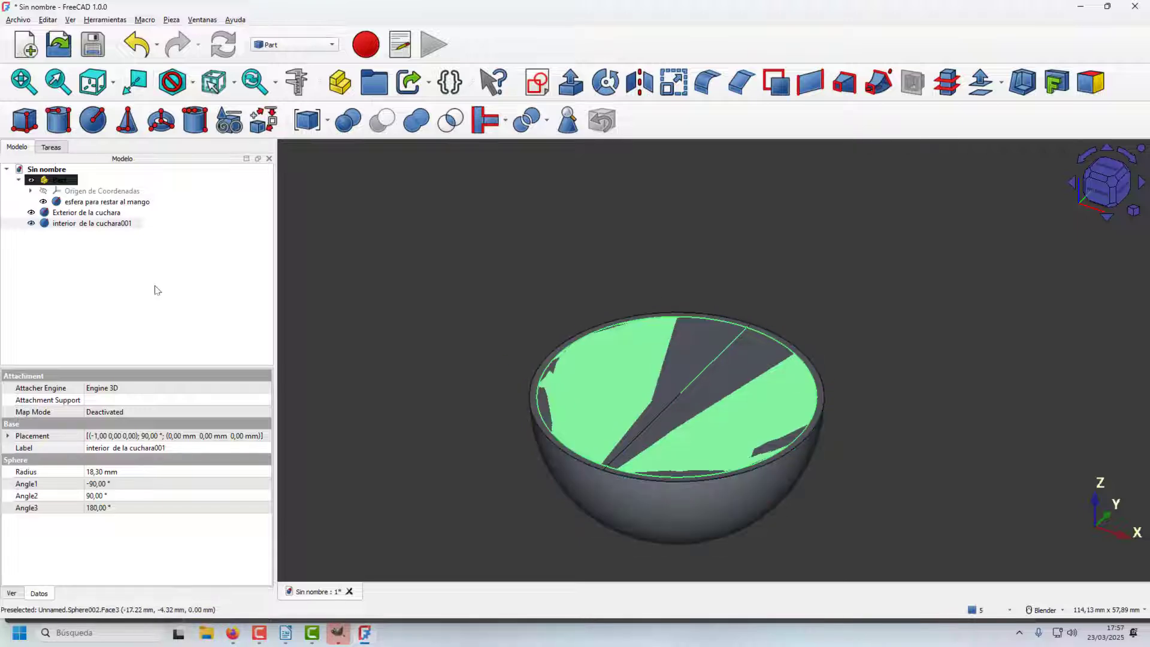
Cut the "interior de la cuchara001" half sphere out of "Exterior de la cuchara" to hollow the bowl
left_click(108, 217)
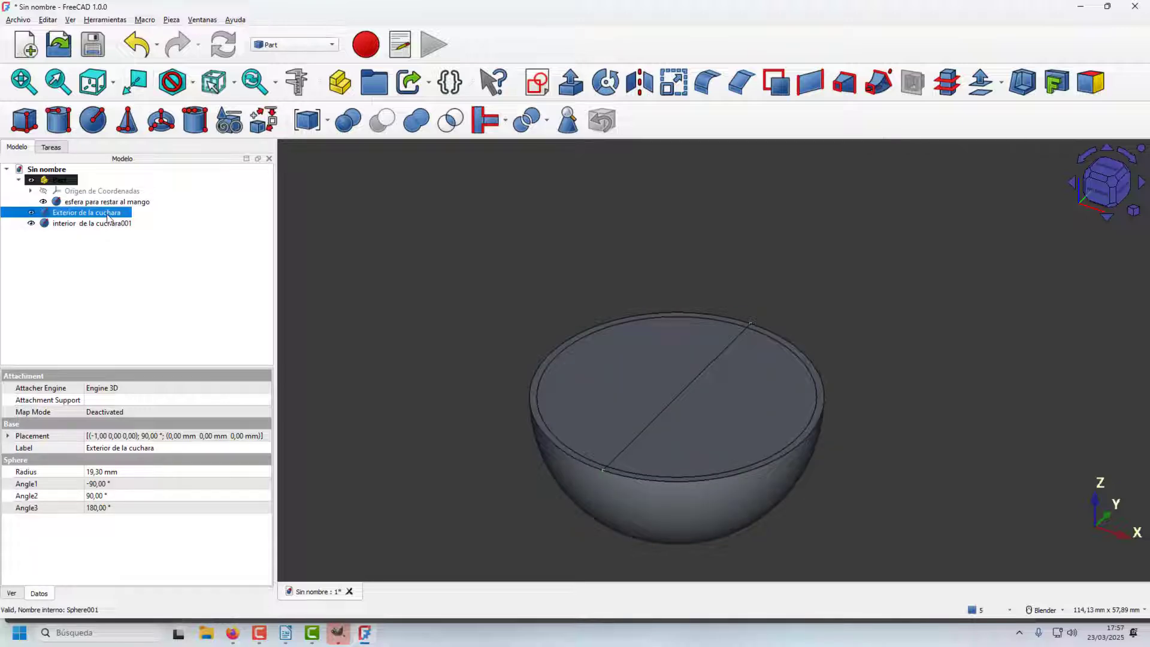
left_click(110, 223, "ctrl")
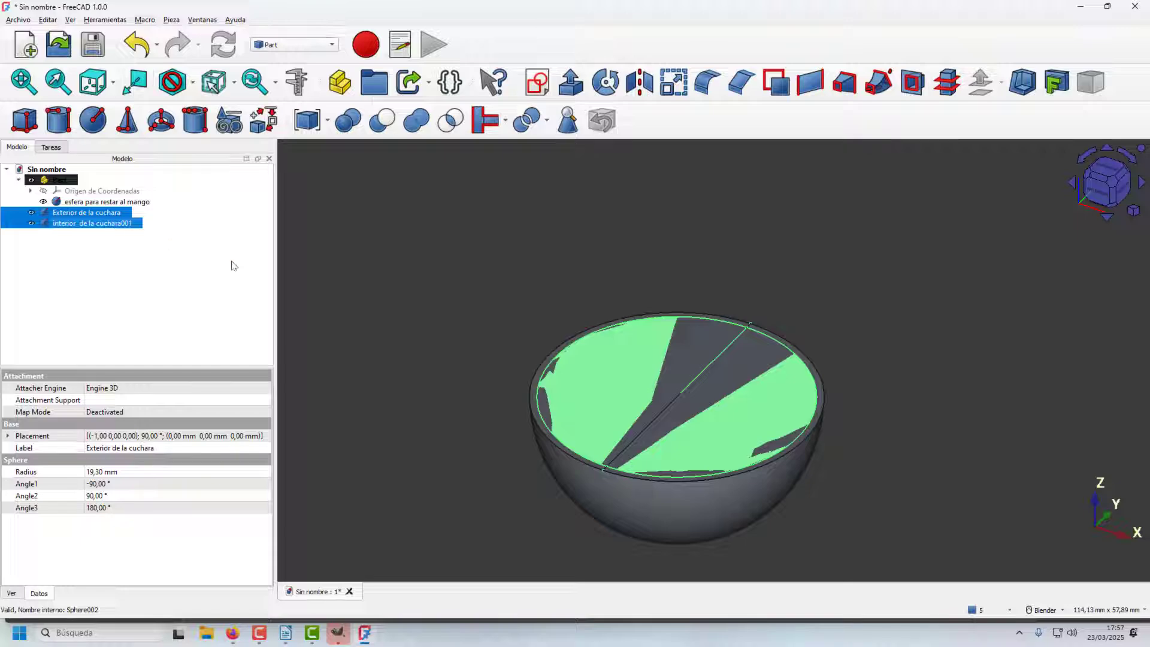
left_click(214, 239)
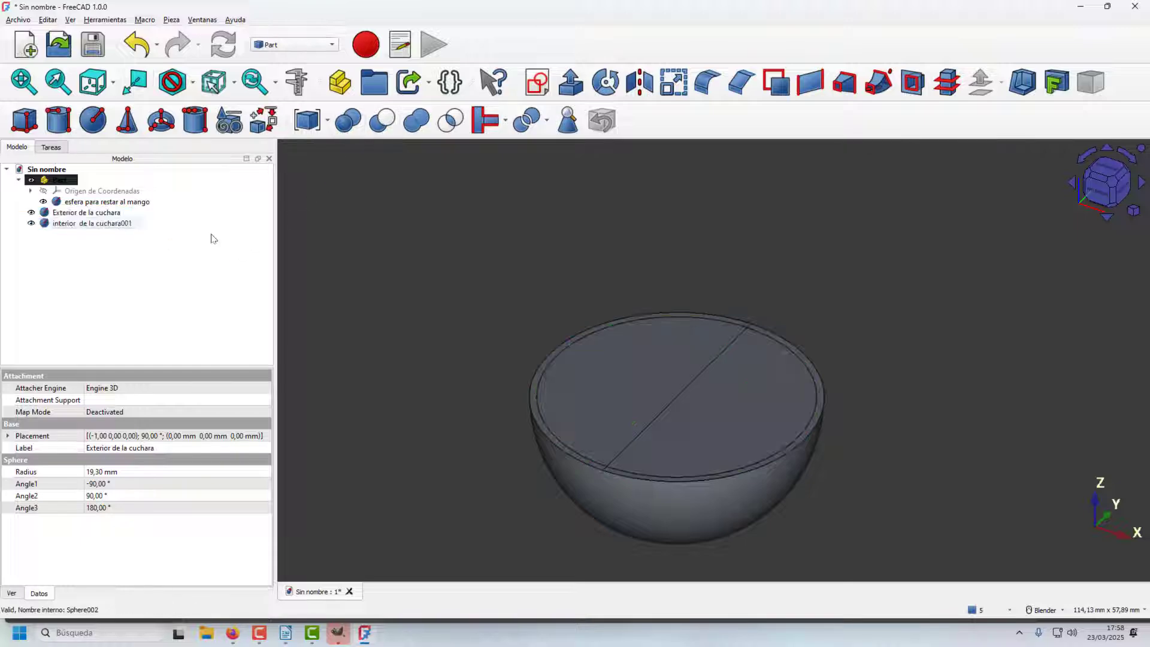
left_click(96, 213)
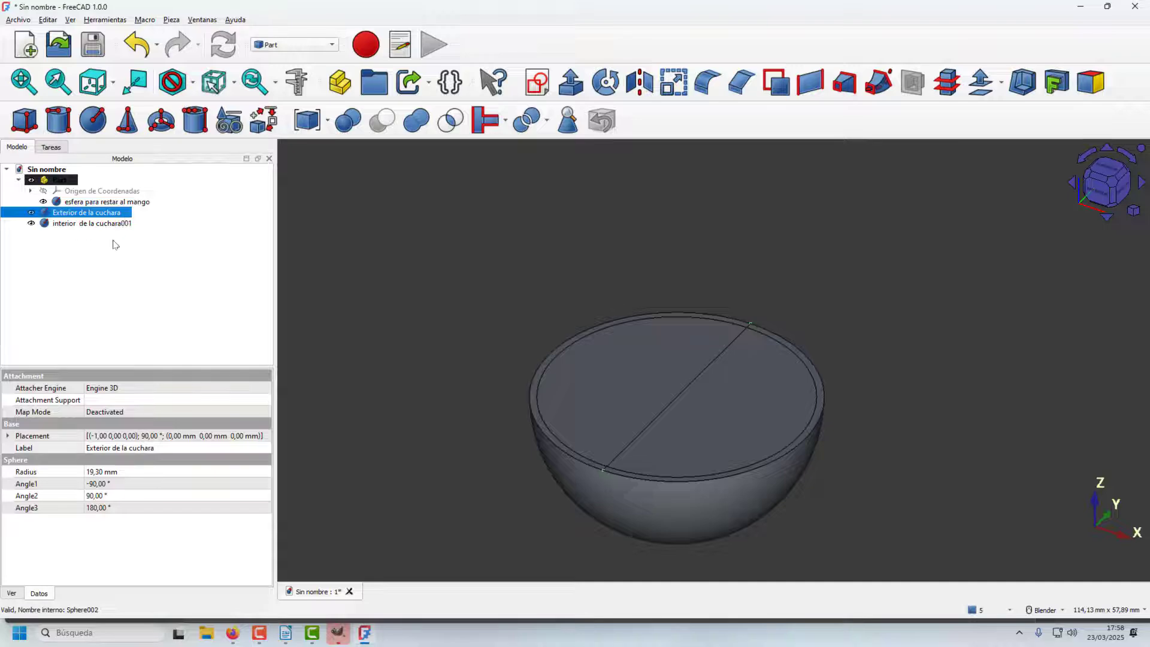
left_click(108, 223, "ctrl")
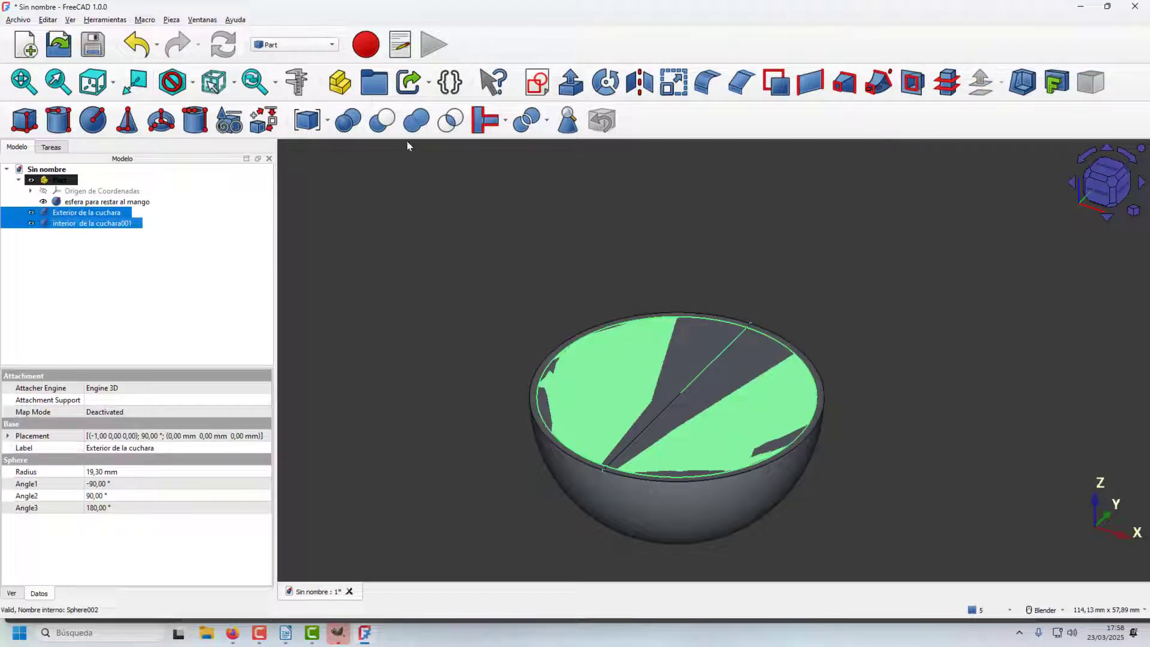
left_click(386, 122)
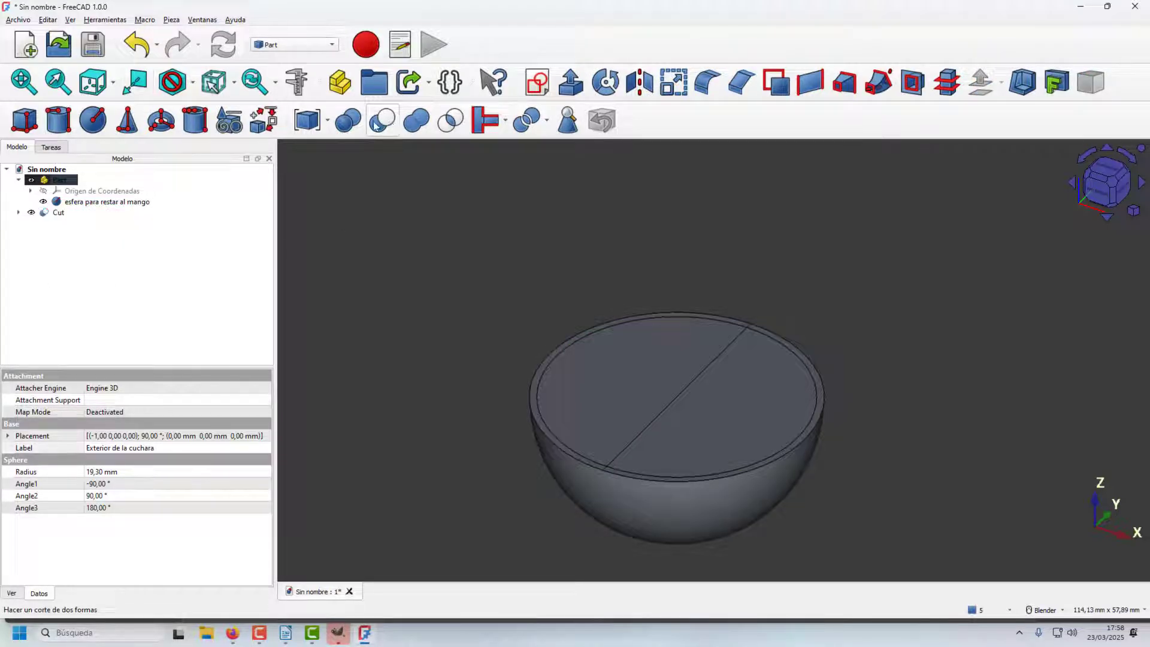
Hide the "esfera para restar al mango" half sphere, leaving only the hollow bowl displayed
left_click(50, 203)
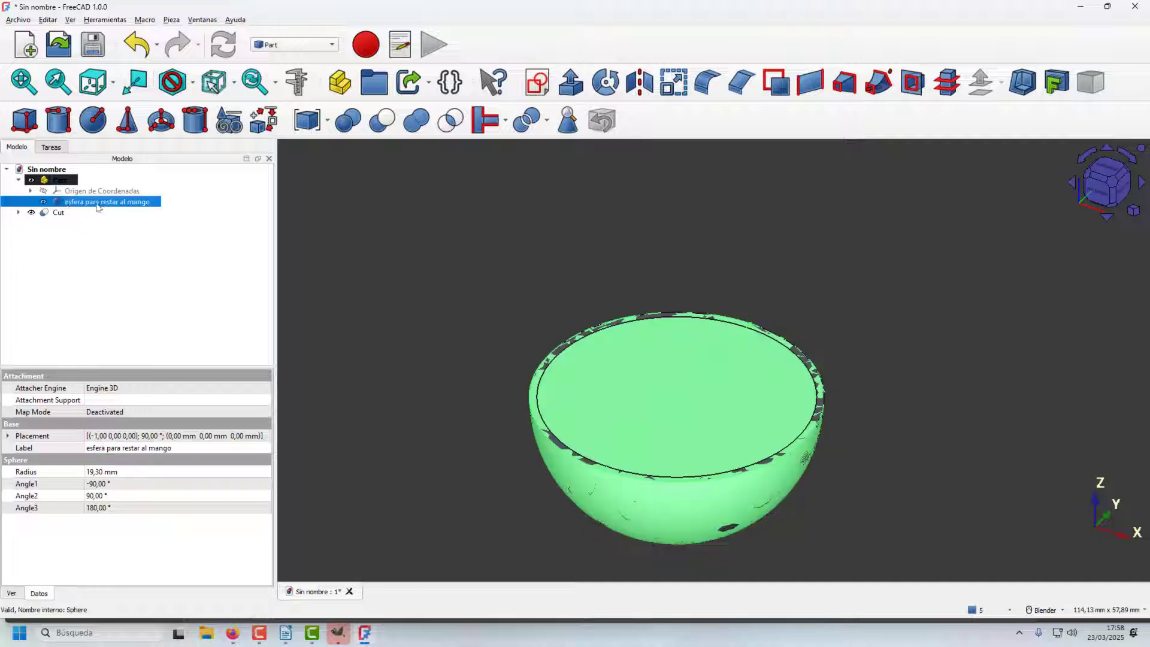
left_click(43, 202)
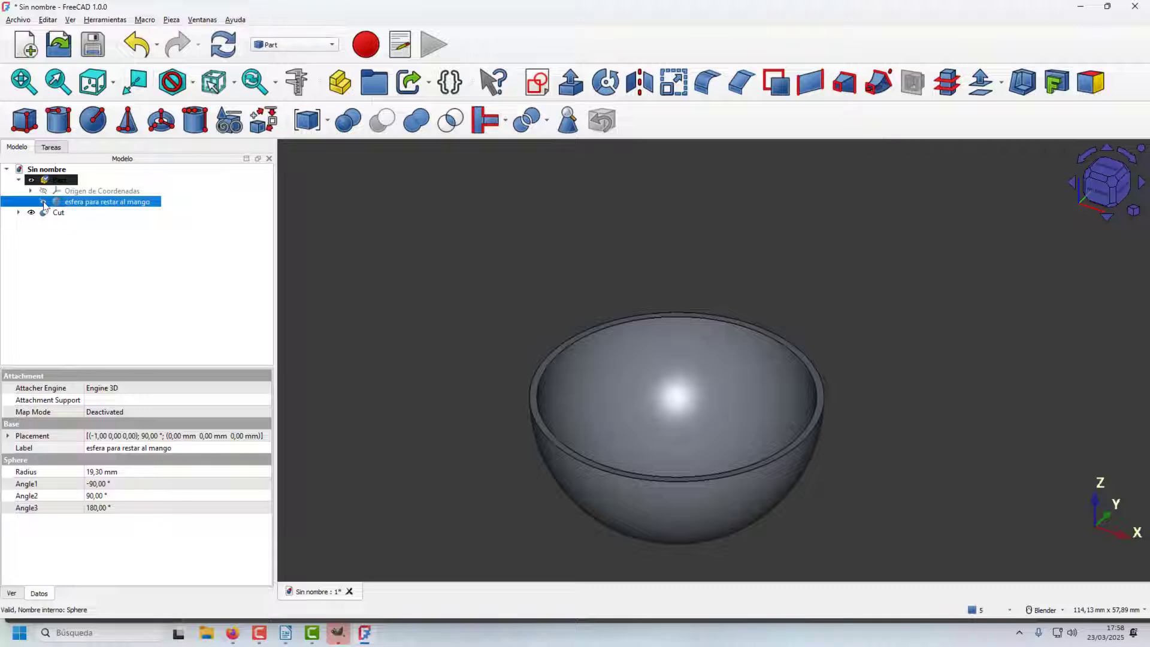
left_click(44, 202)
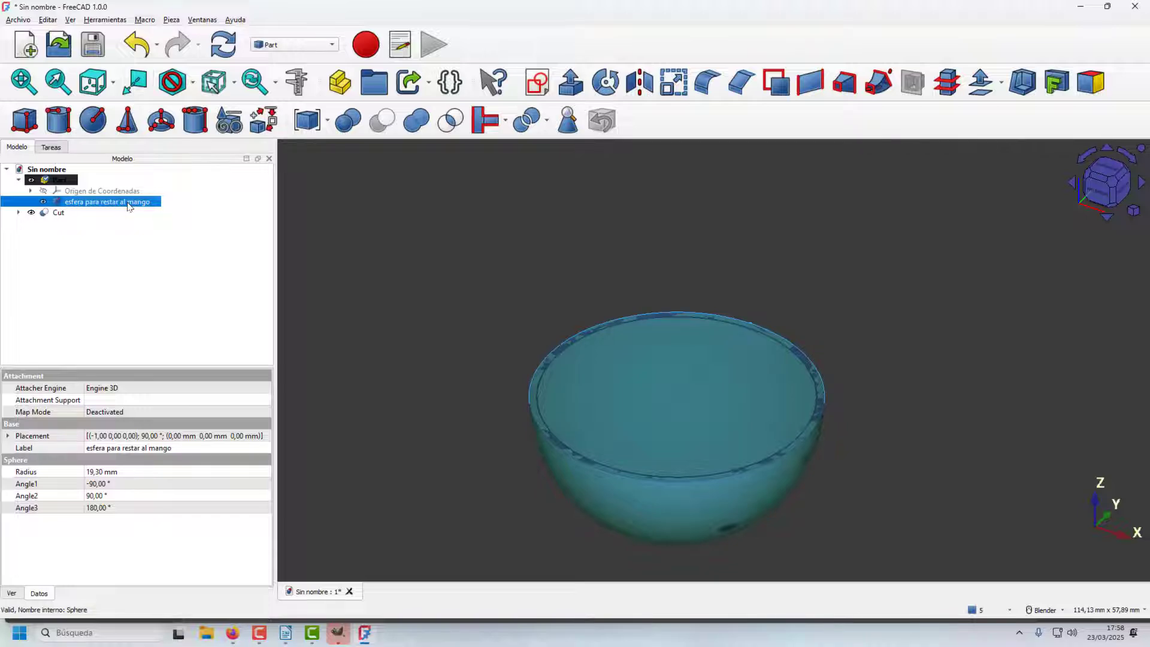
key("space")
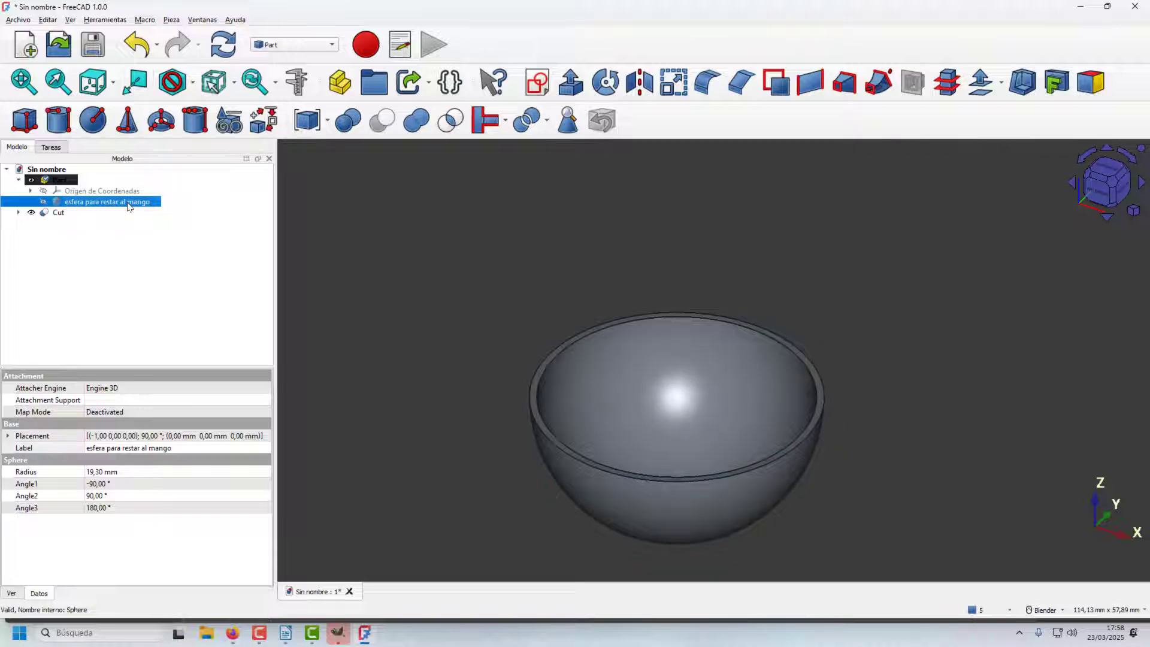
Set the shape appearance of the Cut bowl to the custom blue #00aaff
left_click(58, 212)
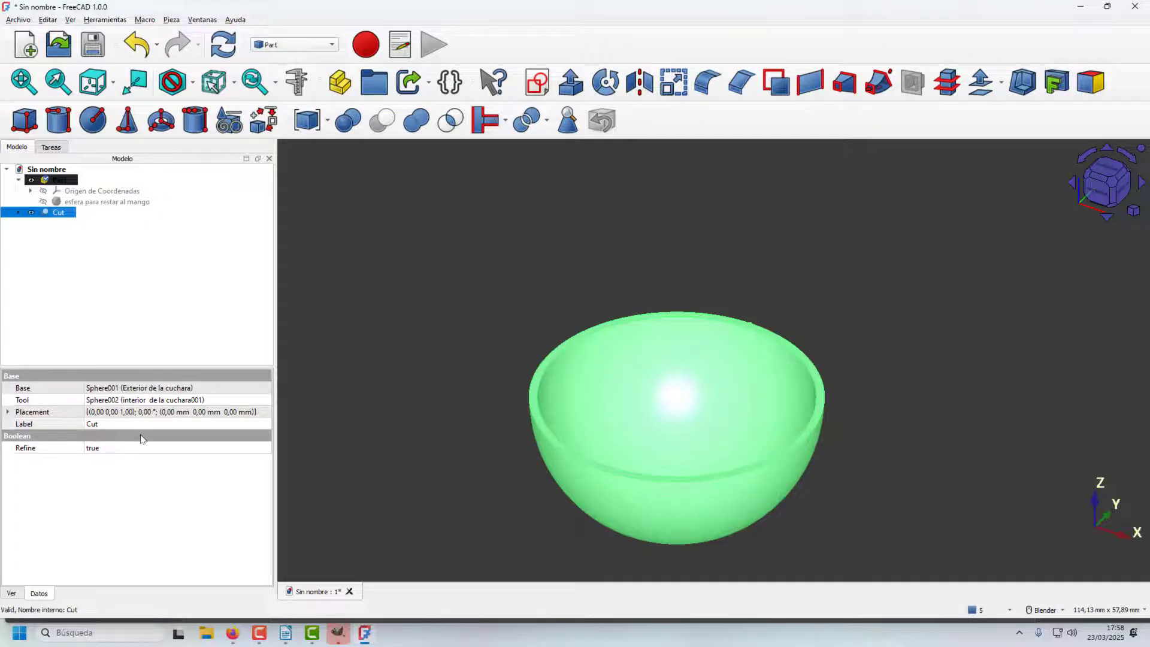
left_click(17, 593)
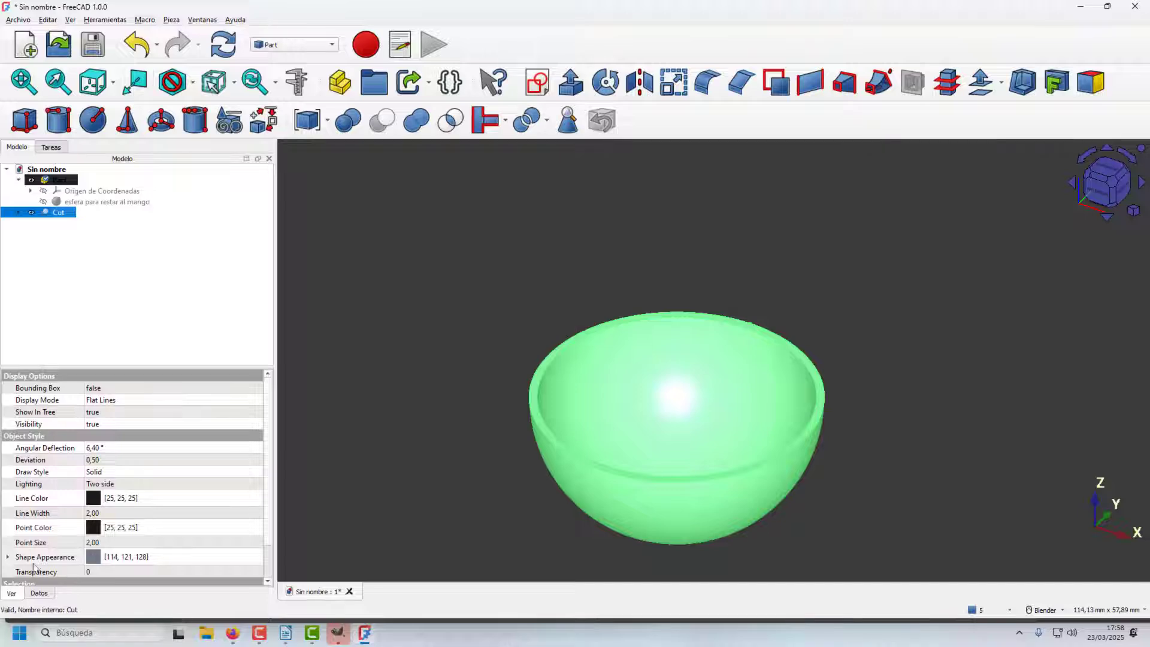
left_click(94, 557)
left_click(181, 557)
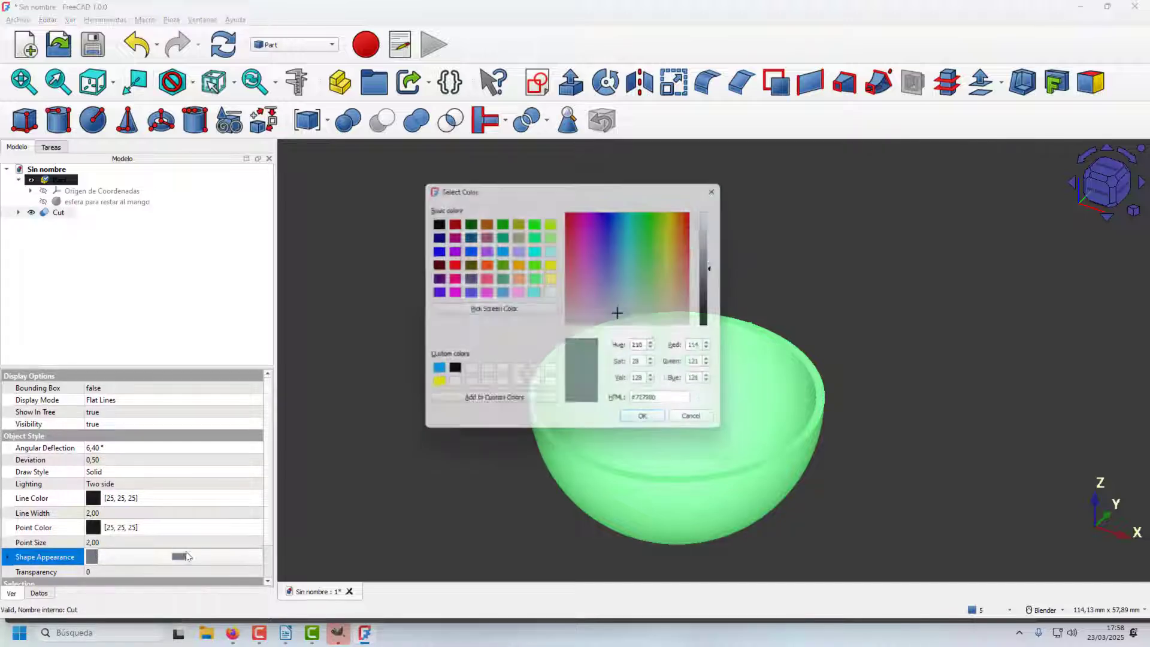
left_click(433, 372)
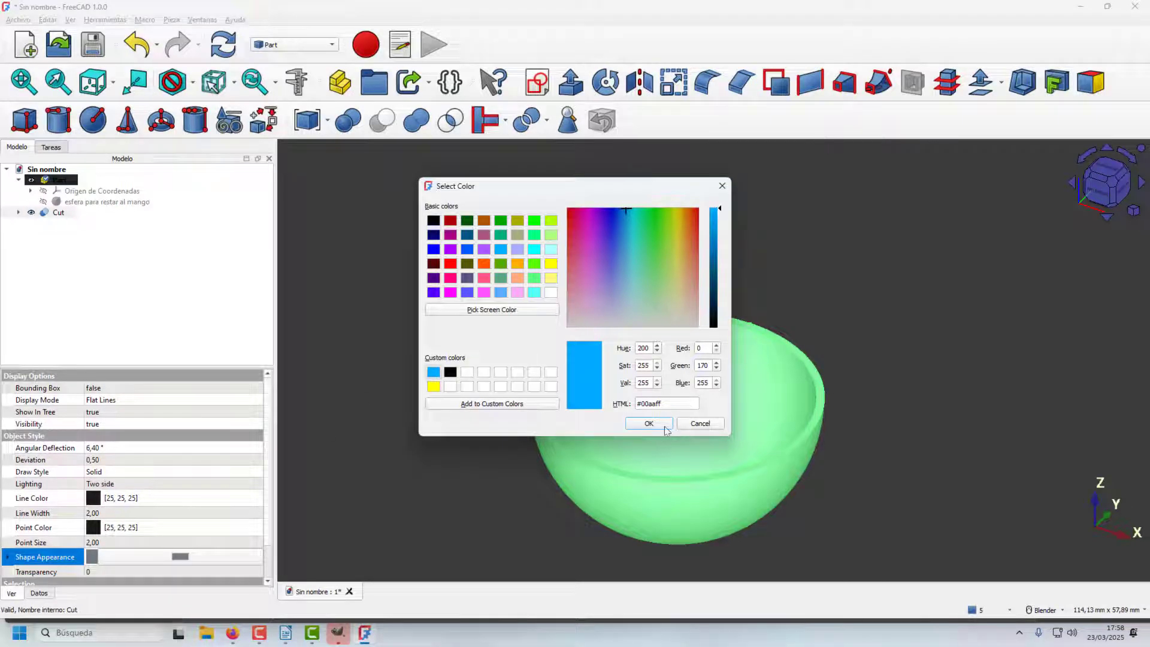
left_click(649, 423)
left_click(380, 383)
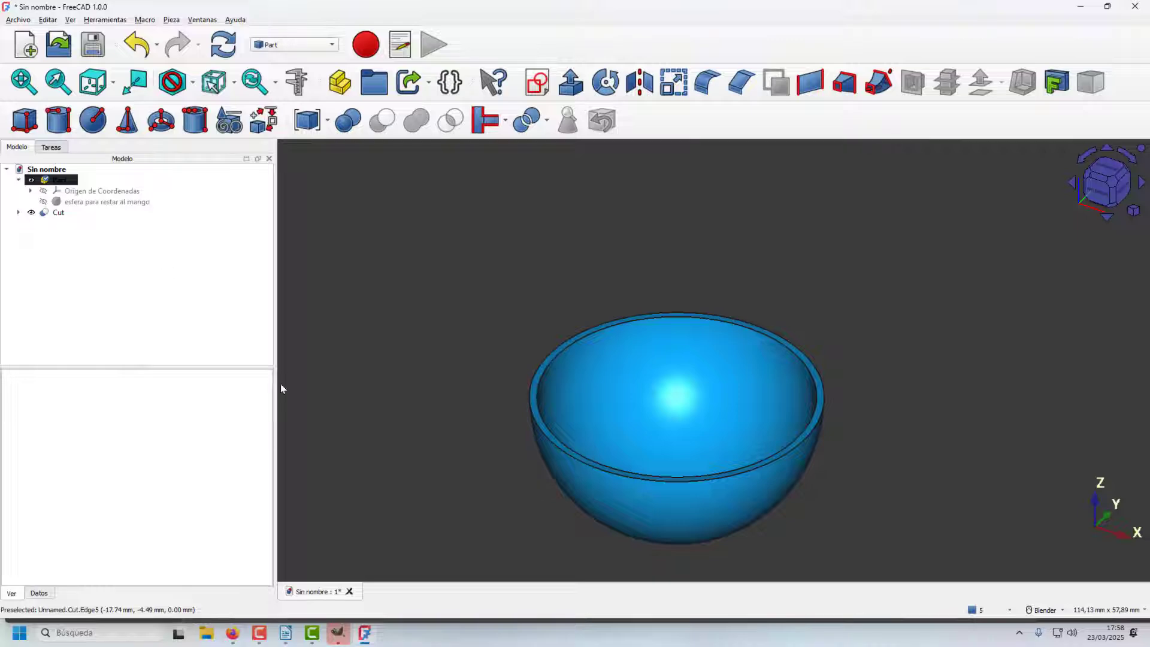
Fillet the outer edge of the bowl's rim with a constant radius of 0.20 mm
scroll(655, 538, "up", 6)
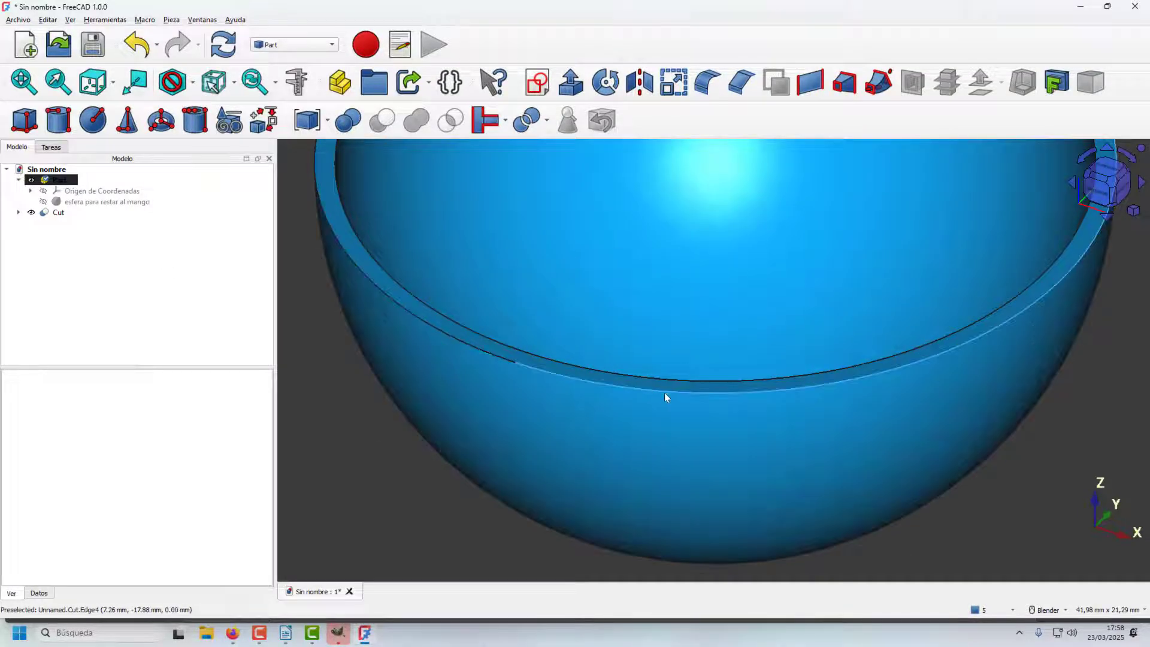
scroll(685, 365, "up", 2)
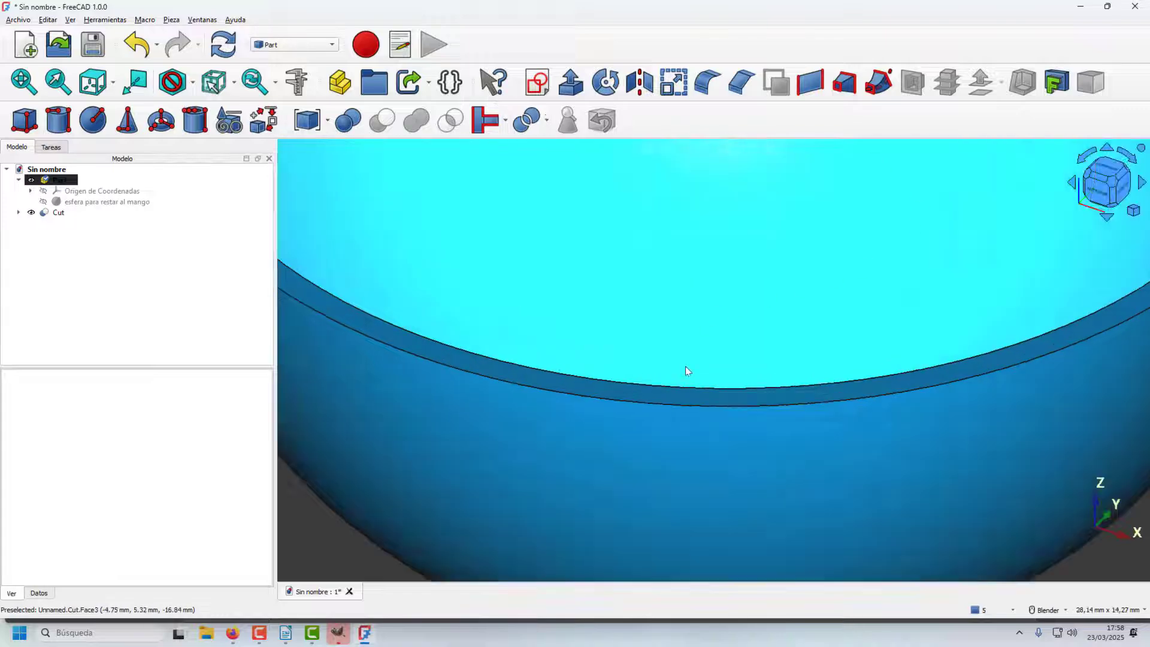
left_click(672, 408)
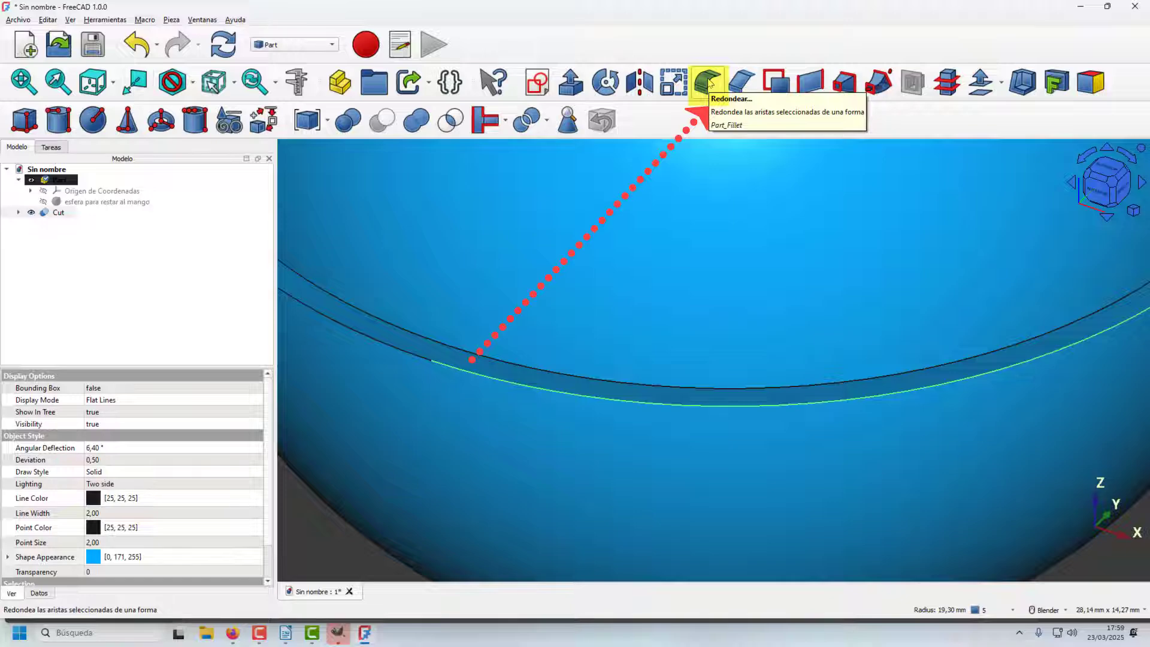
left_click(708, 84)
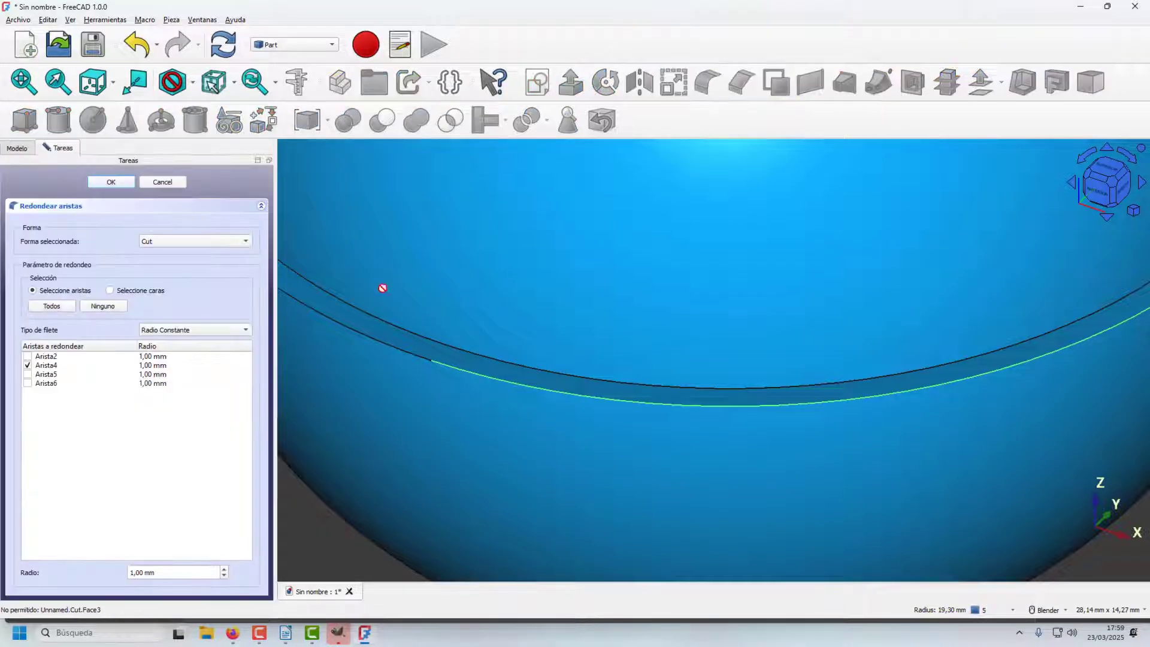
left_click(224, 576)
left_click(224, 578)
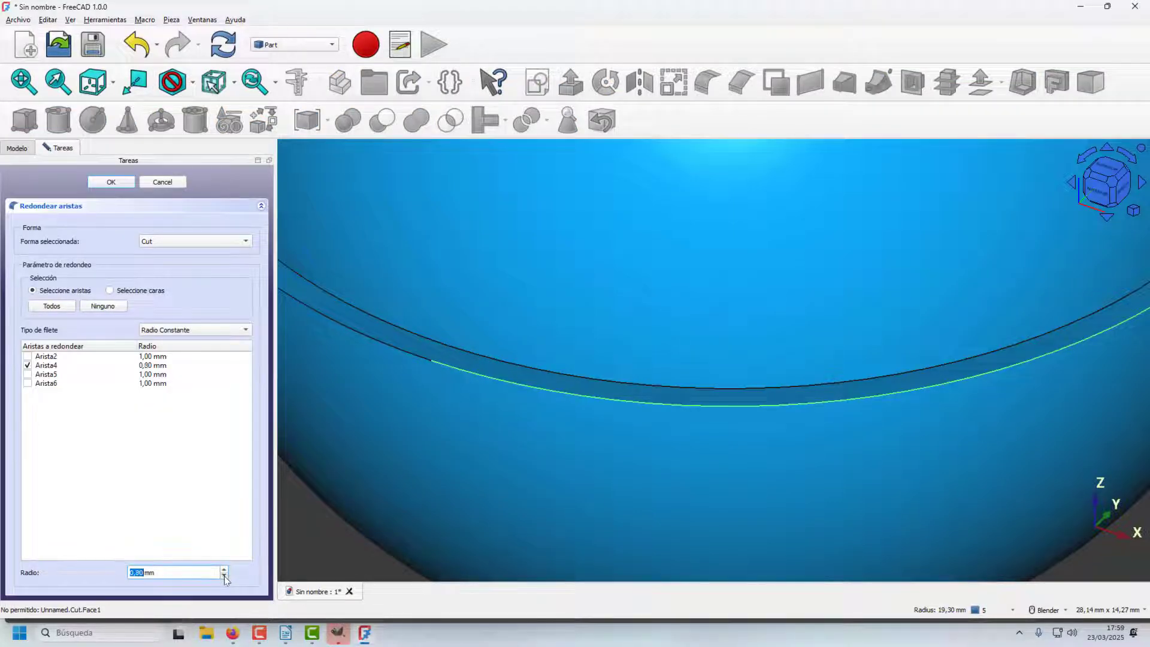
left_click(225, 578)
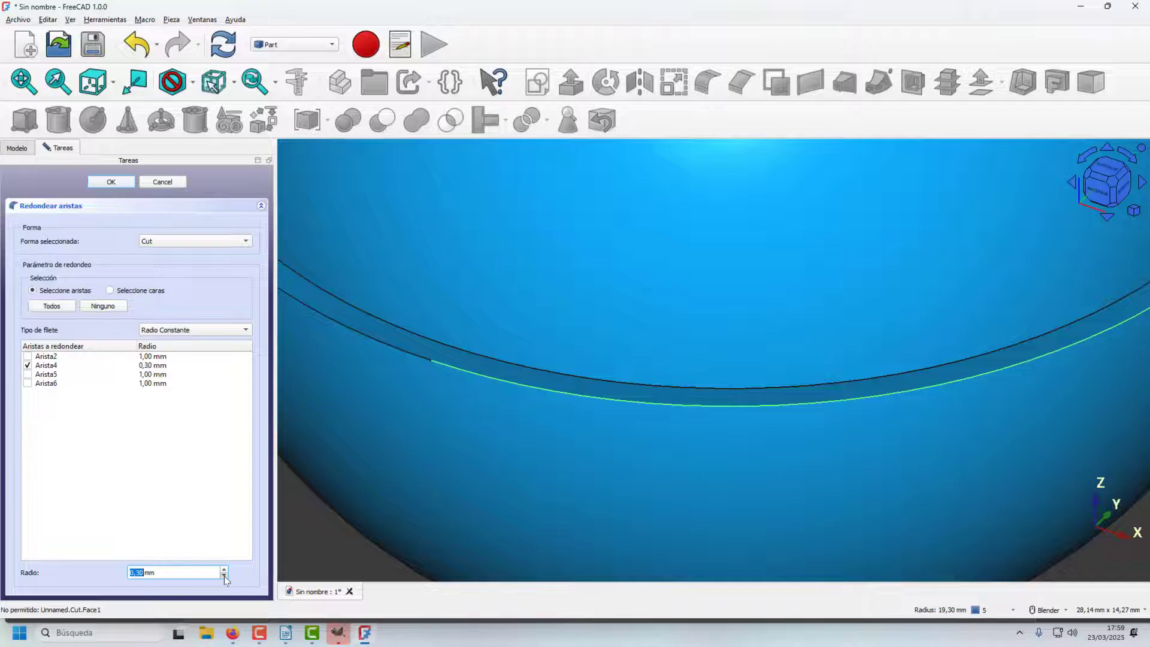
left_click(224, 577)
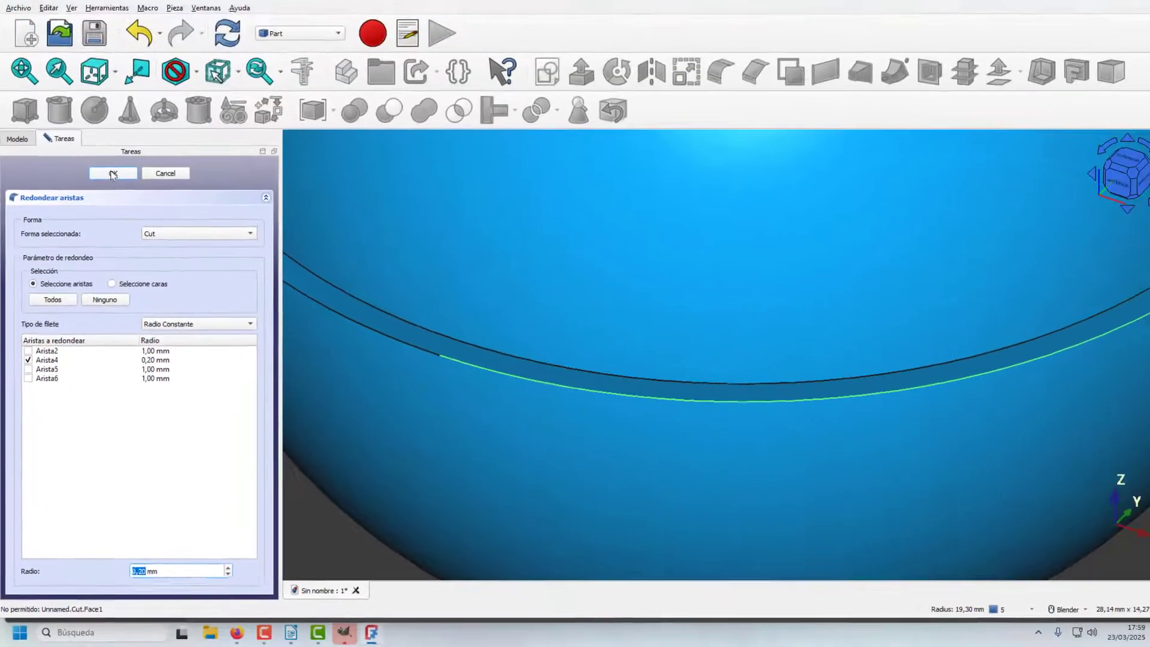
left_click(154, 4)
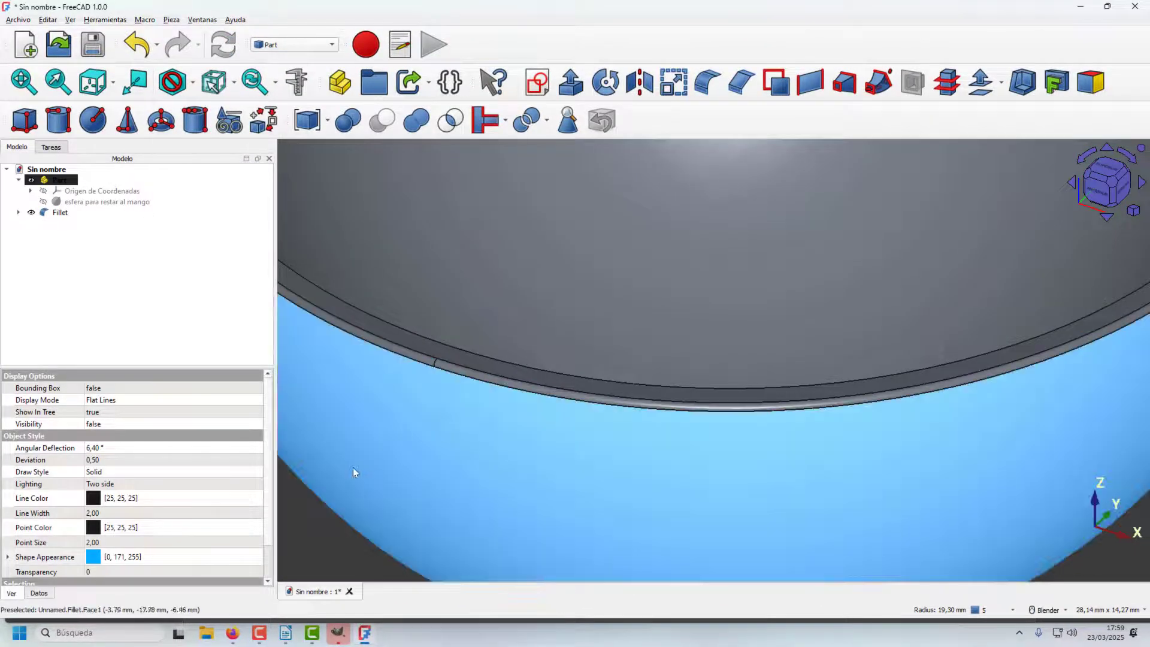
Set the shape appearance of the filleted bowl to the same custom blue as the Cut
left_click(60, 212)
left_click(96, 558)
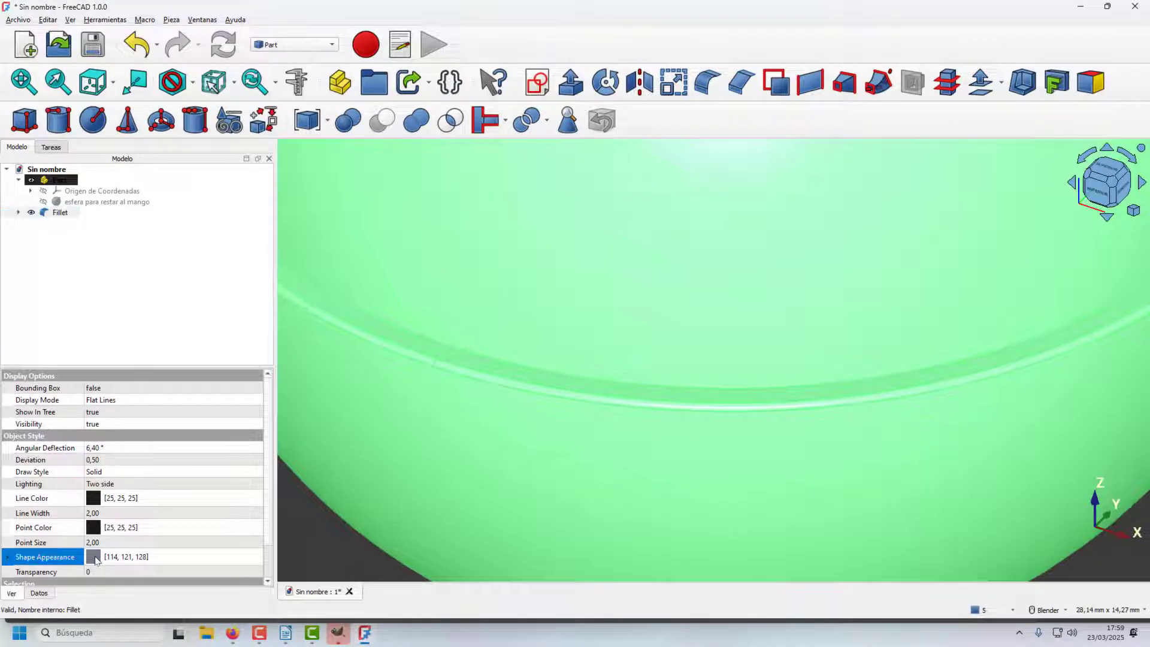
left_click(194, 554)
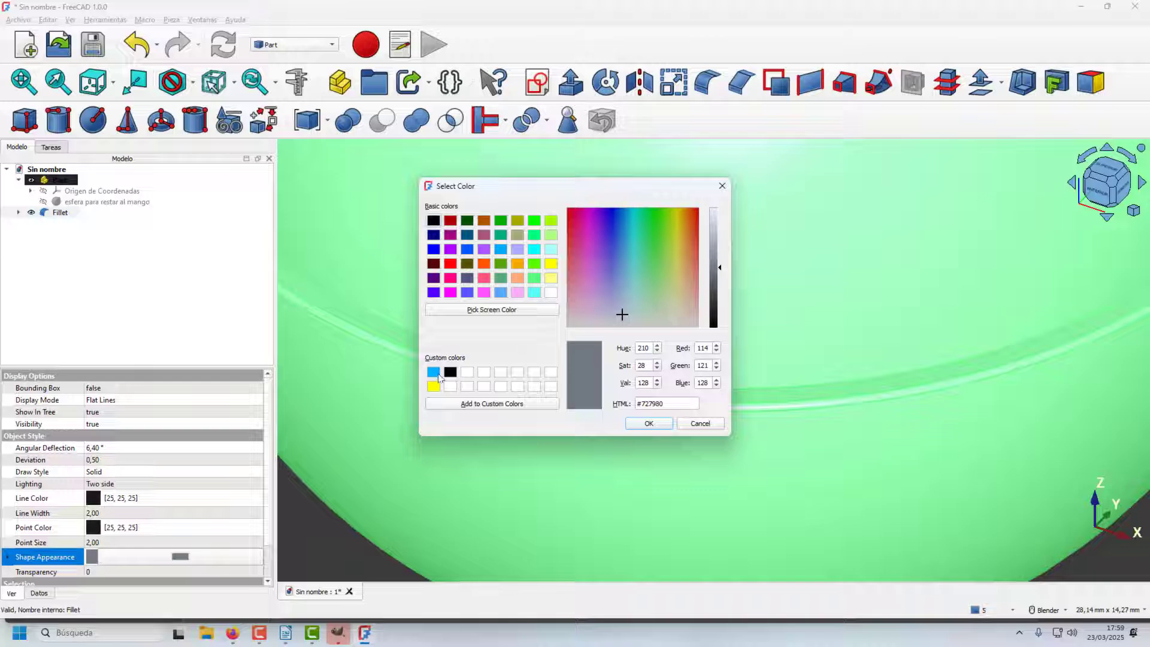
left_click(433, 372)
left_click(648, 424)
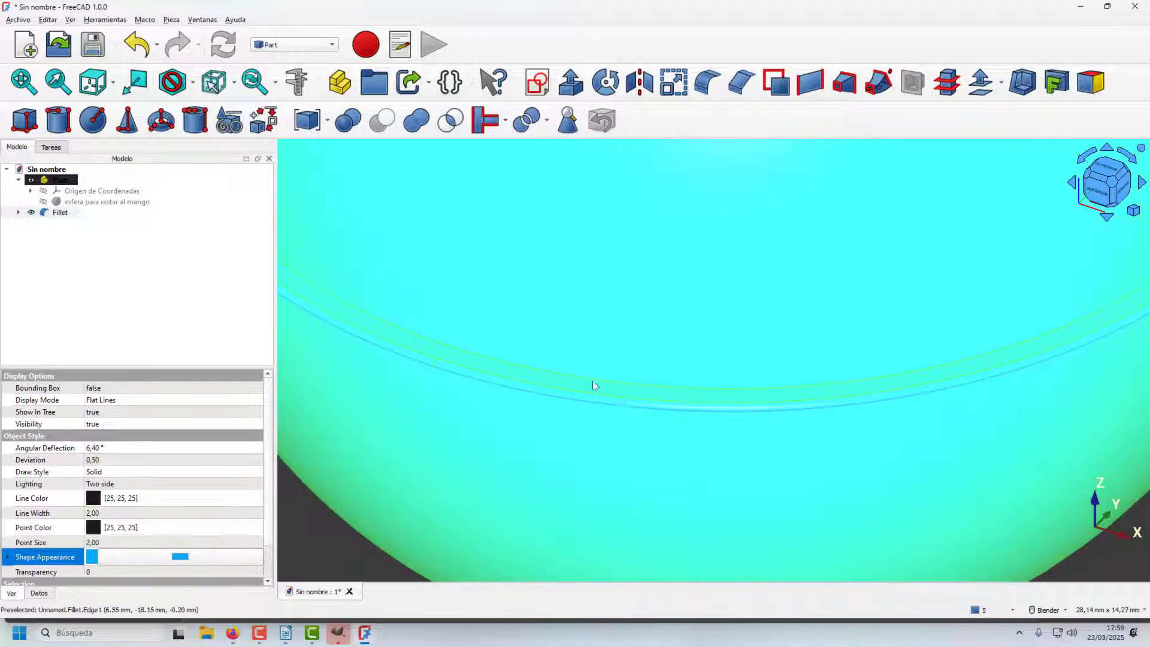
left_click(227, 299)
scroll(491, 406, "down", 6)
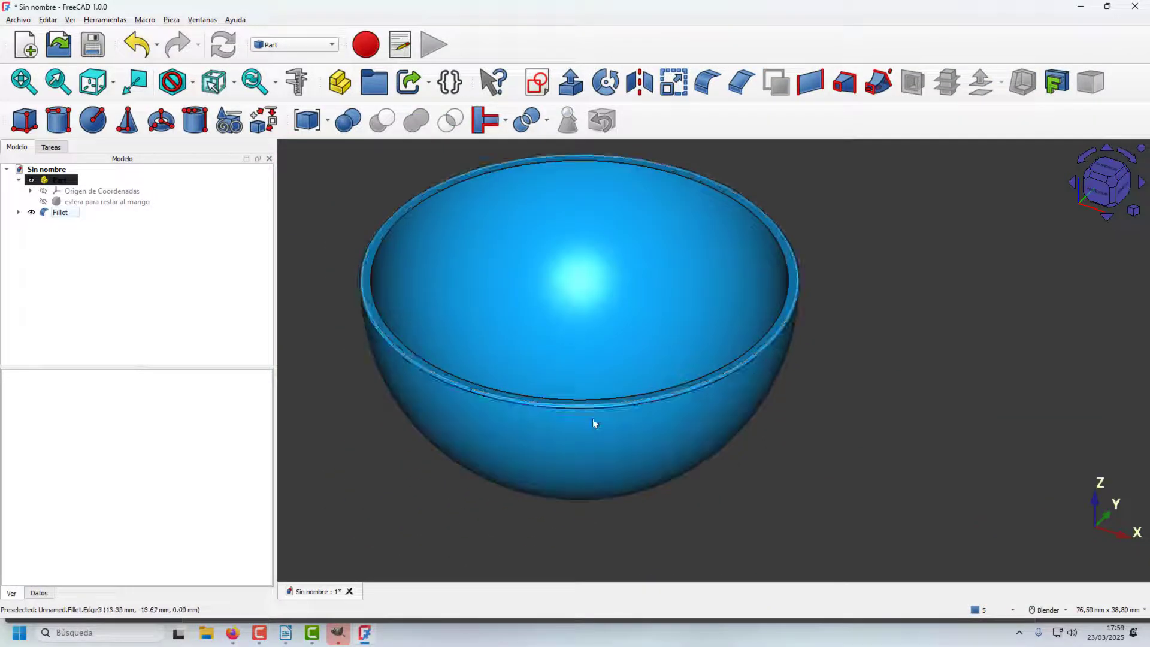
scroll(597, 476, "up", 5)
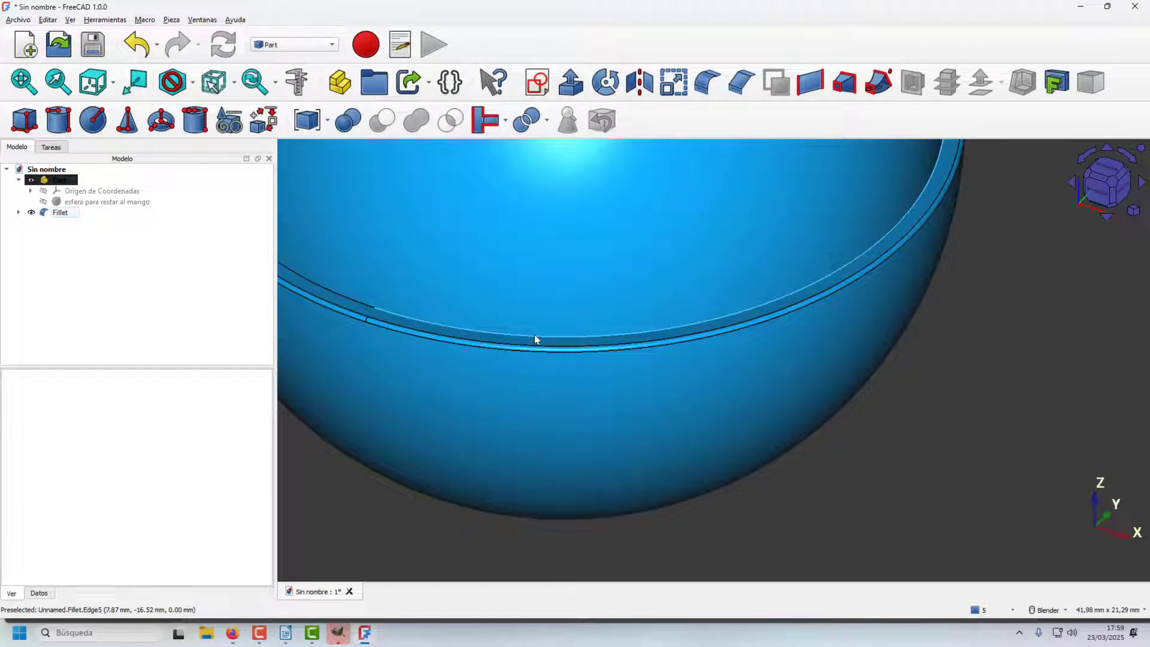
scroll(534, 334, "up", 3)
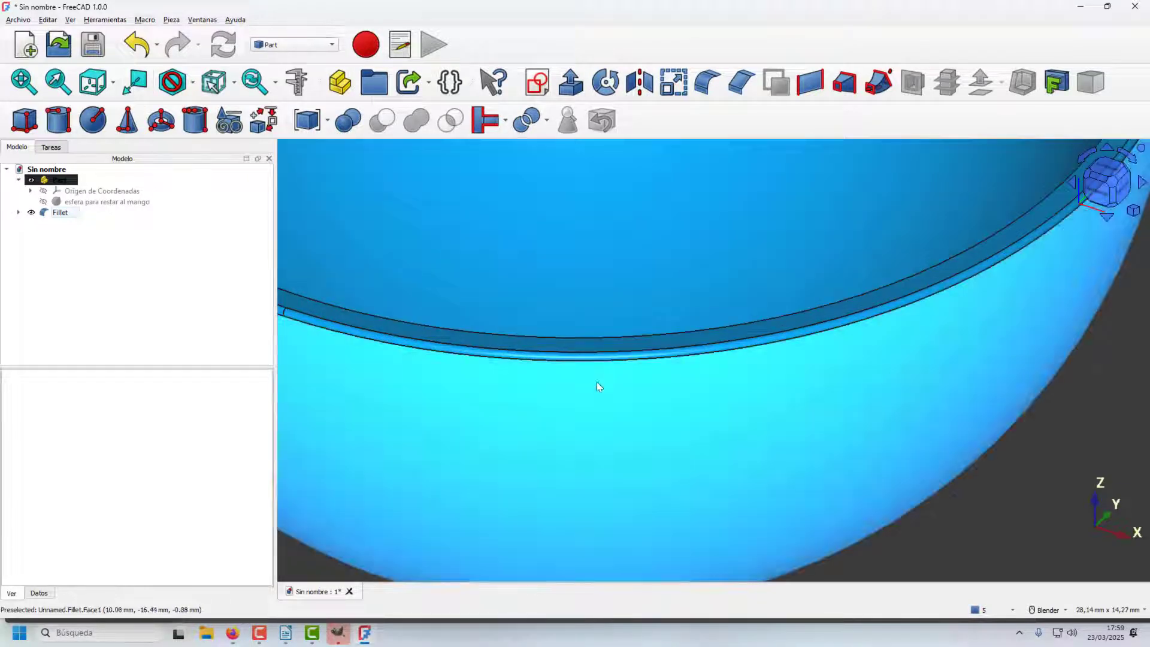
scroll(593, 359, "down", 10)
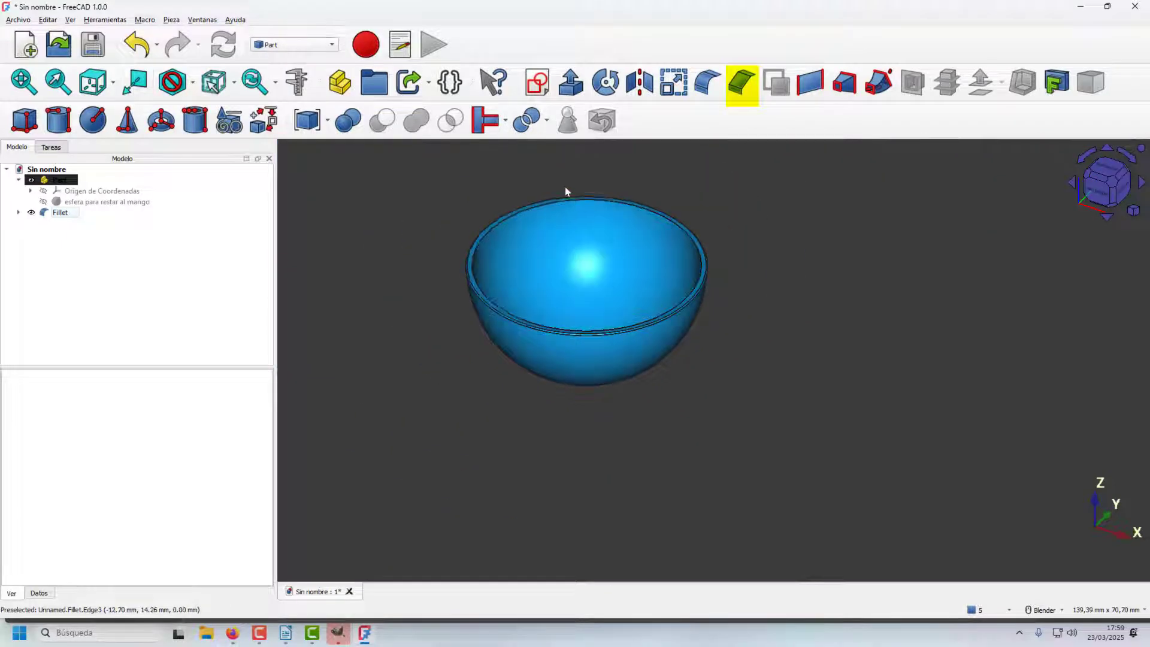
Chamfer the inner edge of the bowl's rim with an equidistant length of 0.20 mm
scroll(564, 193, "up", 8)
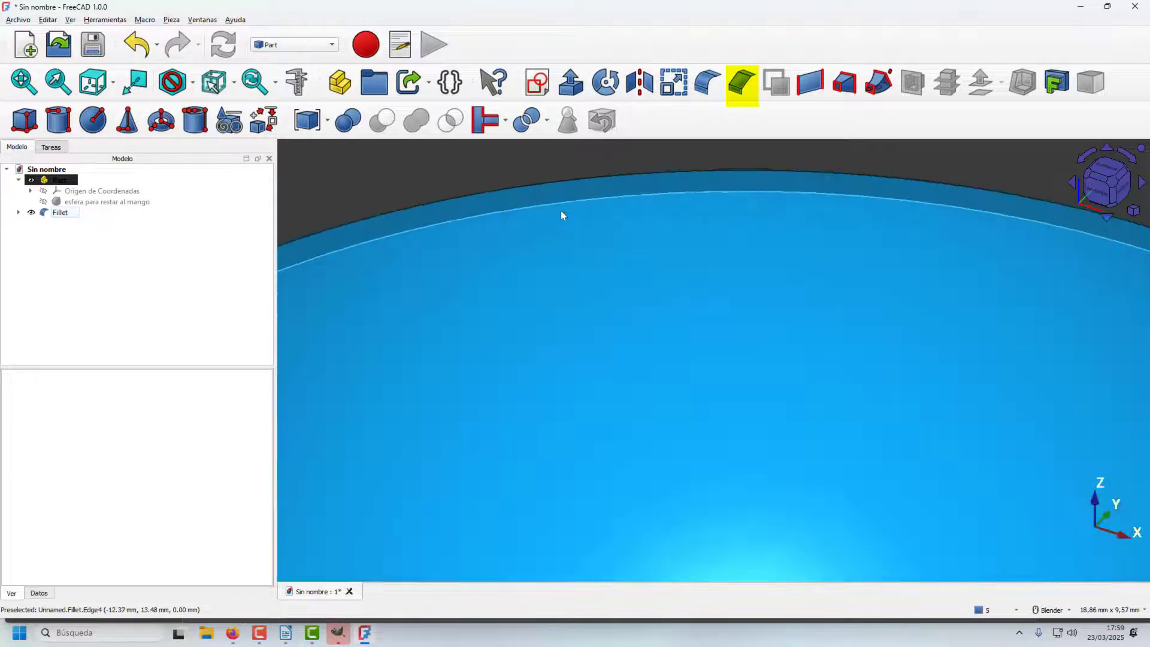
left_click(567, 201)
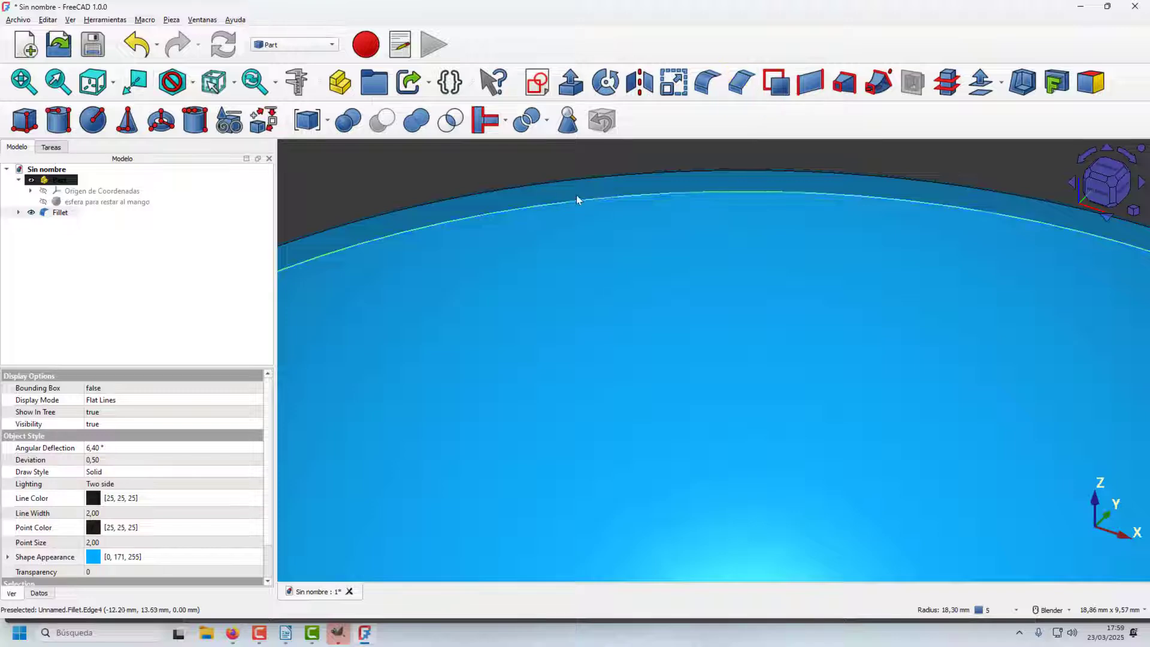
left_click(746, 82)
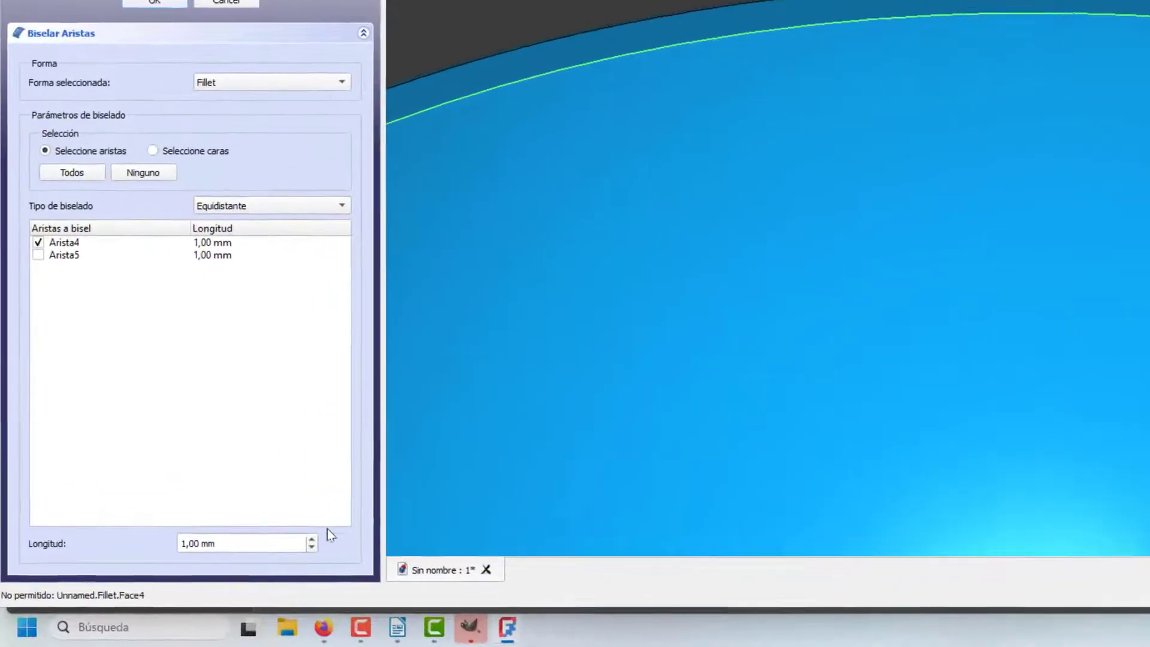
left_click(224, 575)
left_click(224, 575)
left_click(224, 576)
left_click(324, 545)
left_click(324, 545)
left_click(324, 545)
left_click(324, 545)
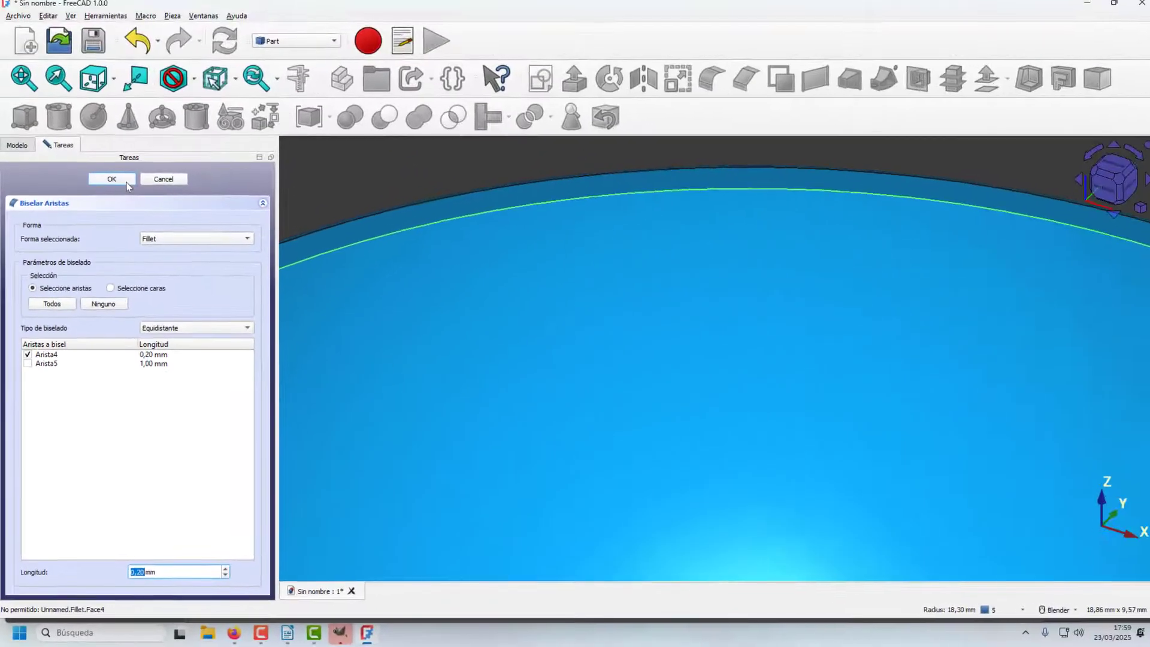
left_click(113, 177)
Set the shape appearance of the chamfered bowl to the saved custom blue
scroll(557, 230, "up", 5)
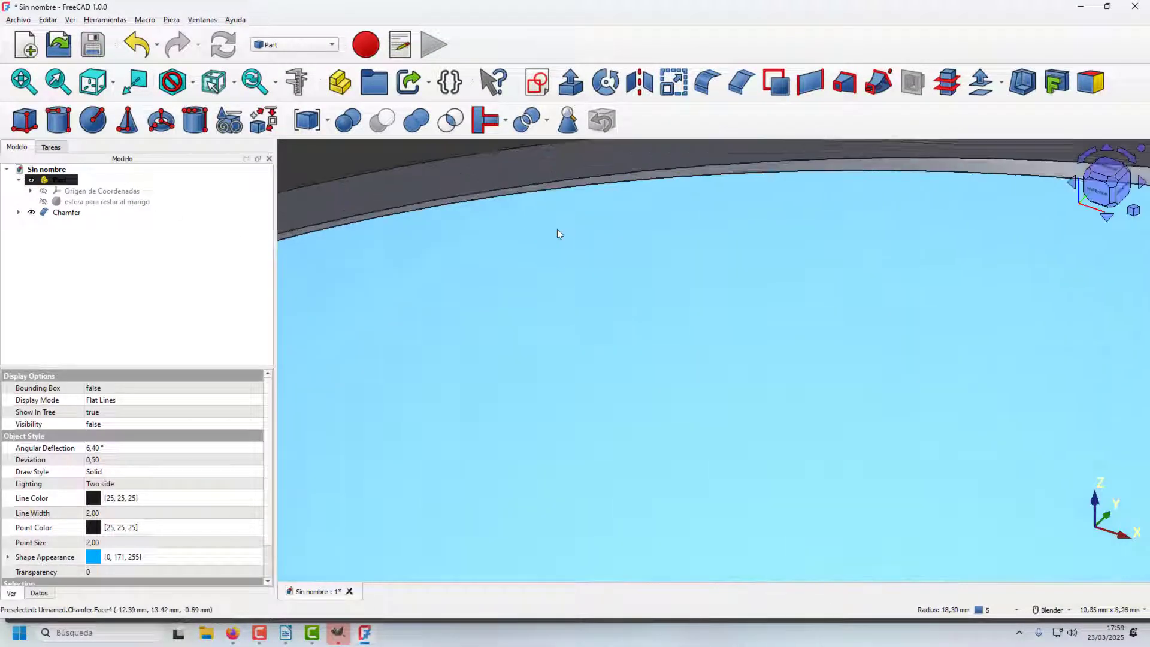
scroll(414, 148, "down", 8)
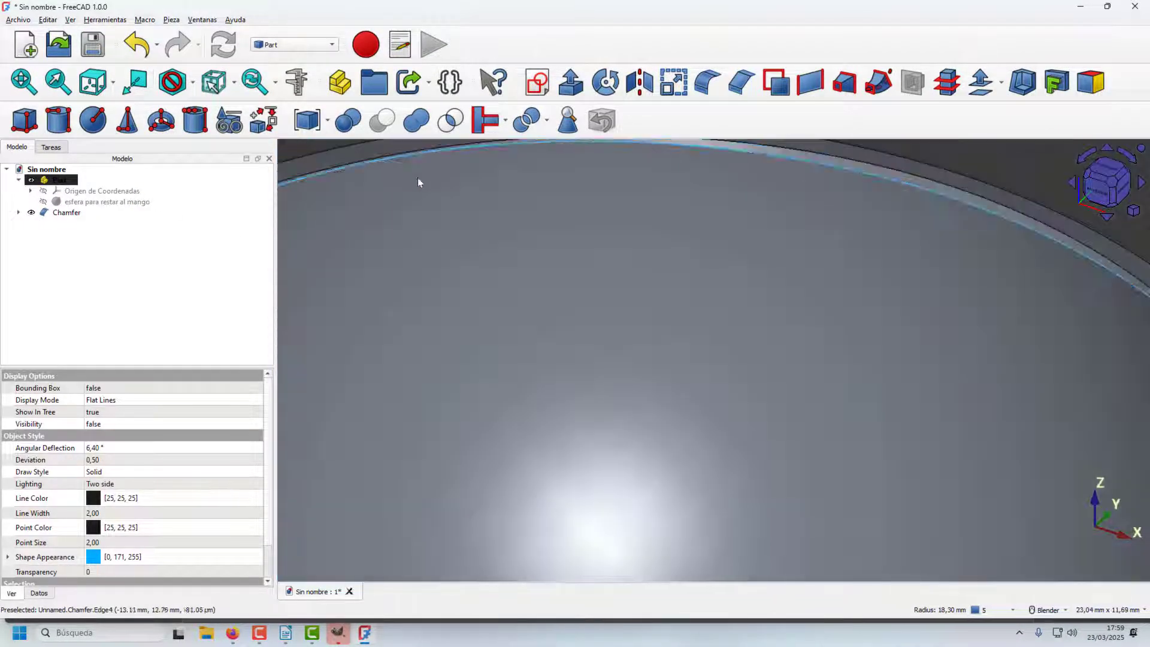
scroll(442, 211, "down", 4)
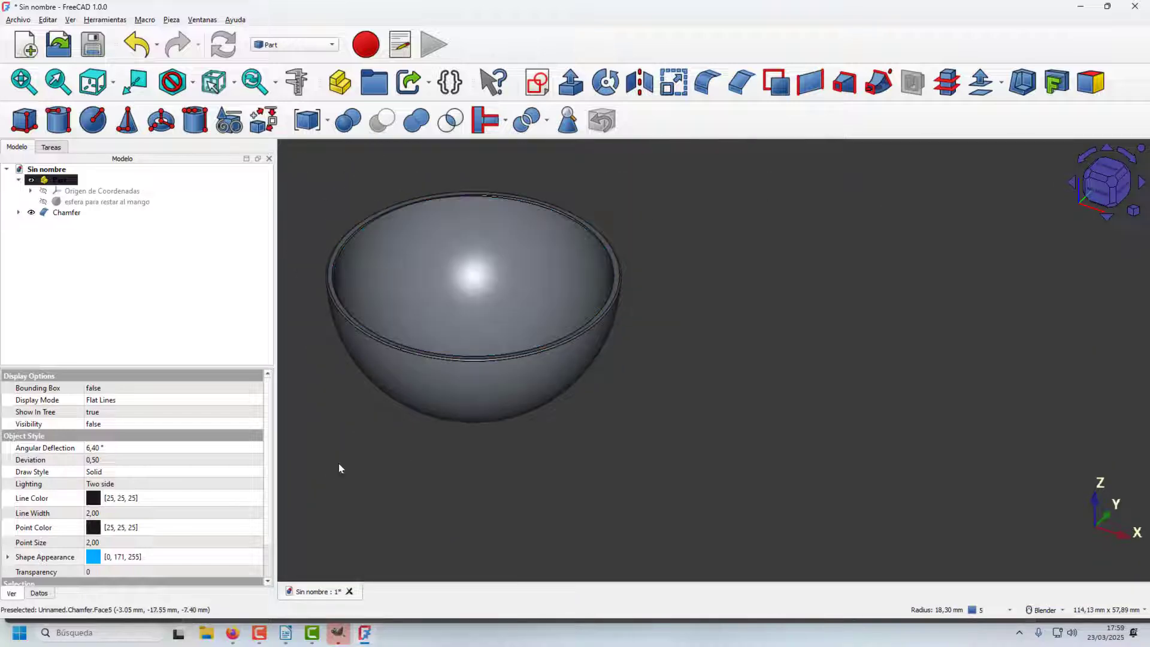
left_click(339, 462)
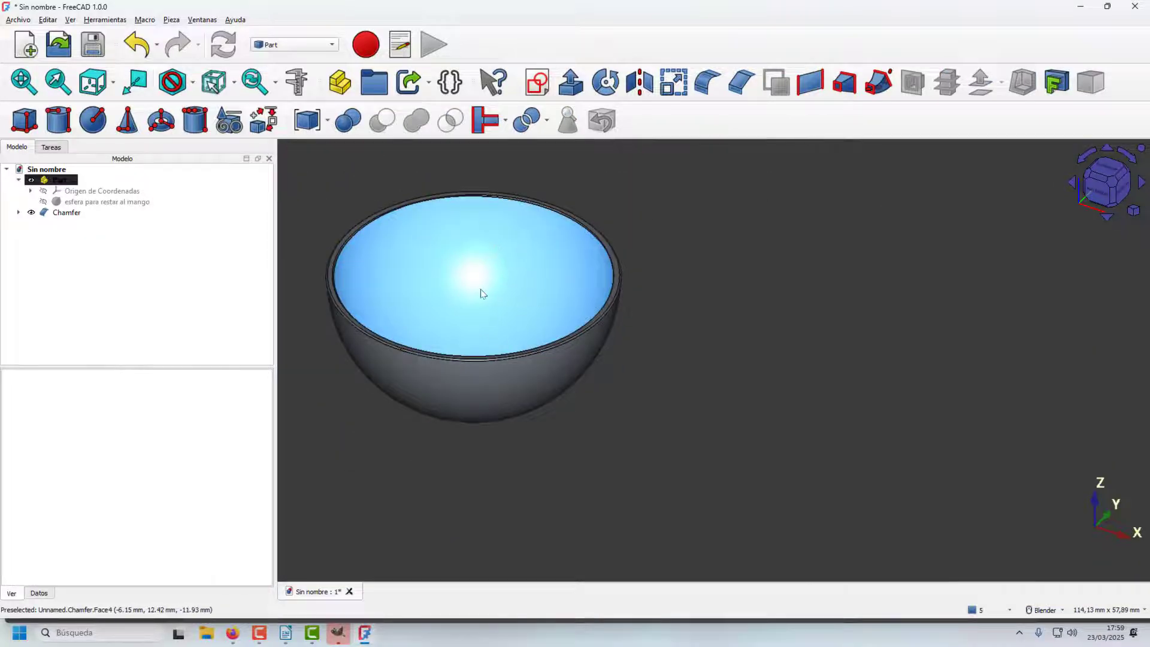
left_click(87, 215)
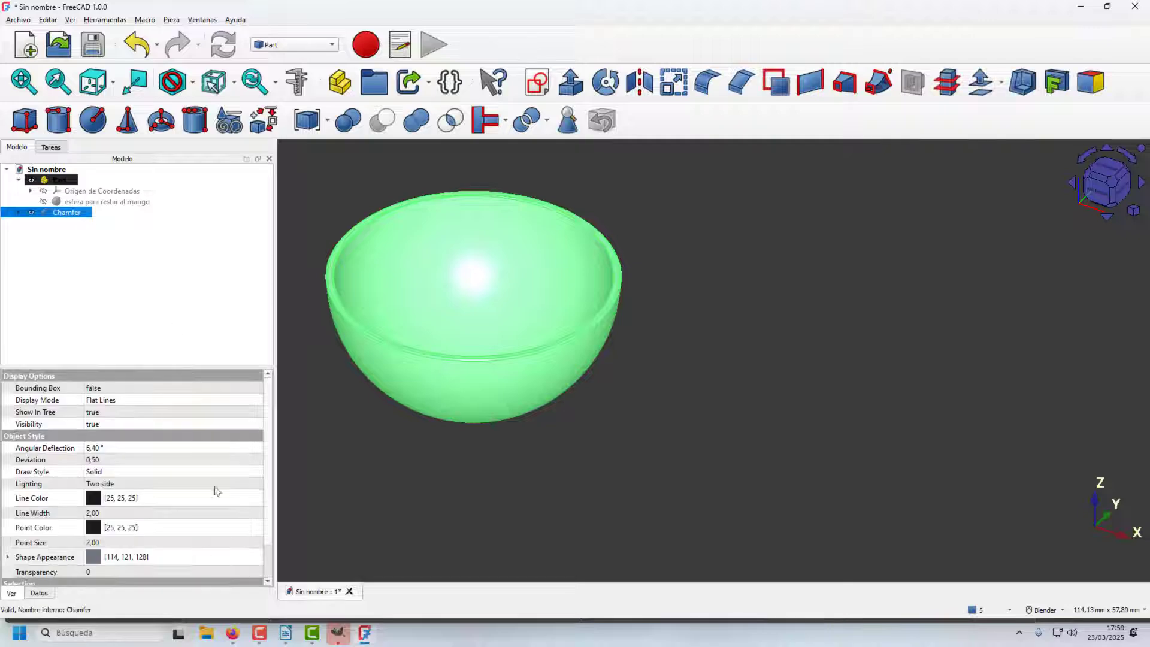
left_click(103, 561)
left_click(178, 557)
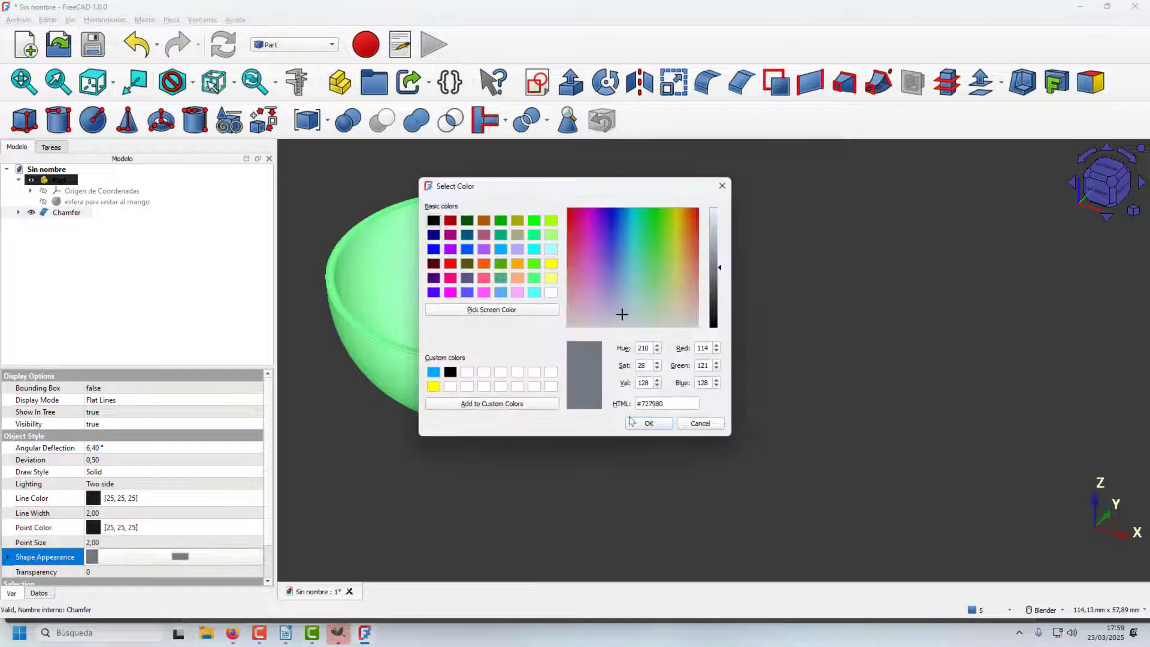
left_click(433, 372)
left_click(649, 423)
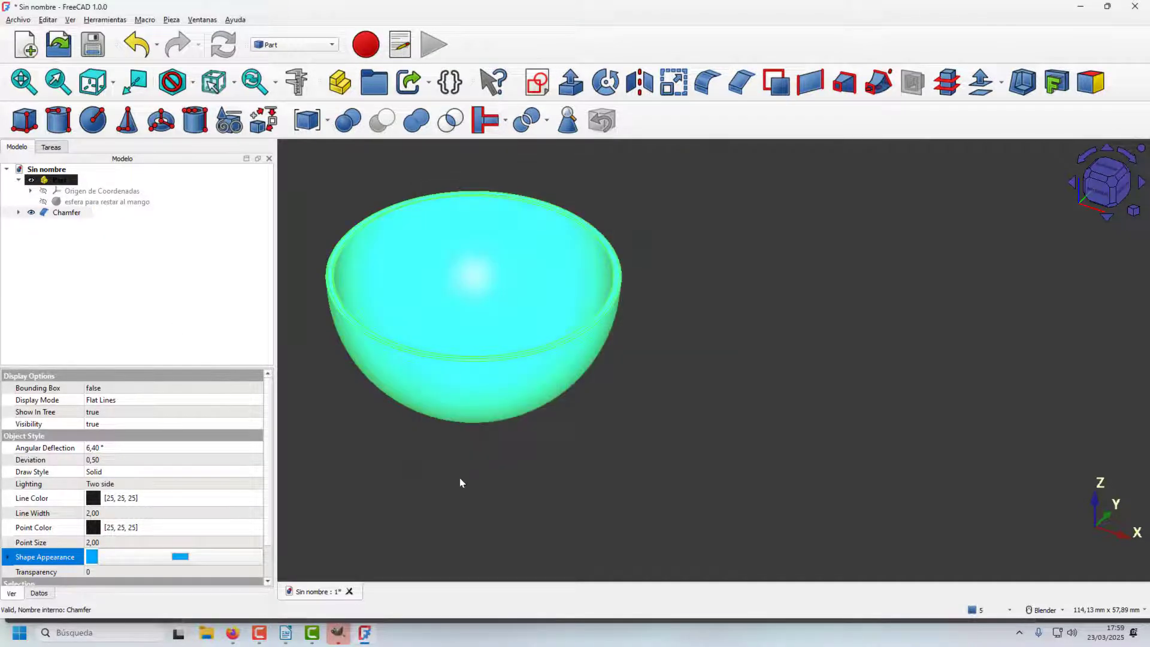
left_click(435, 413)
scroll(349, 247, "up", 4)
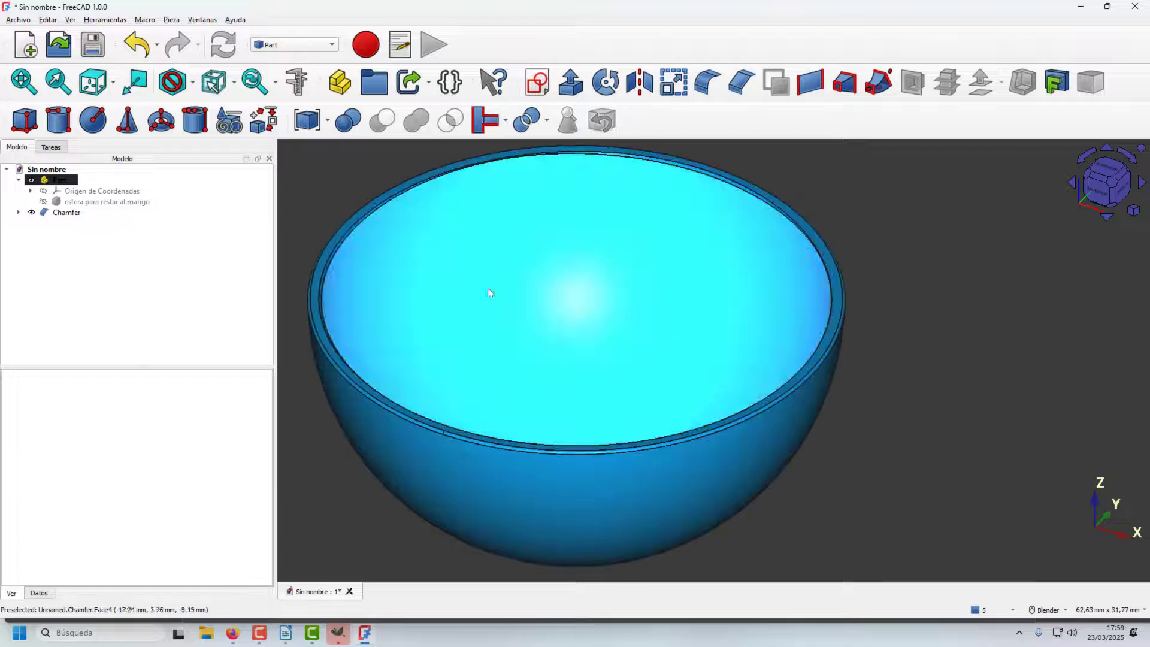
scroll(695, 301, "down", 5)
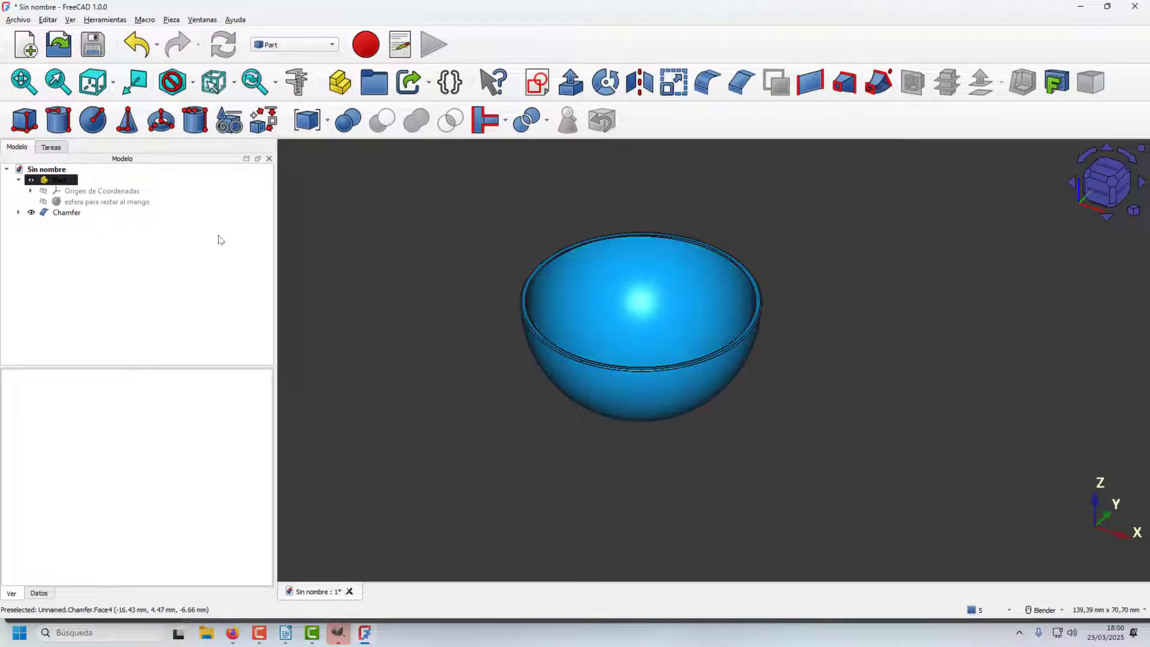
Hide the chamfered bowl and change its label to Cucharilla
left_click(31, 213)
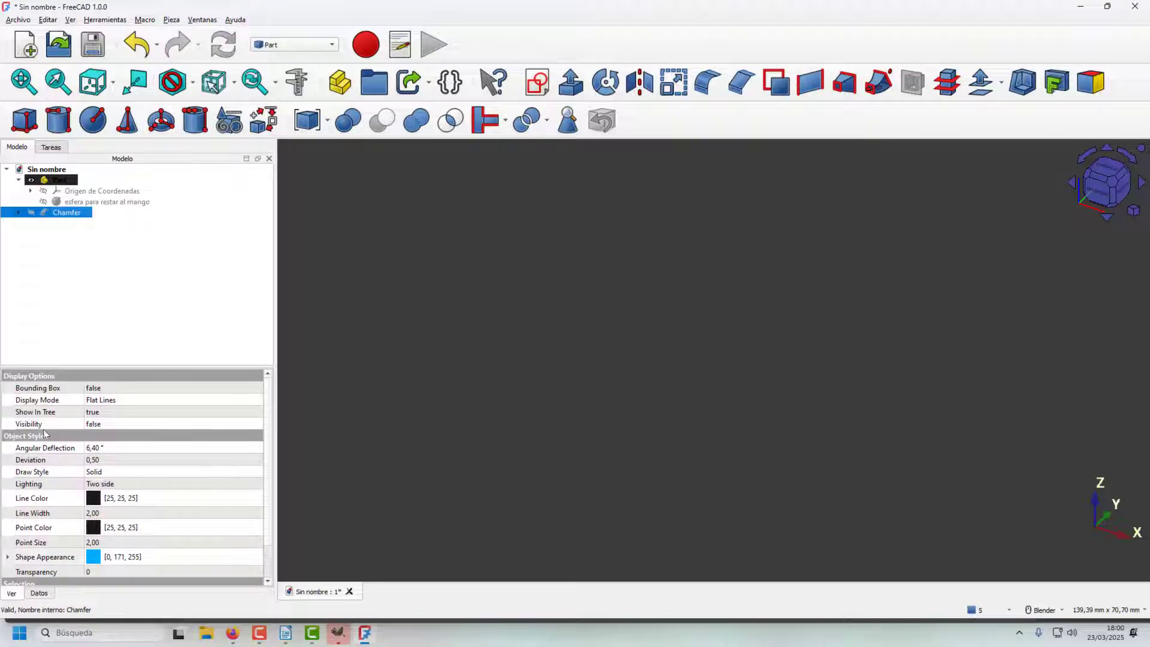
left_click(39, 594)
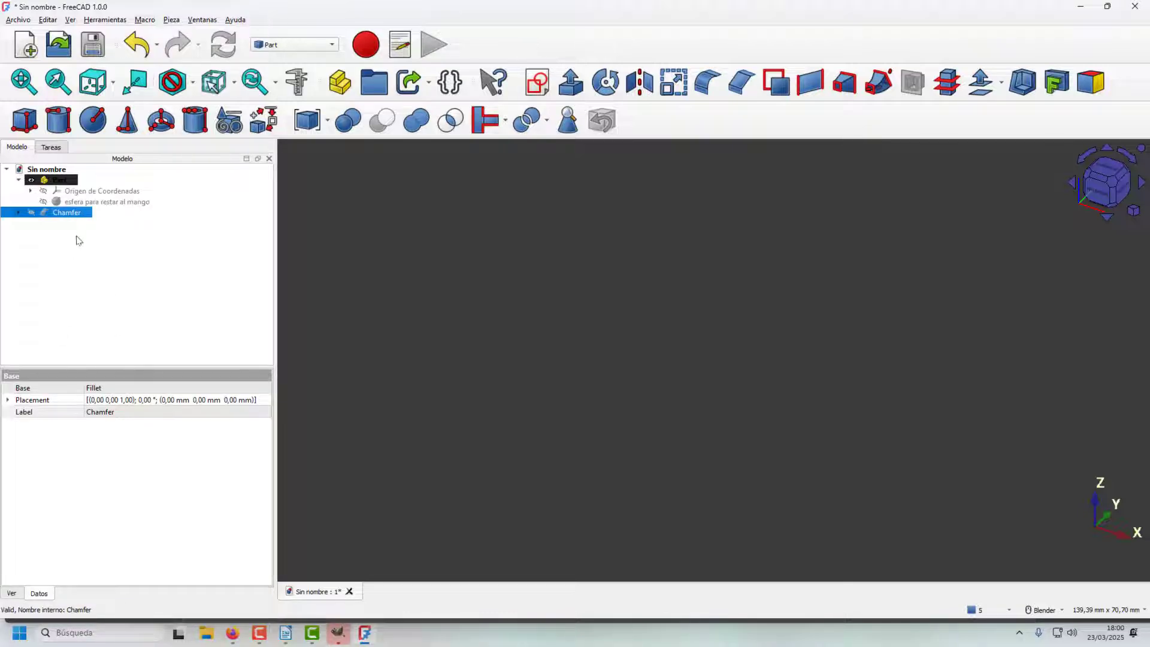
left_click(108, 413)
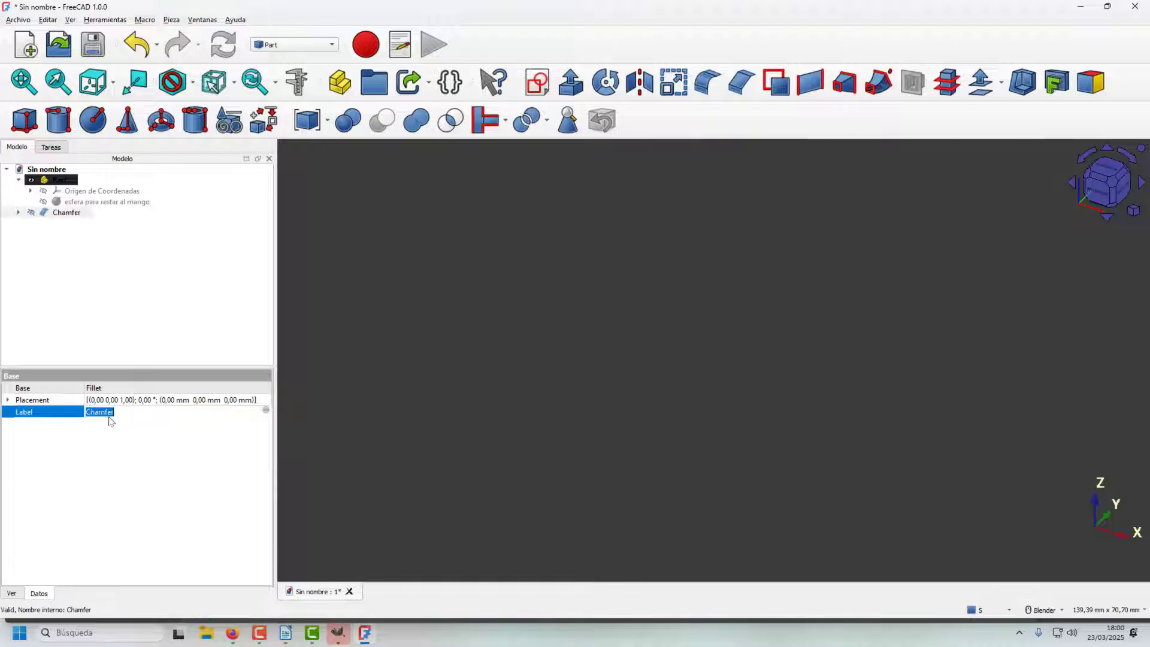
type("Cuc")
key("Return")
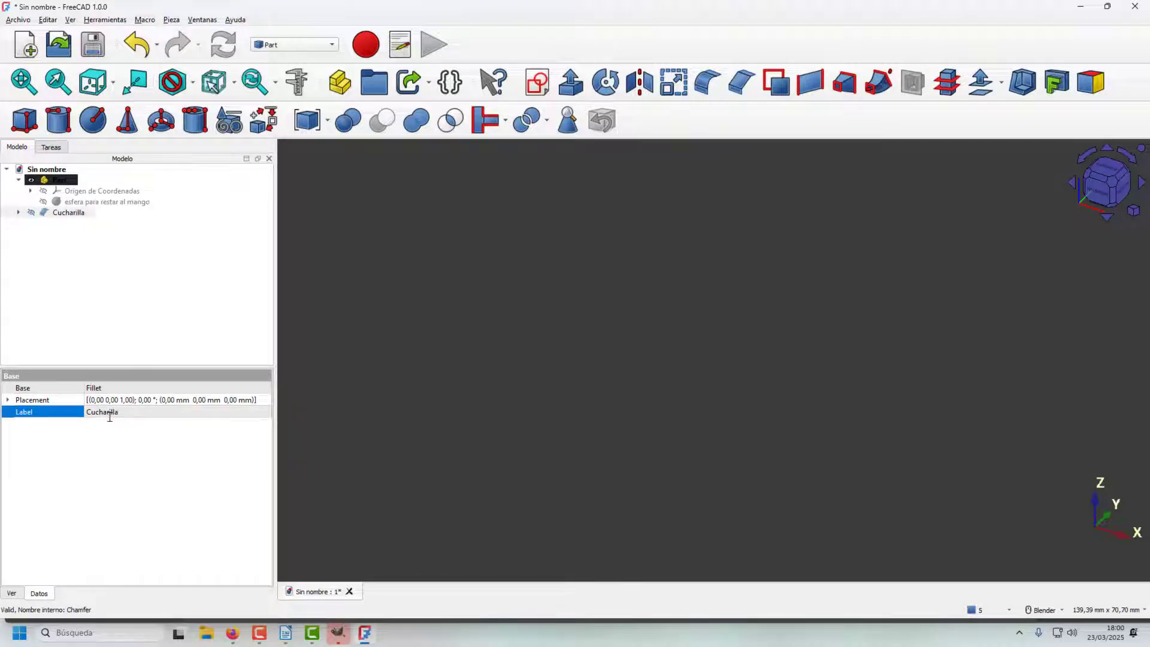
left_click(110, 213)
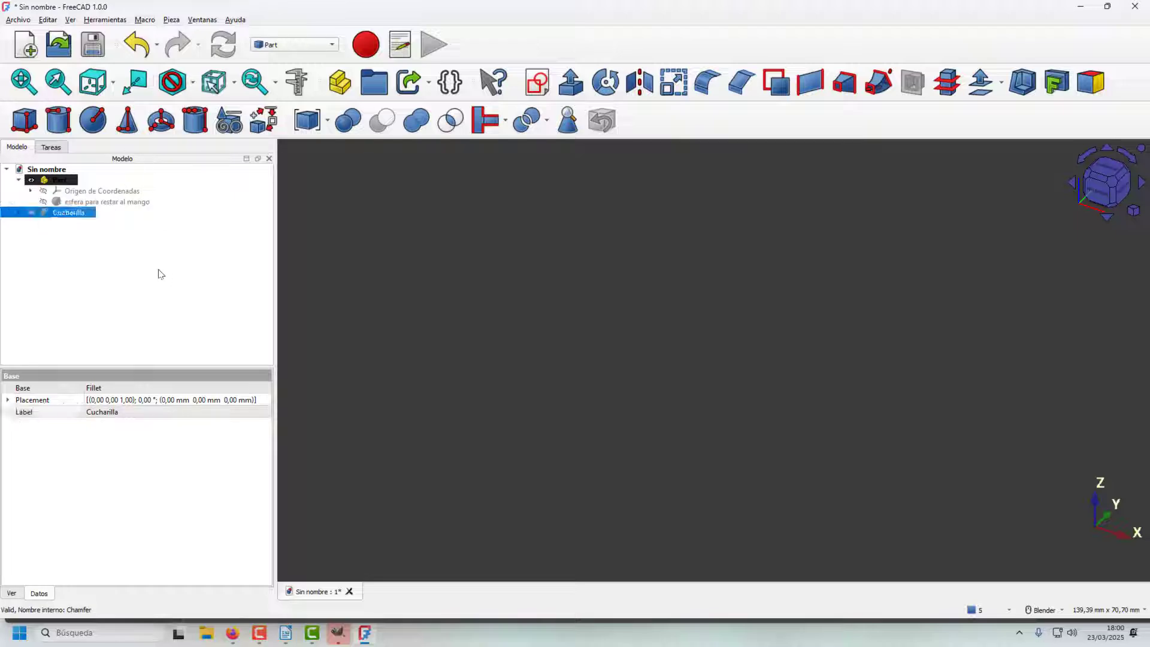
left_click(77, 233)
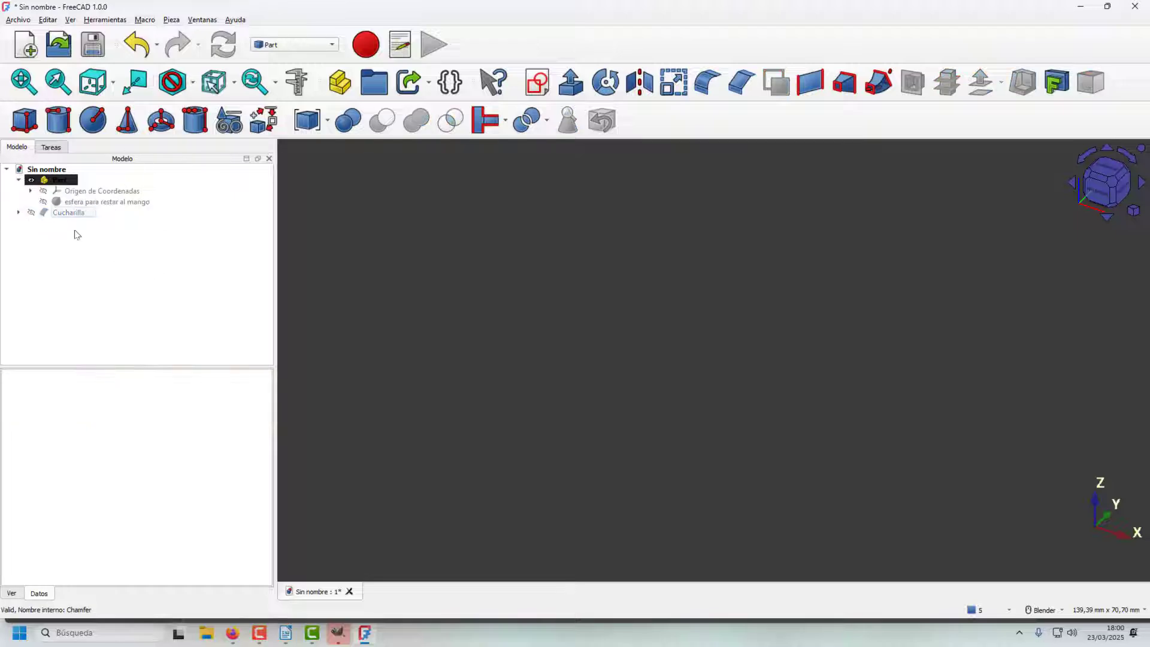
Create a box for the handle, 70 mm long, 10 mm wide and 3 mm high
left_click(26, 122)
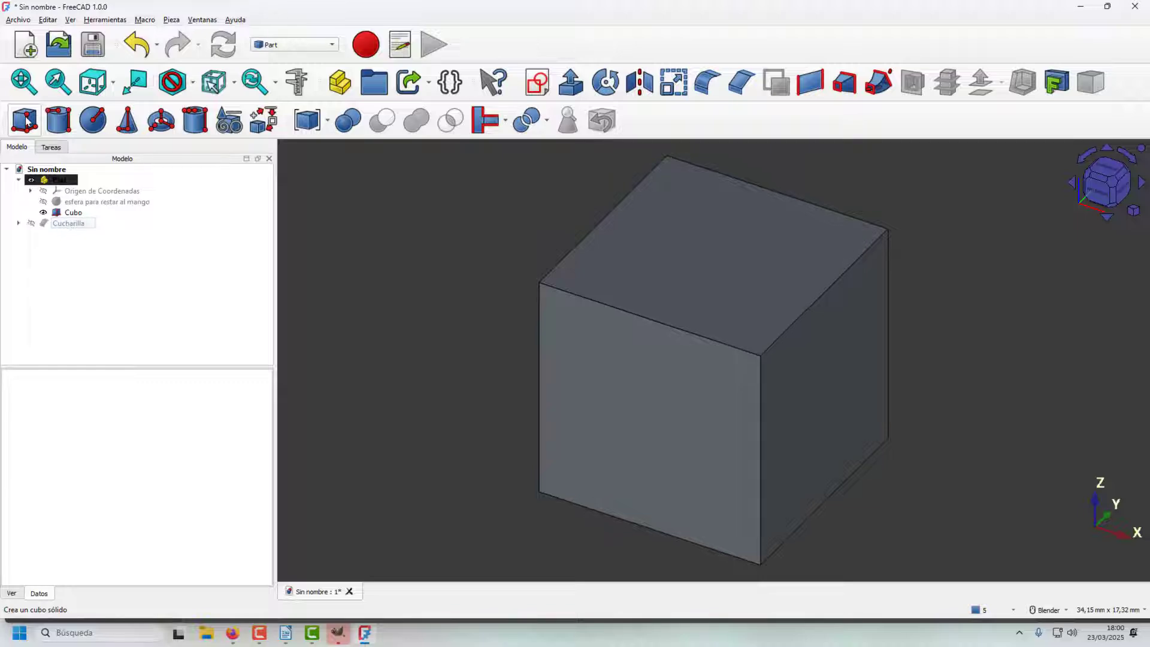
left_click(74, 213)
double_click(73, 214)
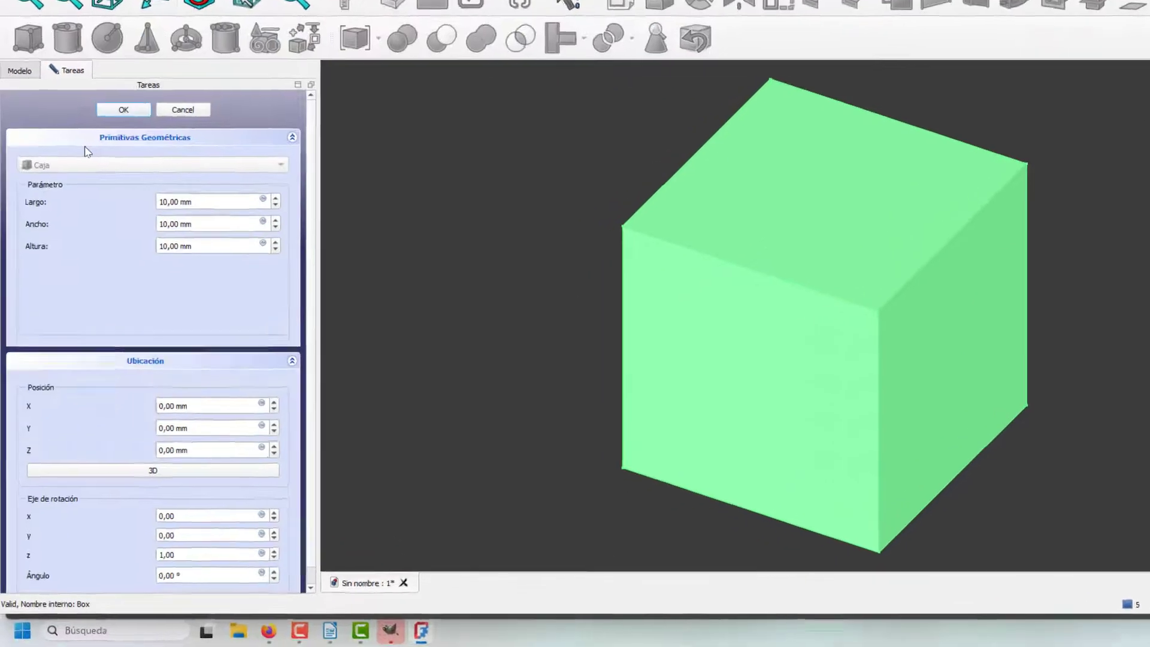
left_click(140, 261)
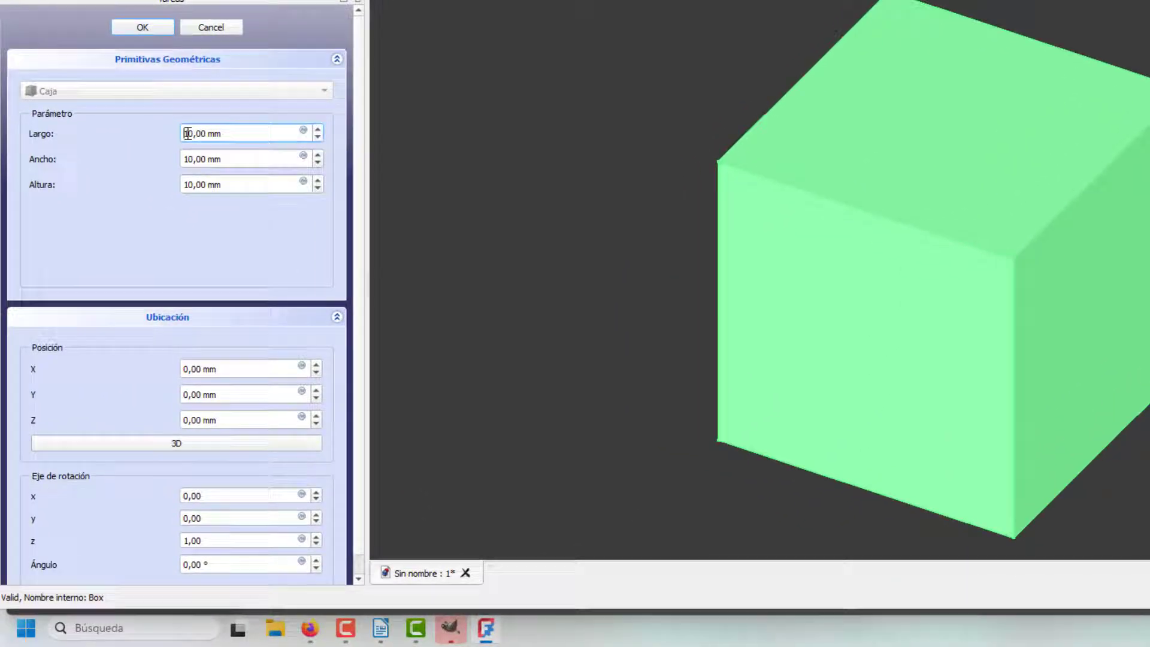
double_click(187, 133)
type("70")
double_click(184, 159)
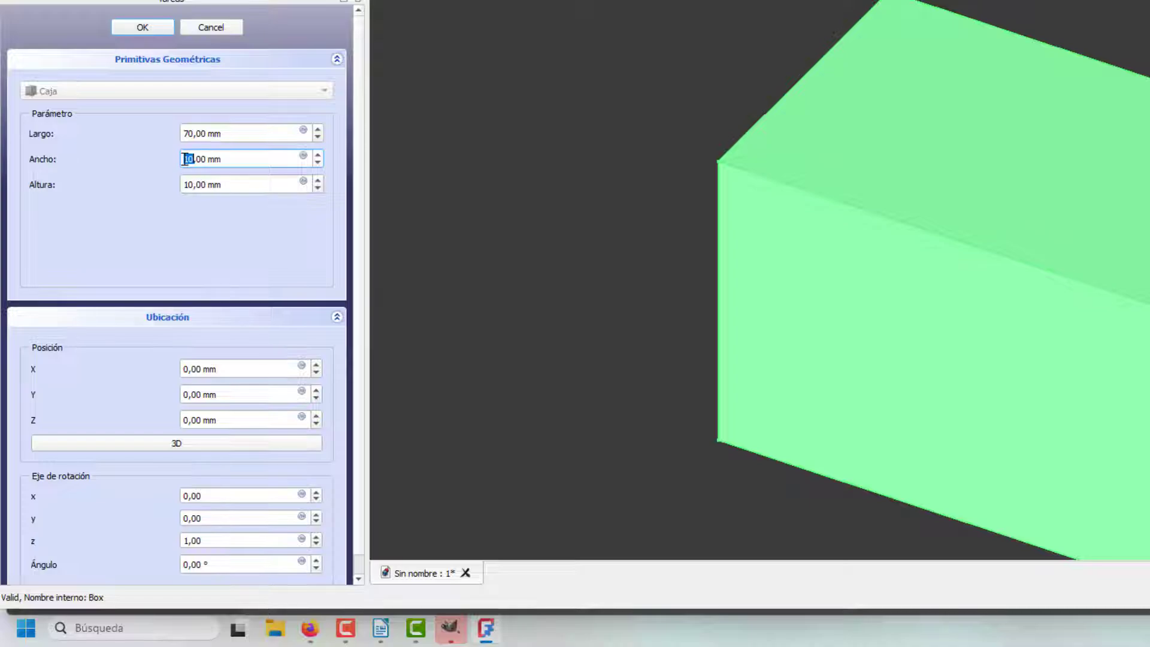
double_click(186, 184)
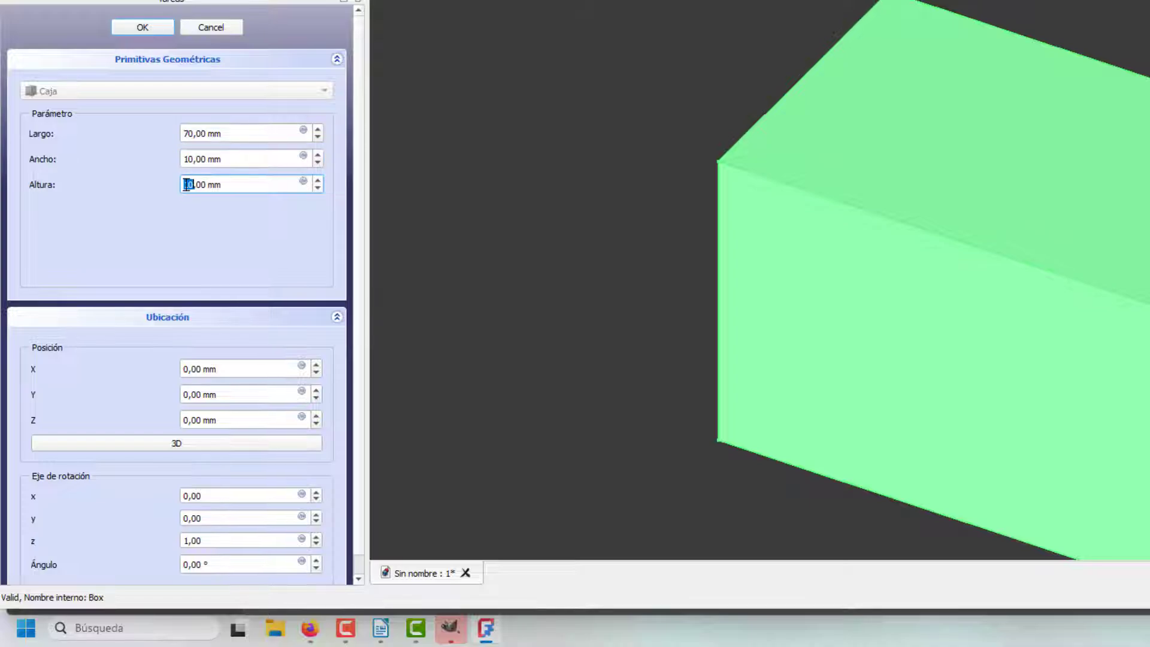
type("3")
left_click(163, 27)
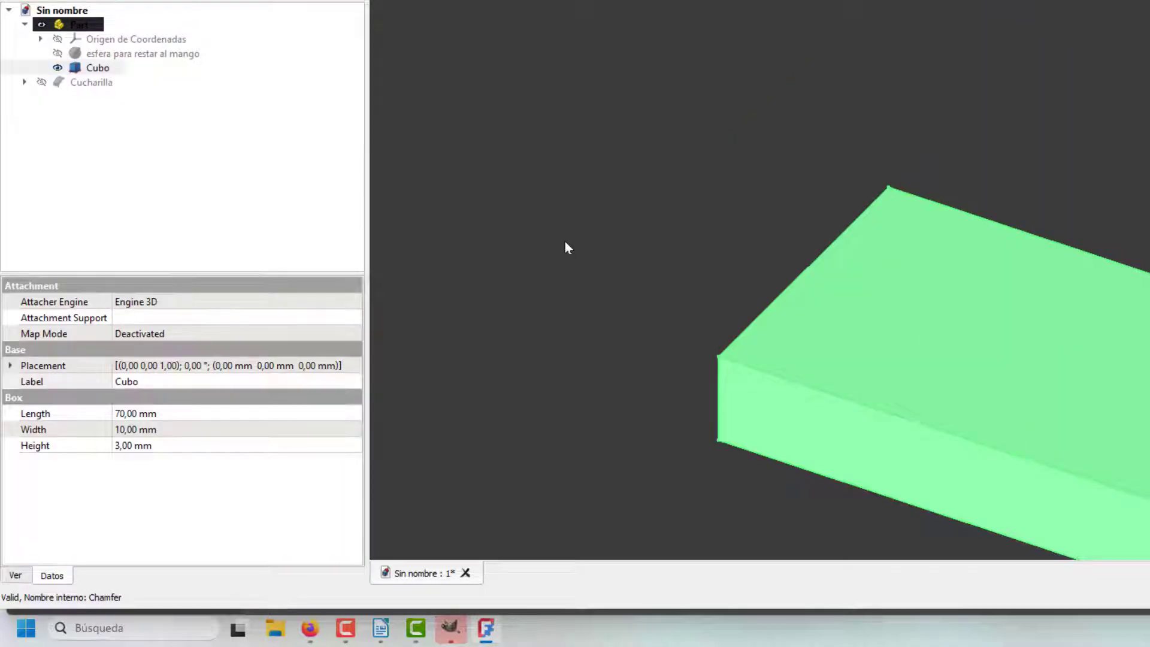
Show the "esfera para restar al mango" half sphere alongside the box and switch to the top view
scroll(566, 241, "down", 3)
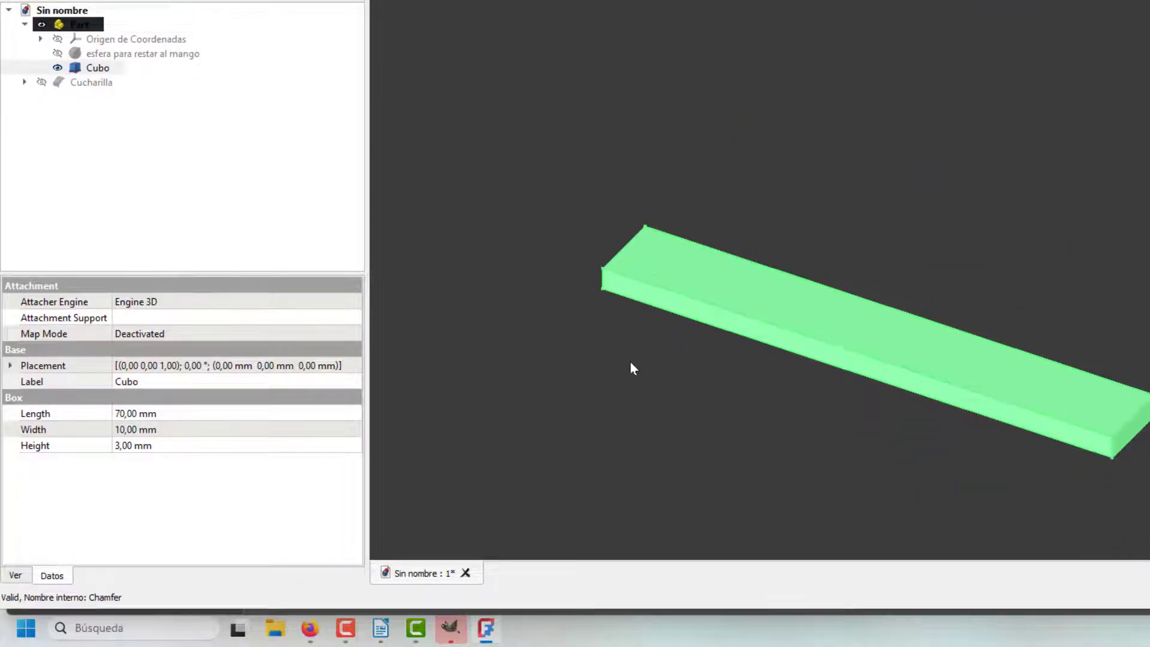
scroll(631, 363, "up", 3)
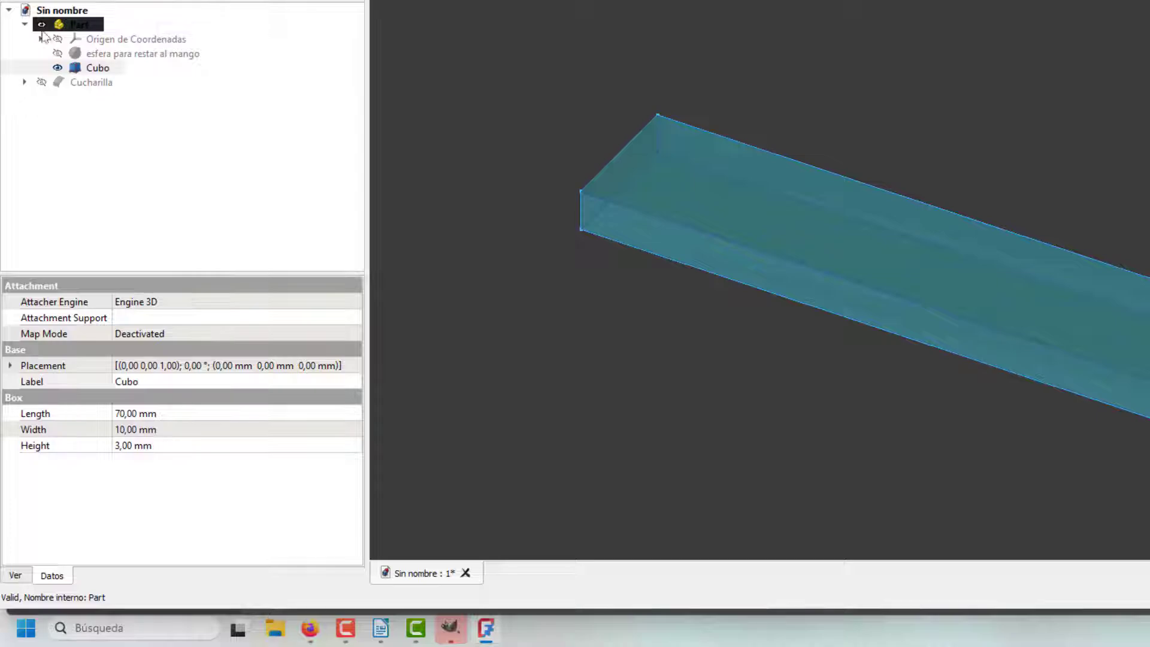
left_click(58, 54)
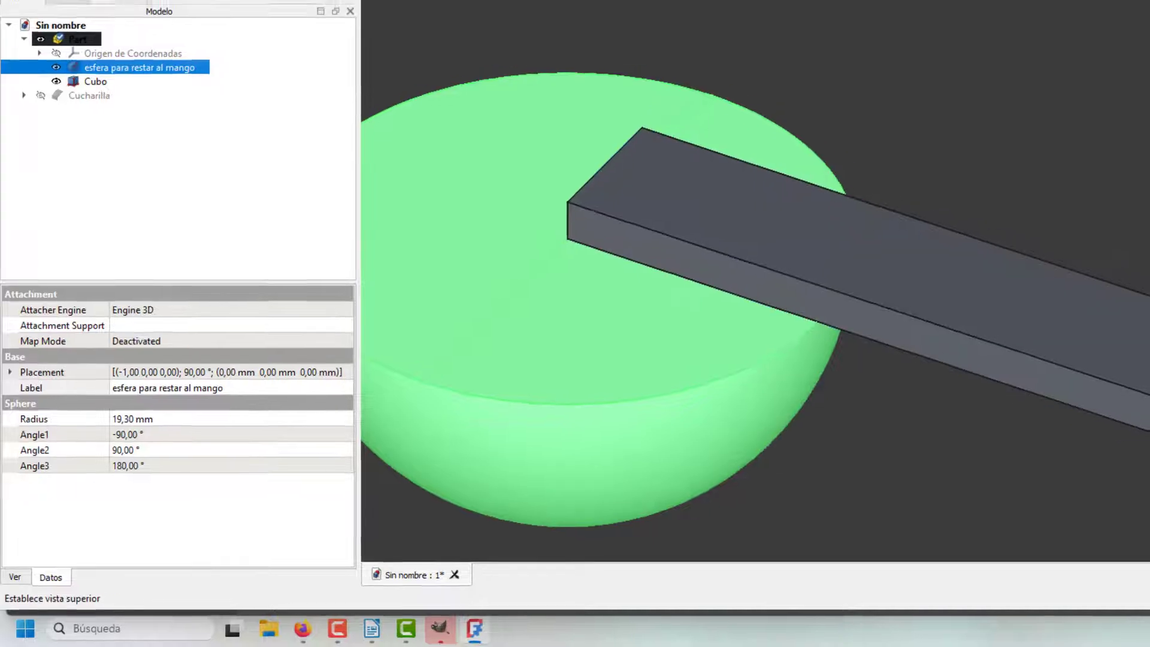
left_click(117, 52)
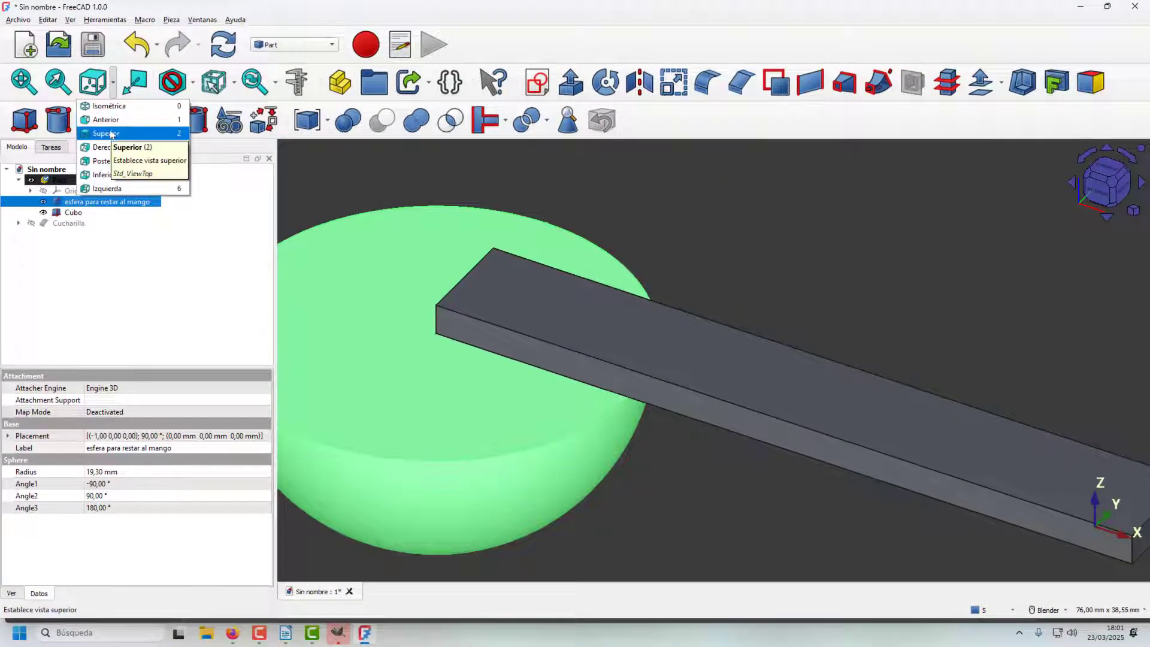
left_click(112, 133)
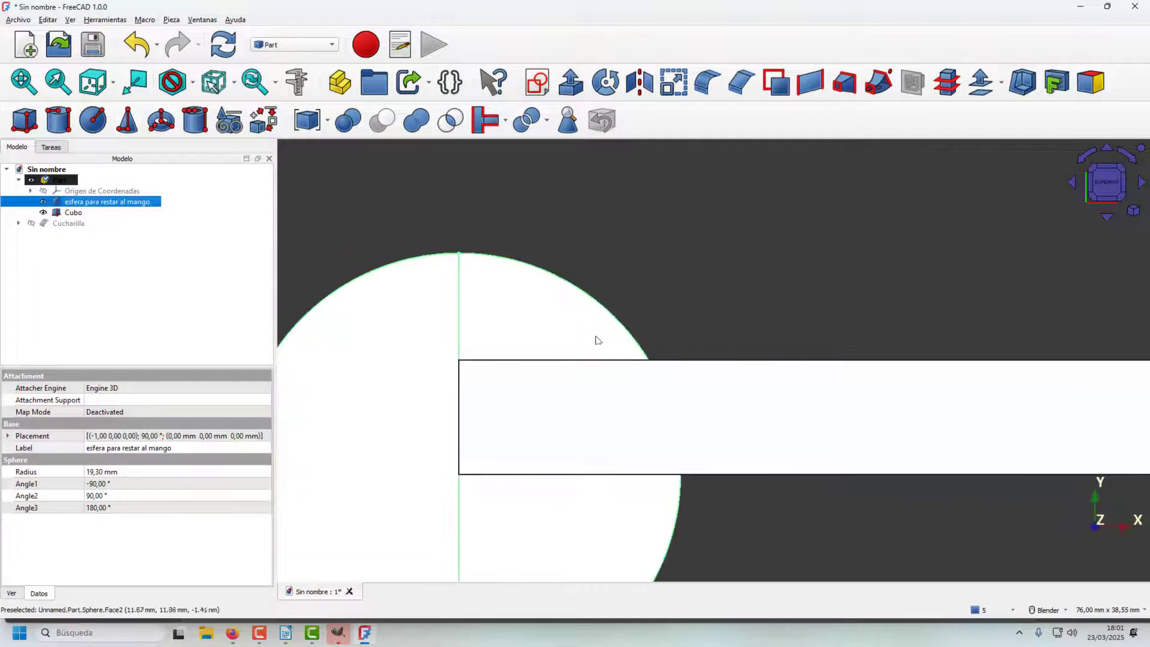
scroll(595, 339, "down", 2)
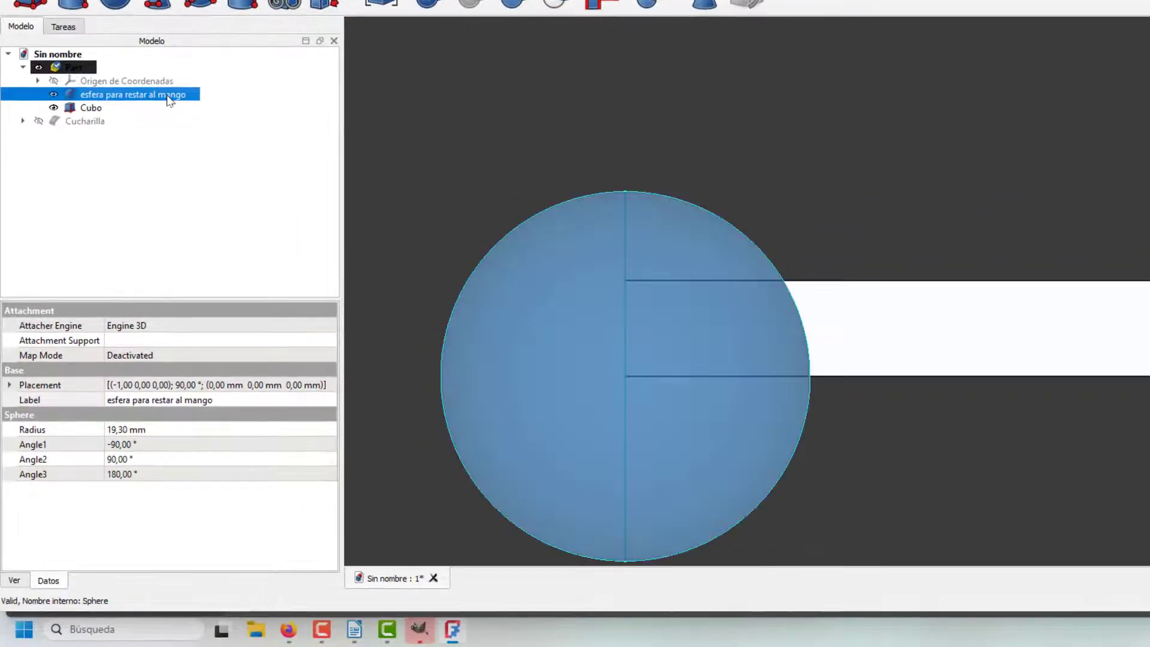
Open the placement of the handle box and set its Y translation to -5 mm
left_click(324, 389)
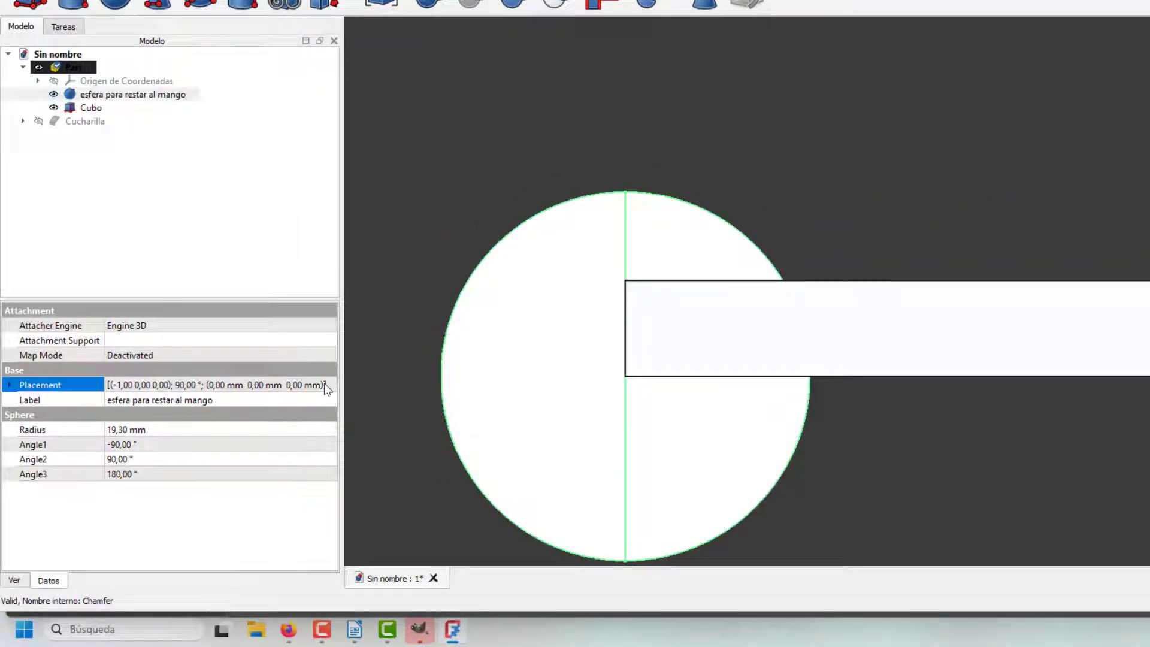
left_click(150, 132)
left_click(90, 107)
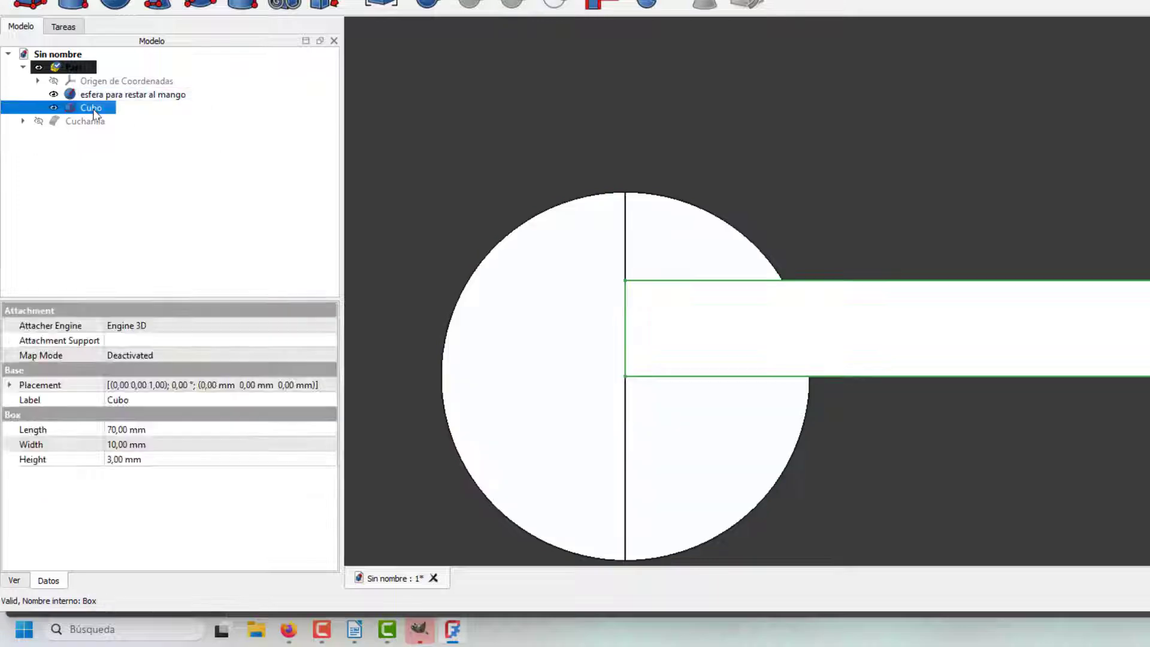
left_click(330, 391)
left_click(329, 388)
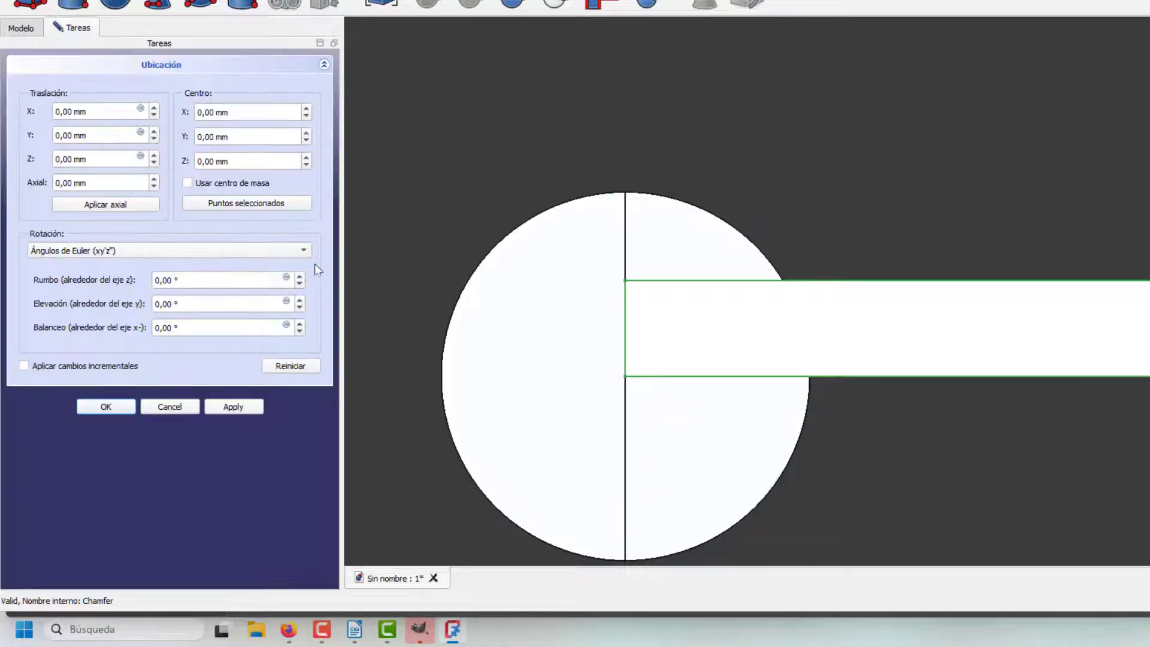
left_click(154, 138)
left_click(154, 138)
left_click(154, 138)
left_click(154, 138)
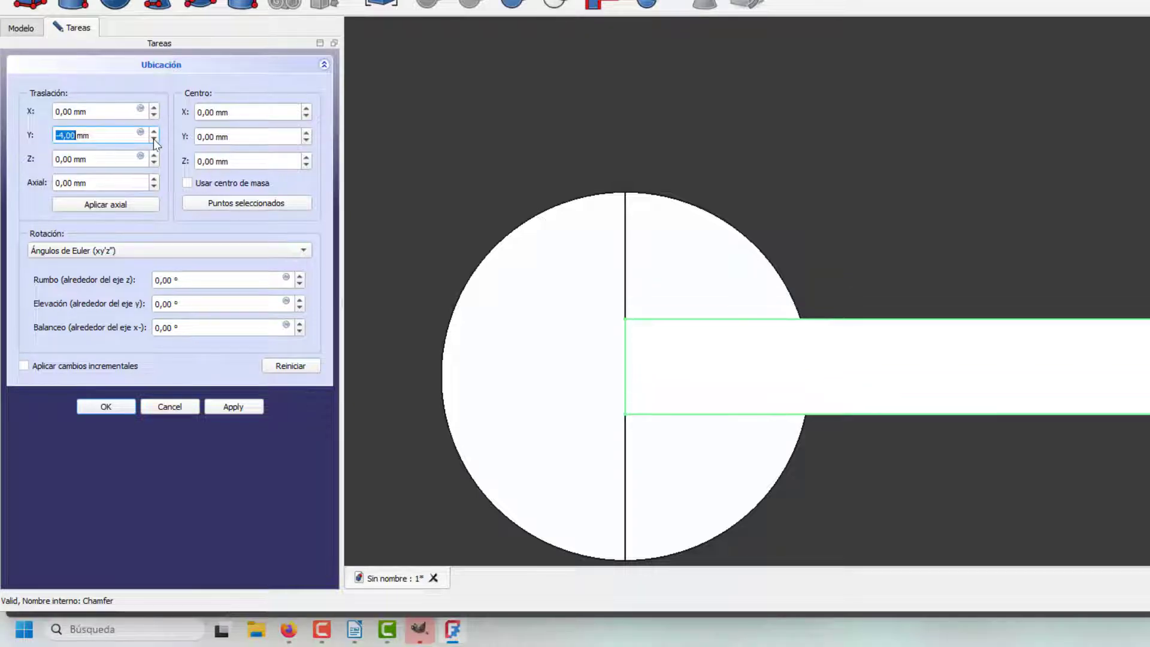
left_click(154, 138)
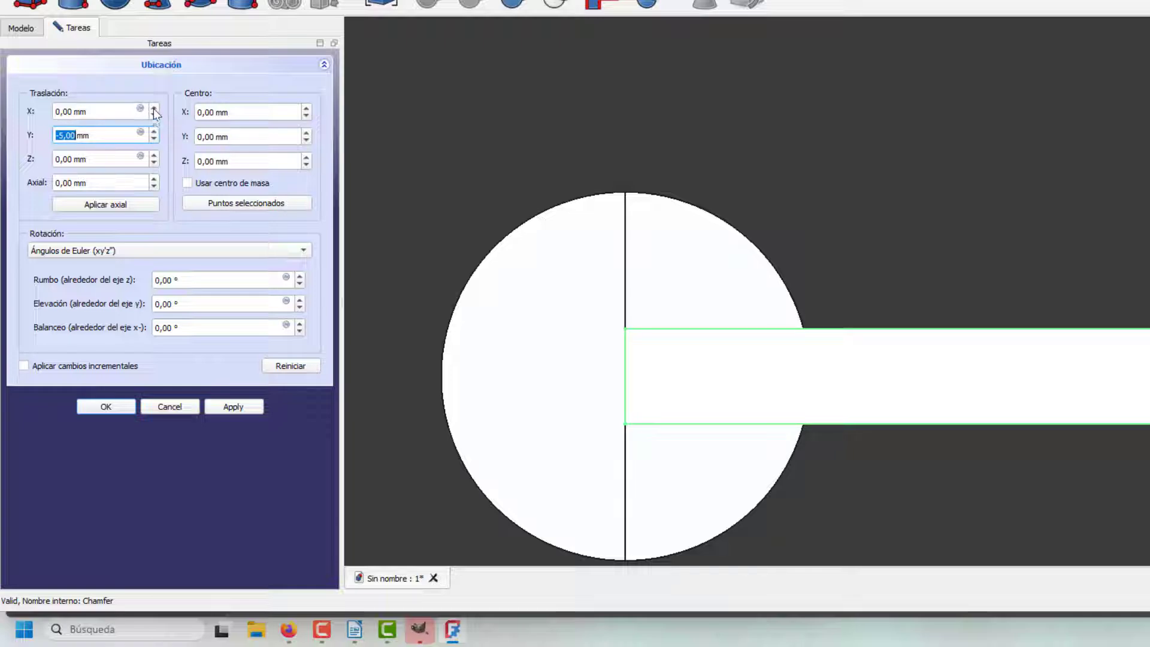
Set the handle box's X translation to 18 mm and accept the placement
left_click(154, 110)
left_click(154, 109)
left_click(154, 110)
left_click(154, 110)
left_click(154, 110)
left_click(154, 110)
left_click(154, 109)
left_click(154, 110)
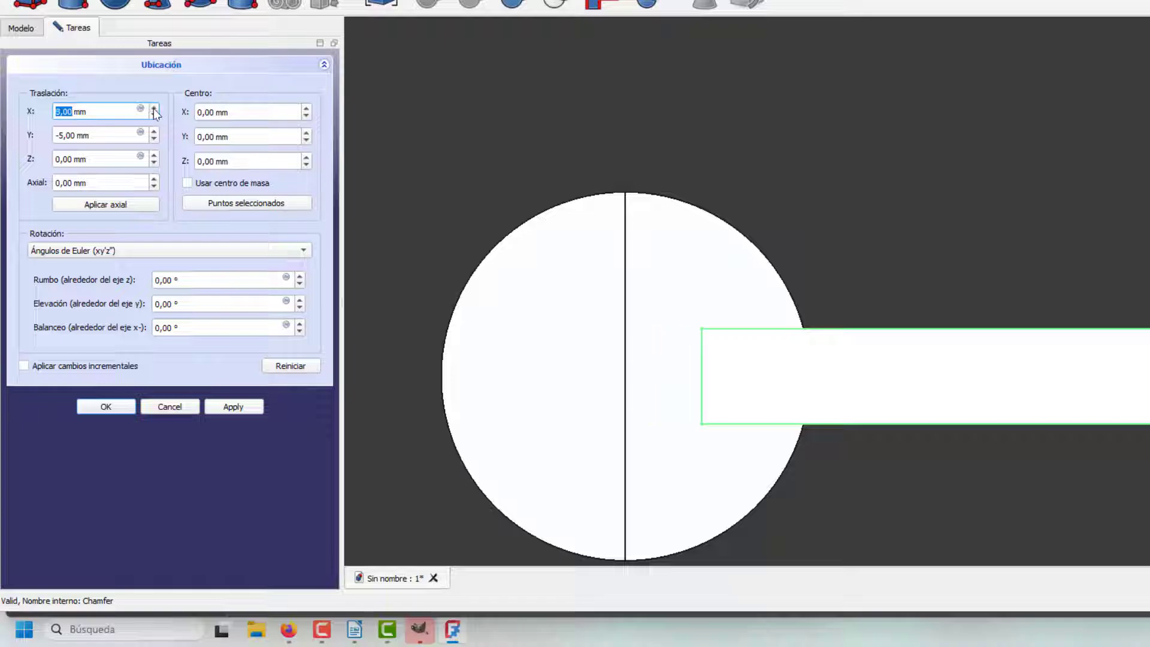
left_click(154, 109)
left_click(154, 110)
left_click(154, 109)
left_click(154, 110)
left_click(154, 110)
left_click(154, 110)
left_click(154, 109)
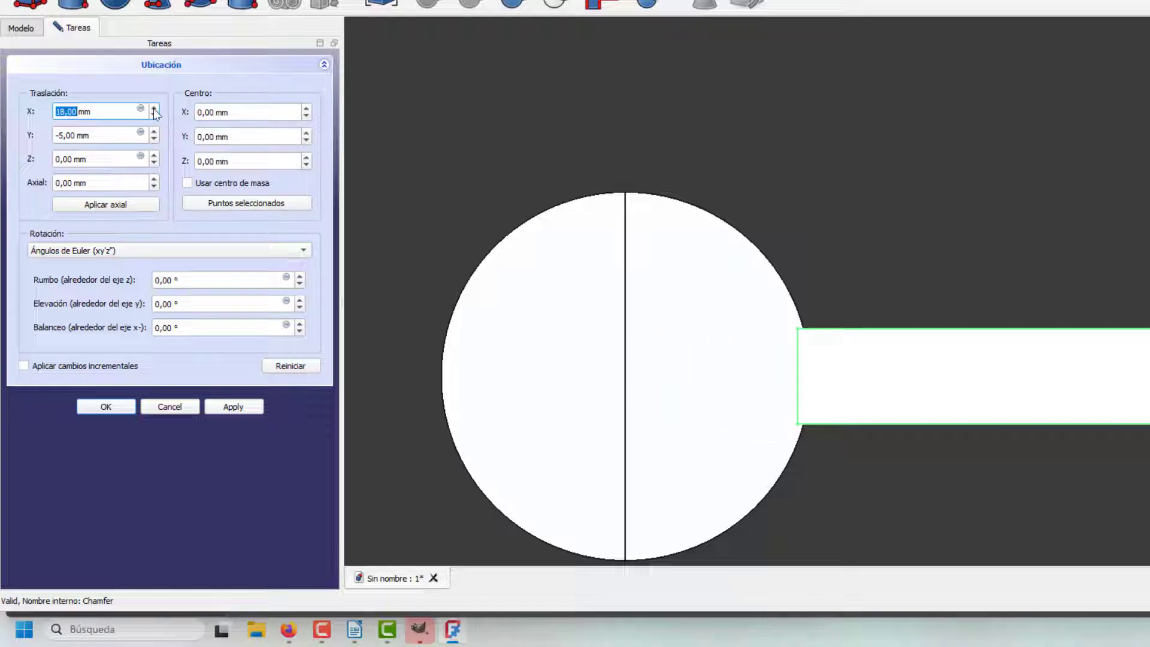
left_click(154, 109)
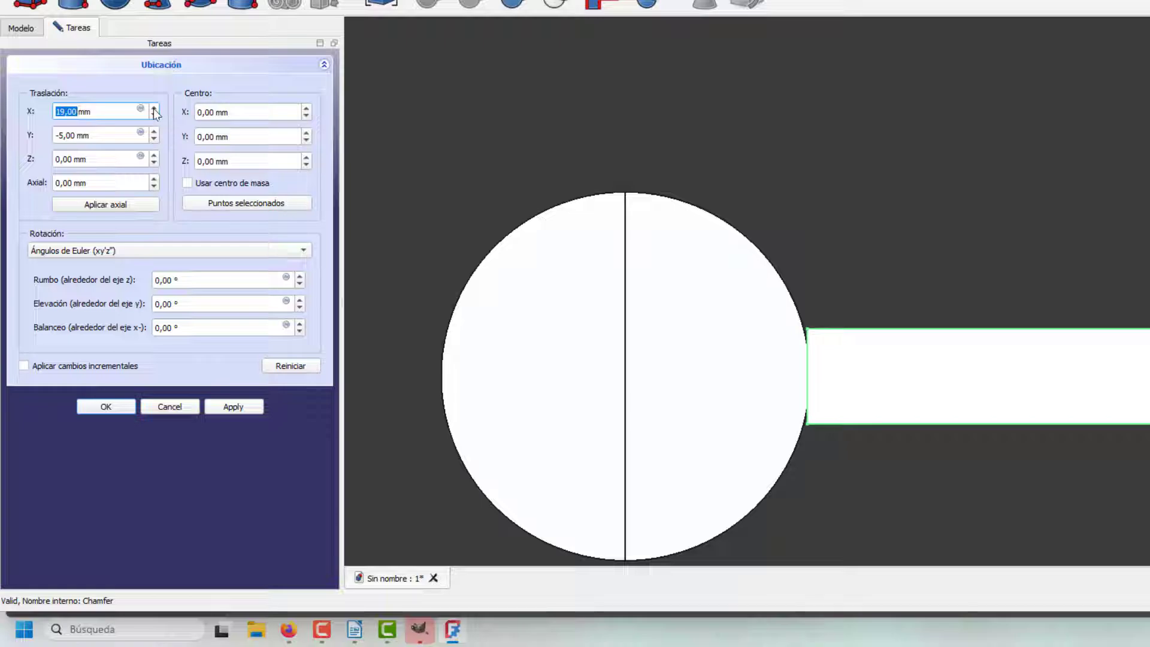
left_click(154, 115)
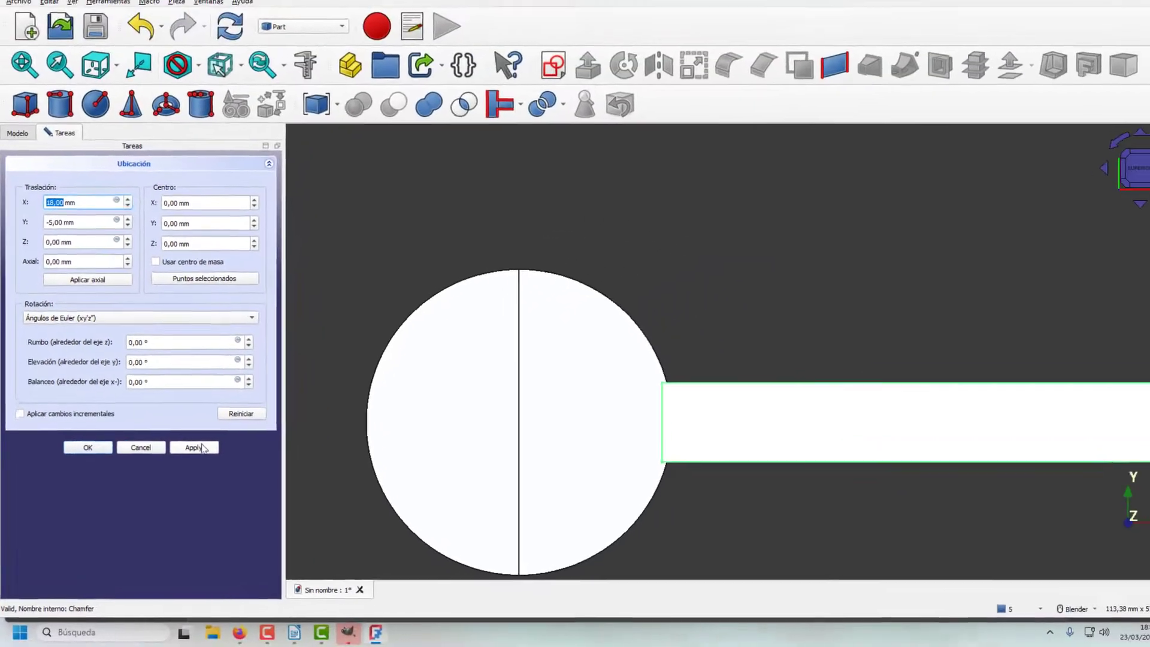
left_click(244, 408)
left_click(101, 453)
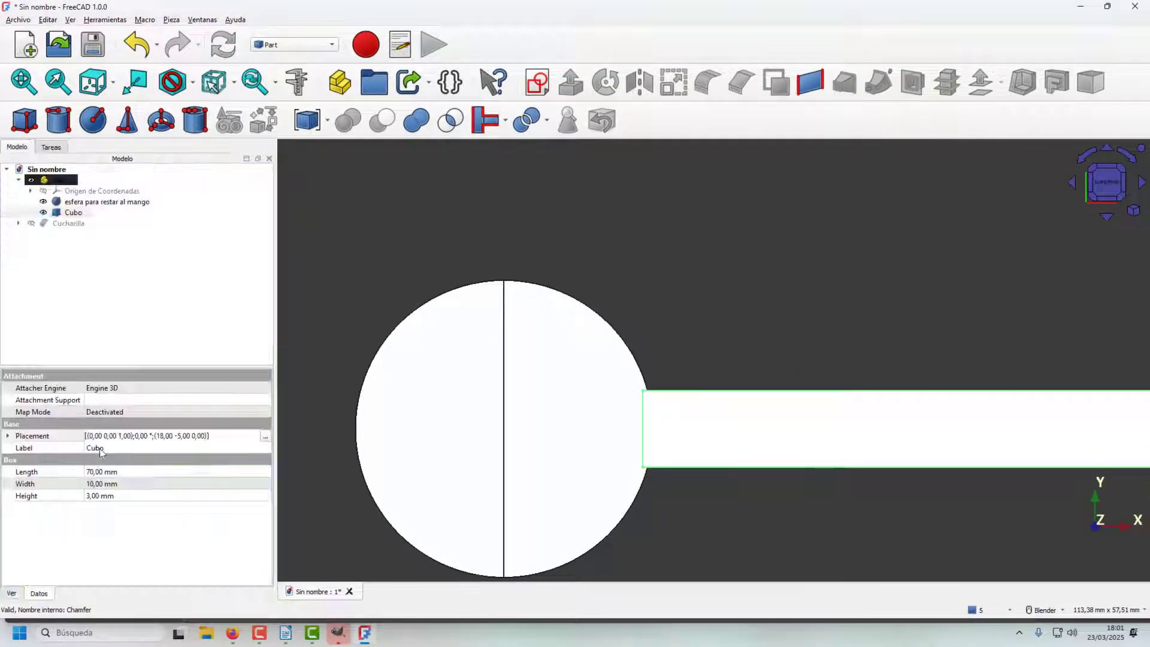
Edit the handle box, setting its height to 2 mm and its Z position to -2 mm
scroll(768, 532, "up", 2)
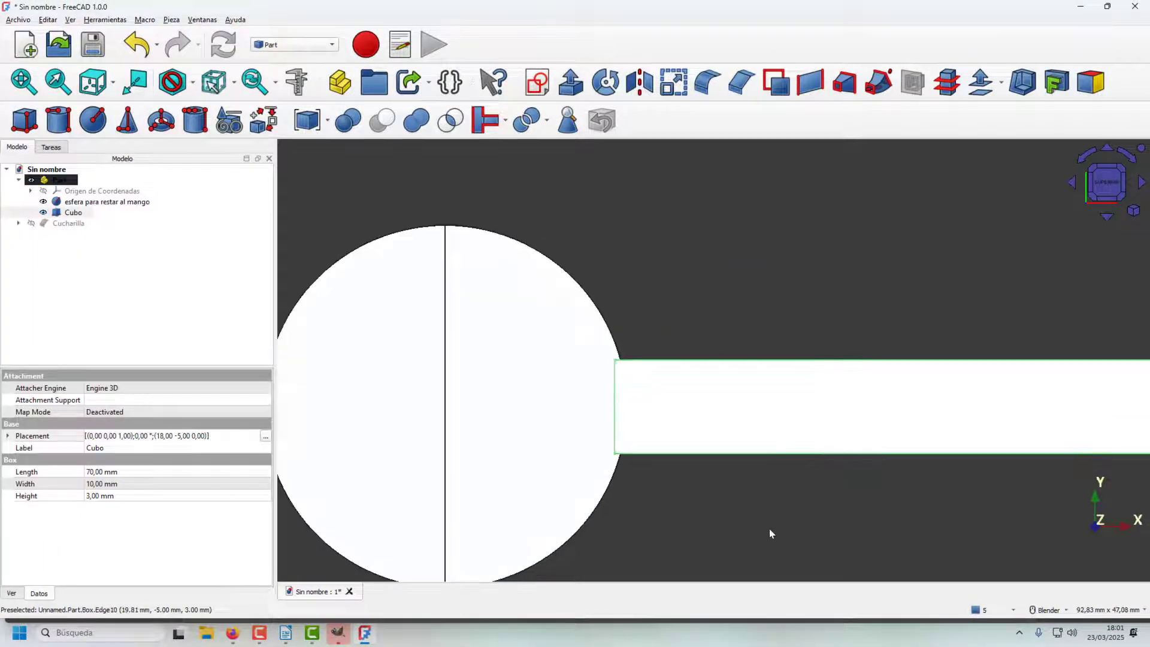
middle_click_drag(767, 531, 734, 410)
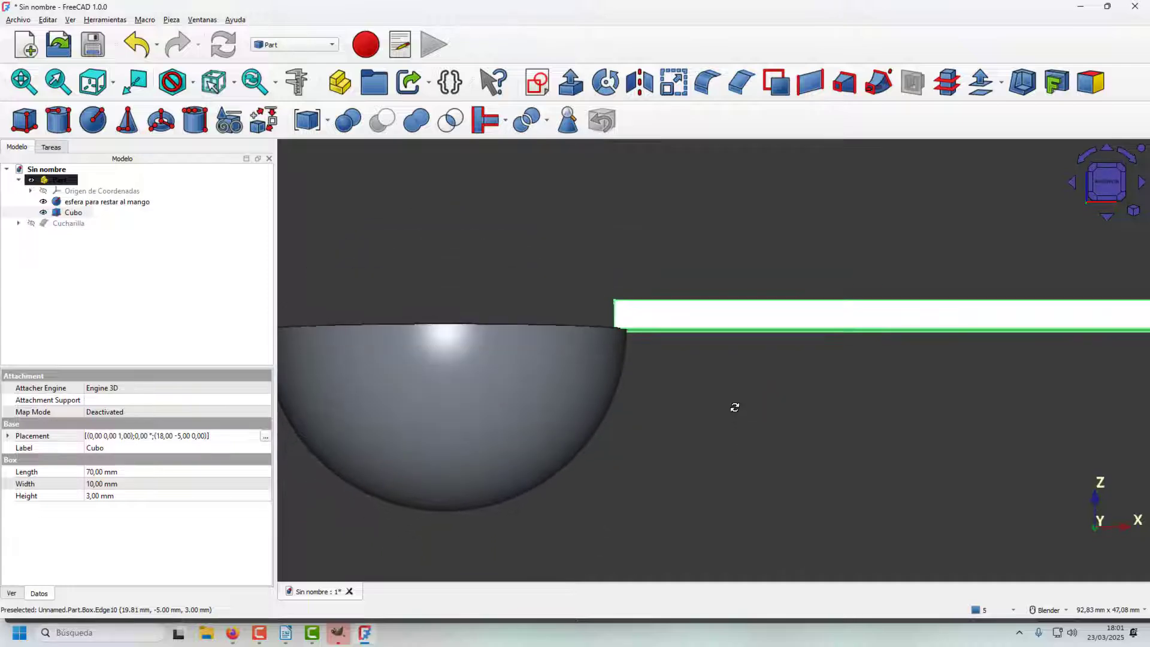
double_click(76, 213)
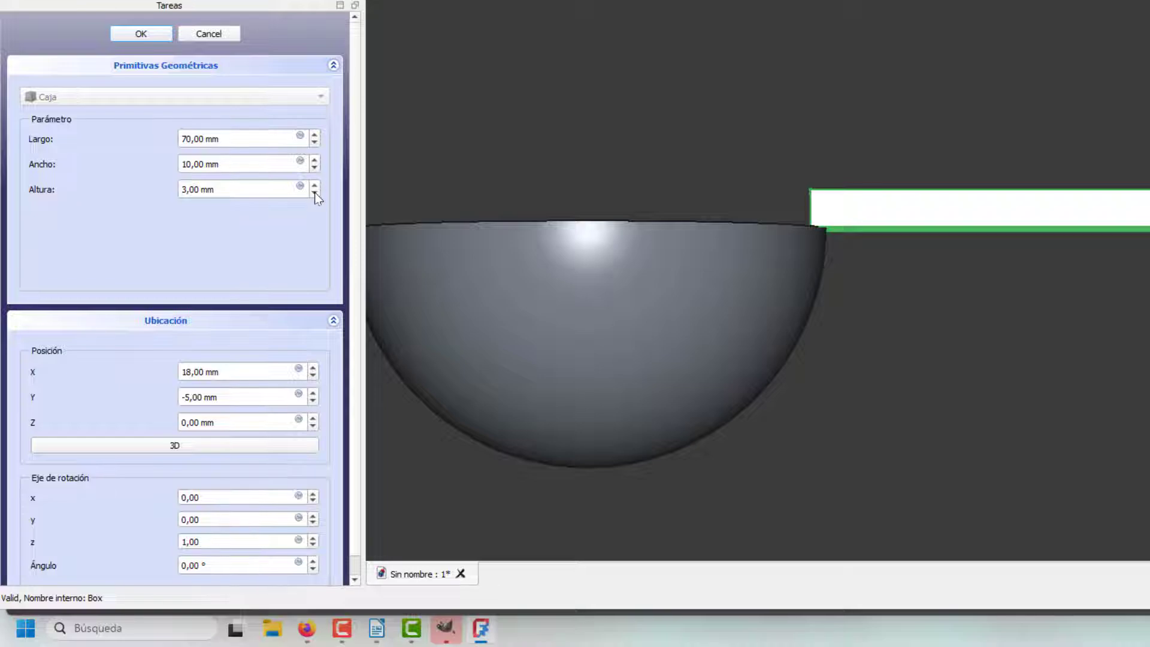
left_click(314, 192)
left_click(314, 192)
left_click(315, 186)
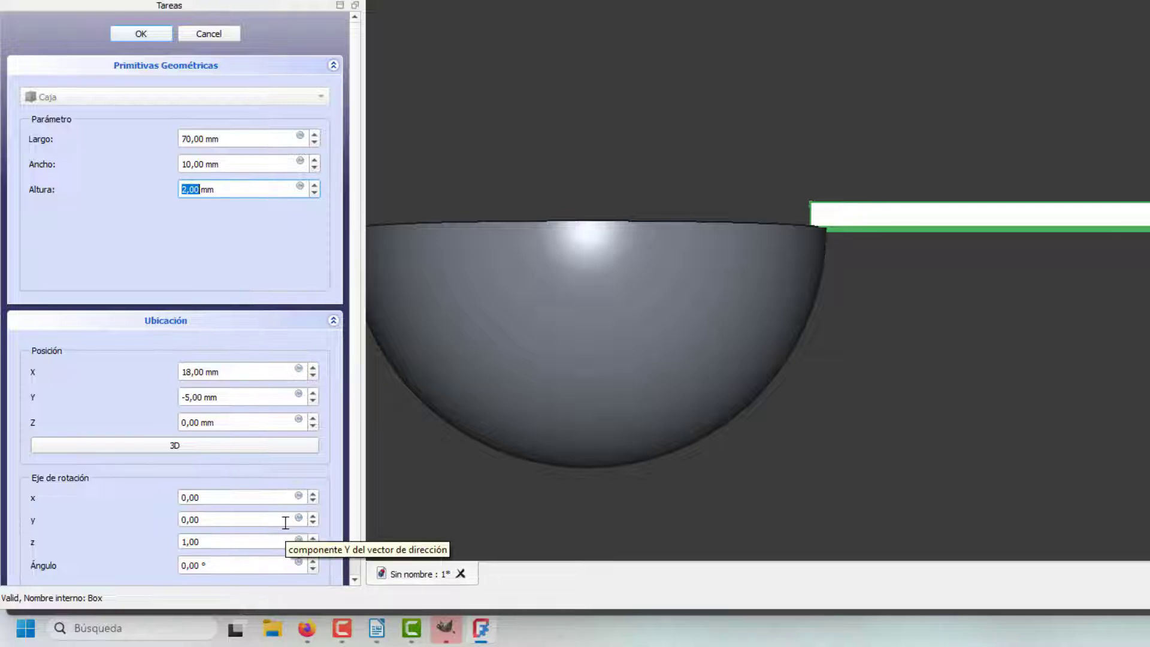
left_click(313, 426)
left_click(313, 426)
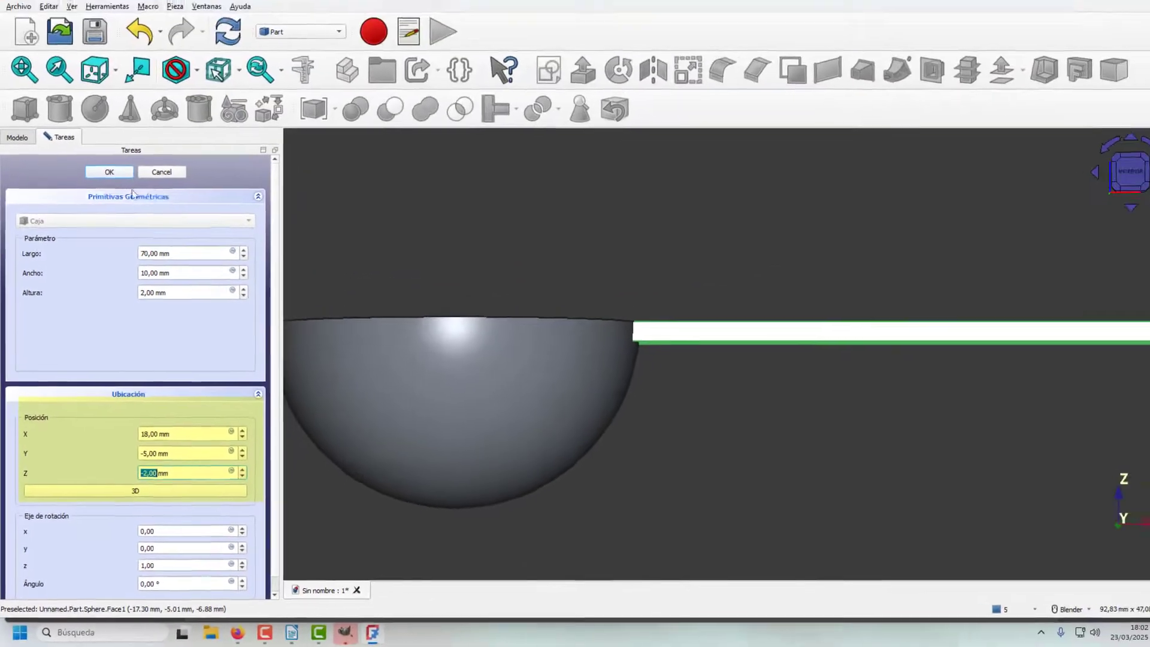
key("Return")
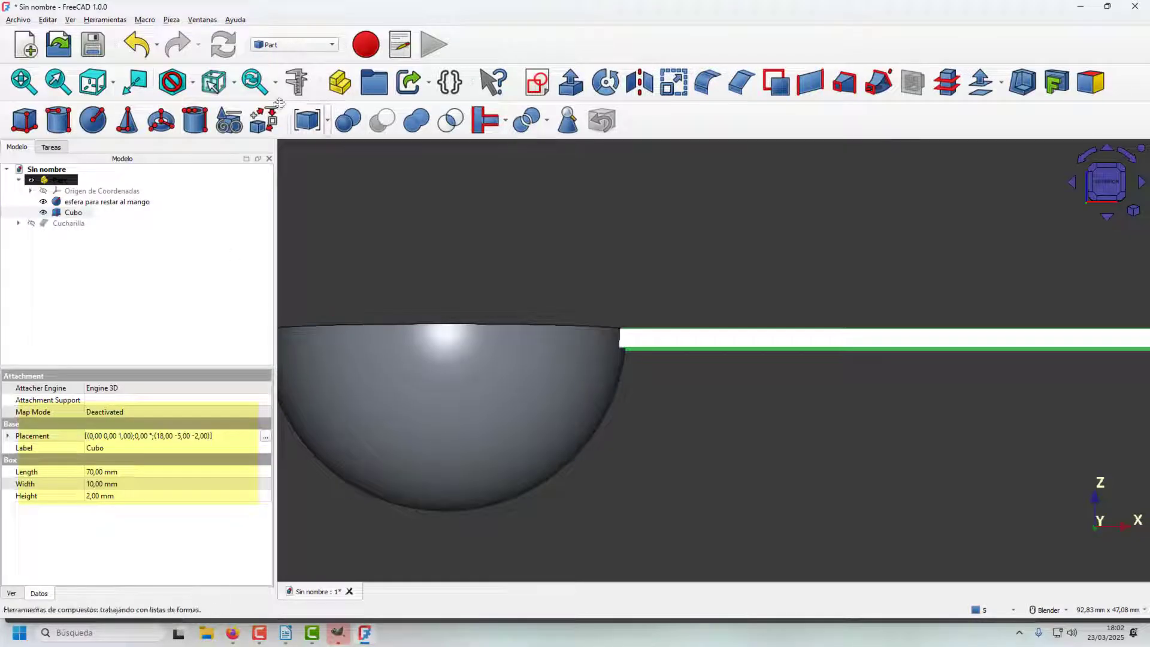
Switch to the isometric view and change the handle box's label to Mango
left_click(115, 83)
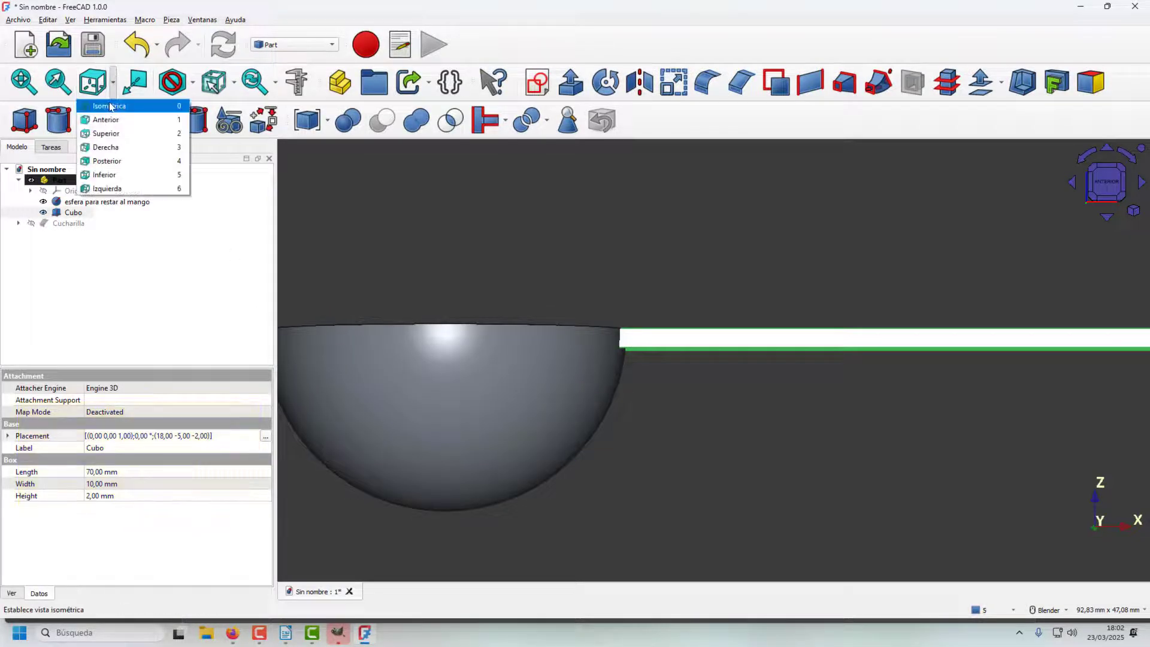
left_click(110, 106)
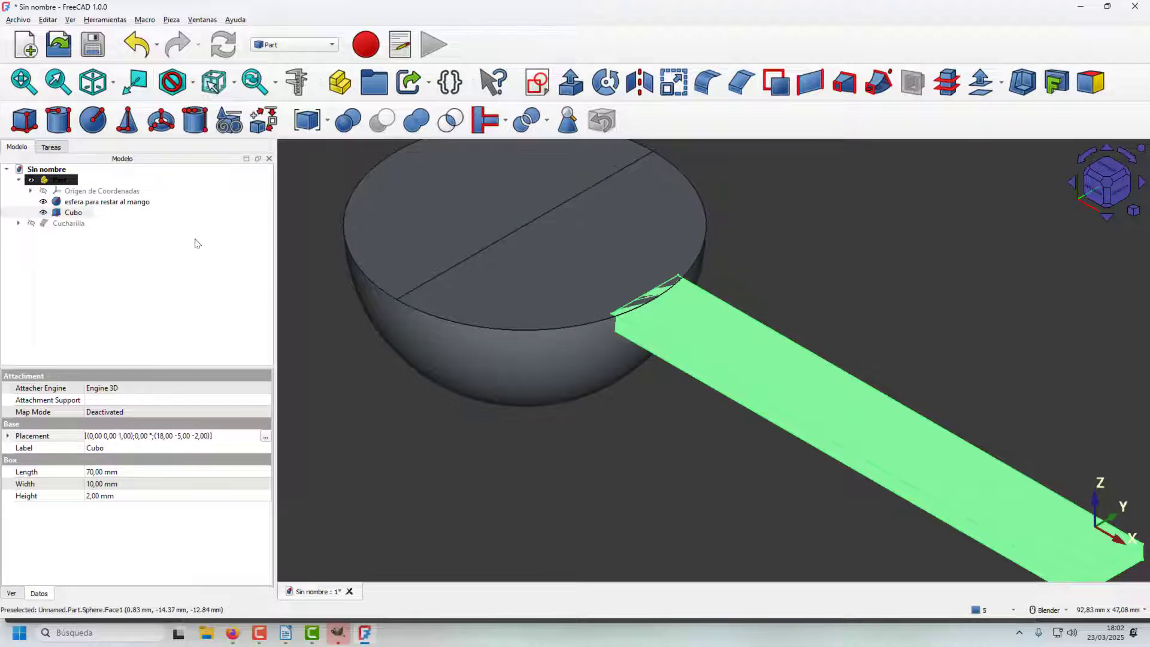
left_click(134, 205)
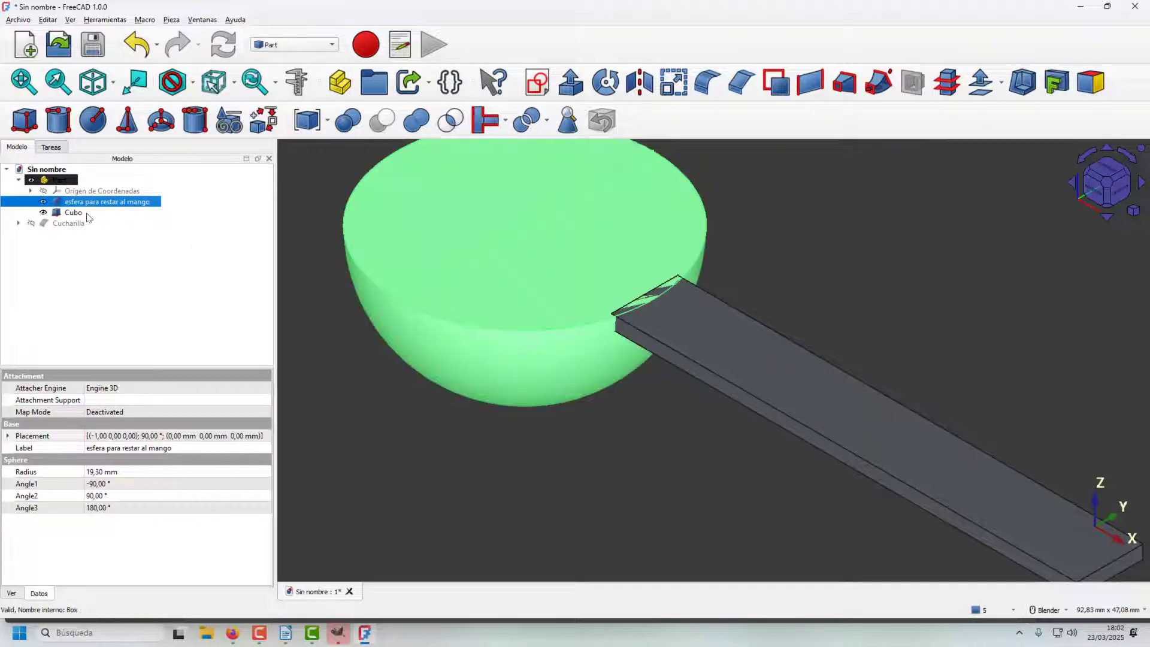
left_click(87, 216)
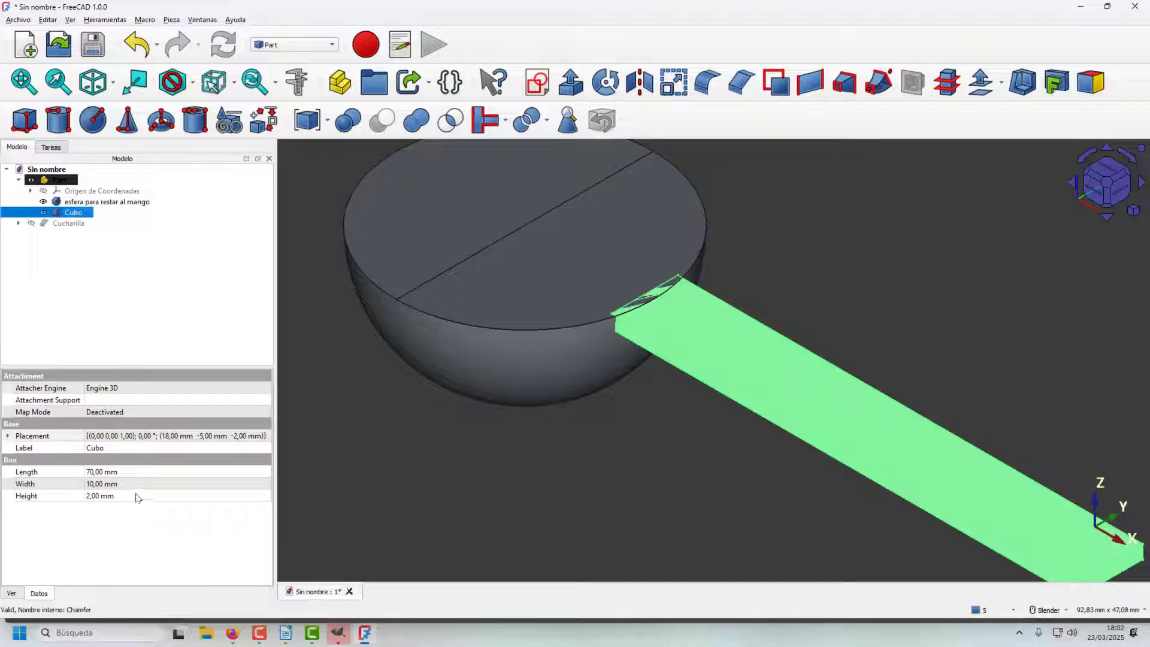
left_click(100, 451)
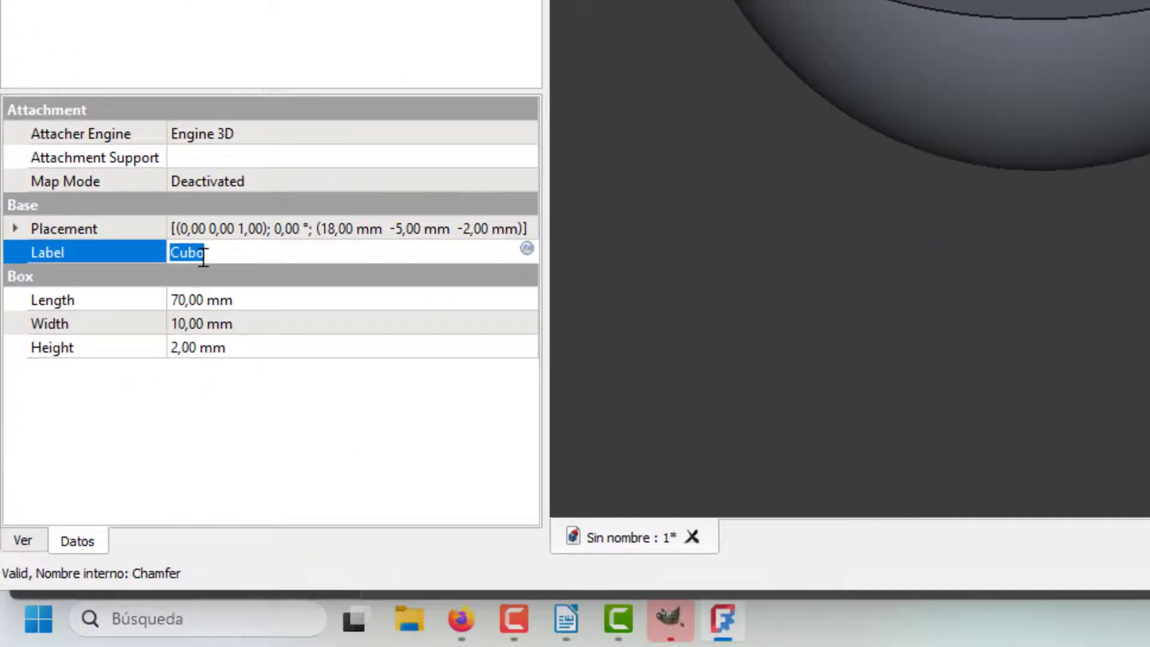
type("Mango")
key("Return")
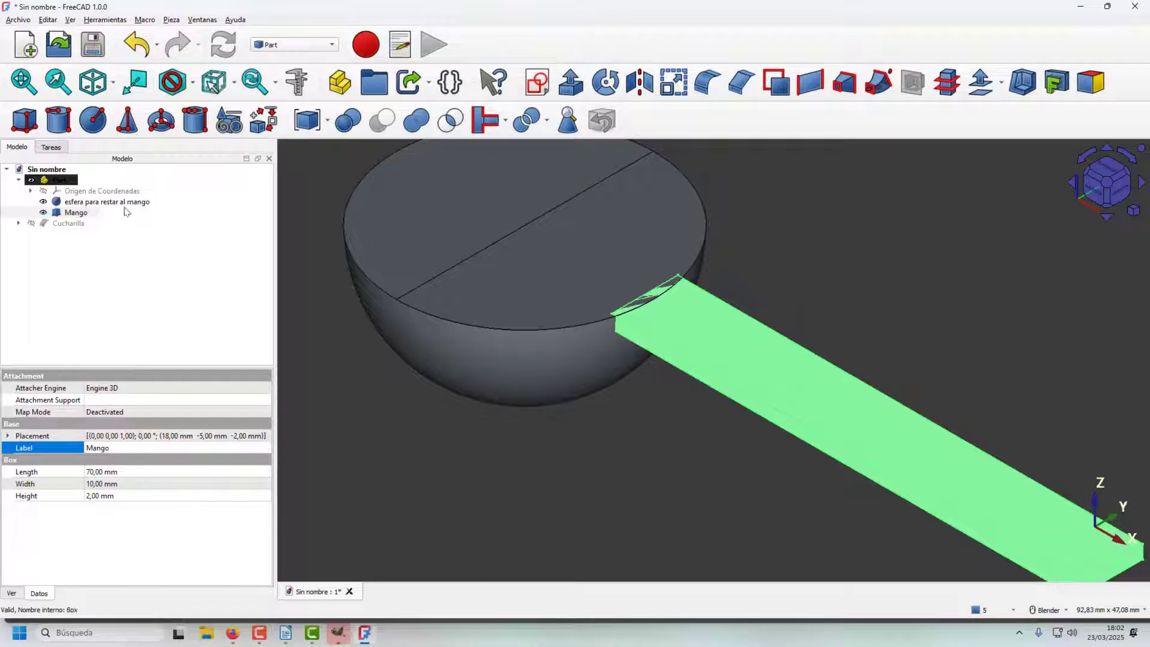
Cut the "esfera para restar al mango" half sphere out of the Mango box
left_click(63, 213)
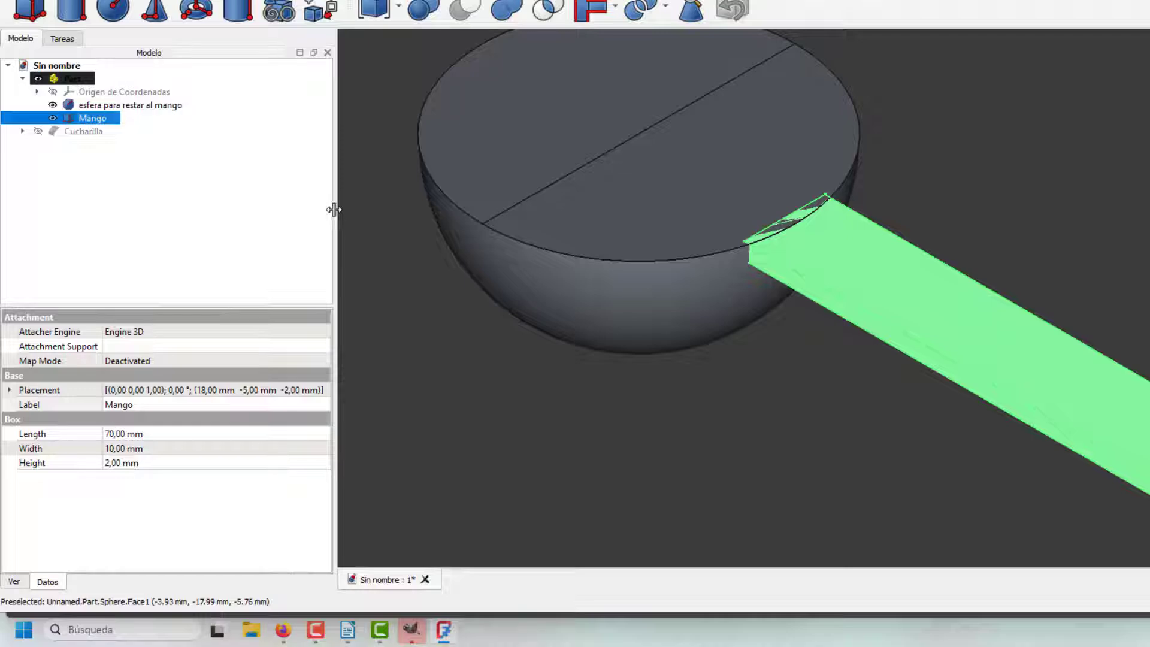
left_click(100, 120)
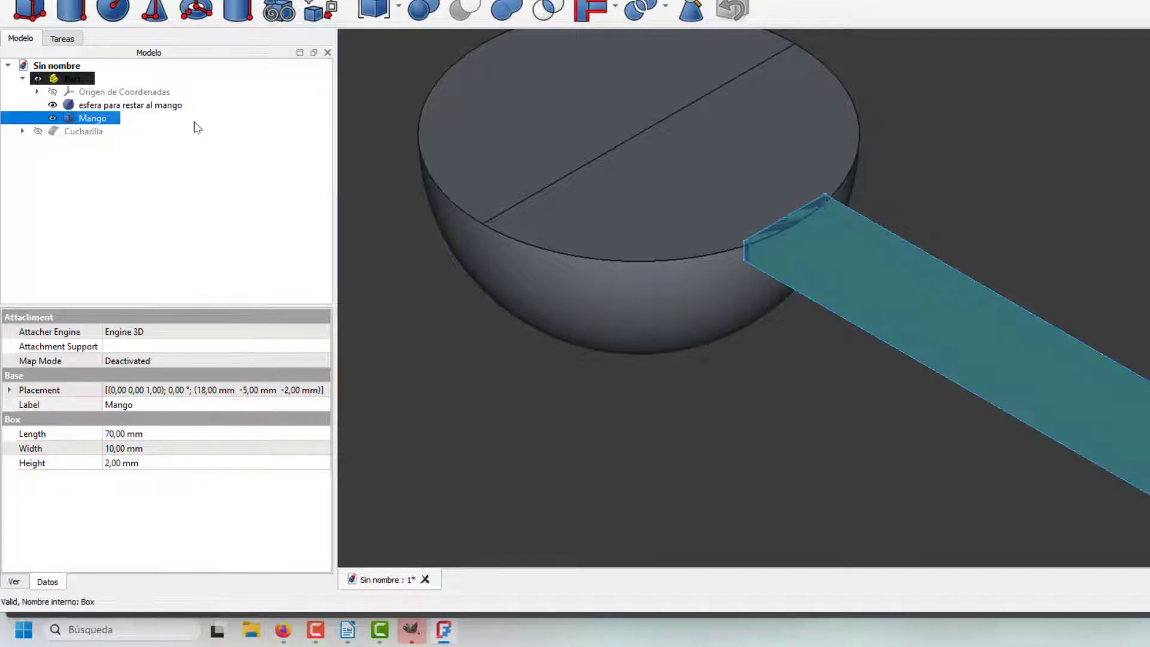
left_click(171, 106, "ctrl")
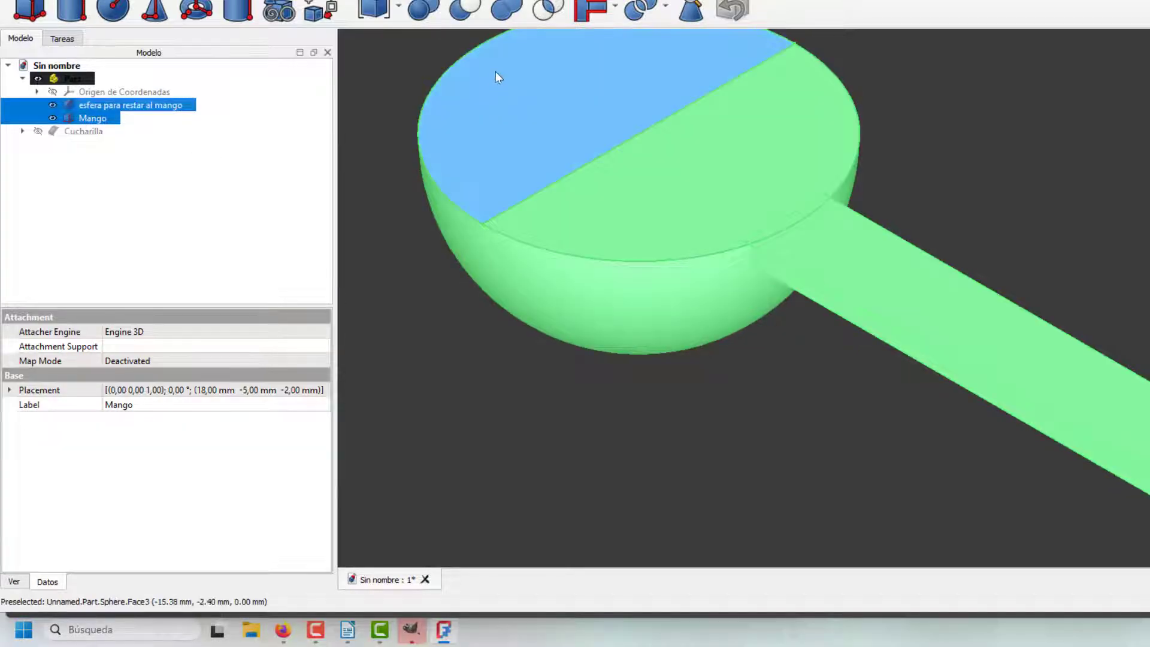
left_click(459, 11)
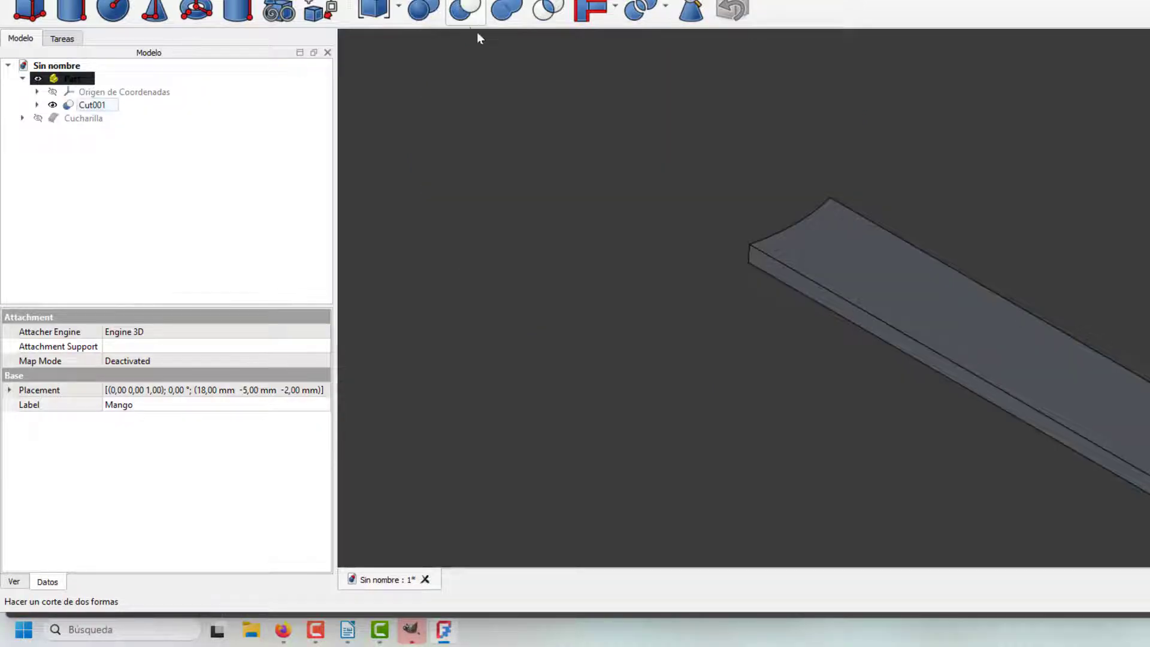
Examine the curved cut at the bowl end of the handle from several angles
scroll(676, 214, "up", 1)
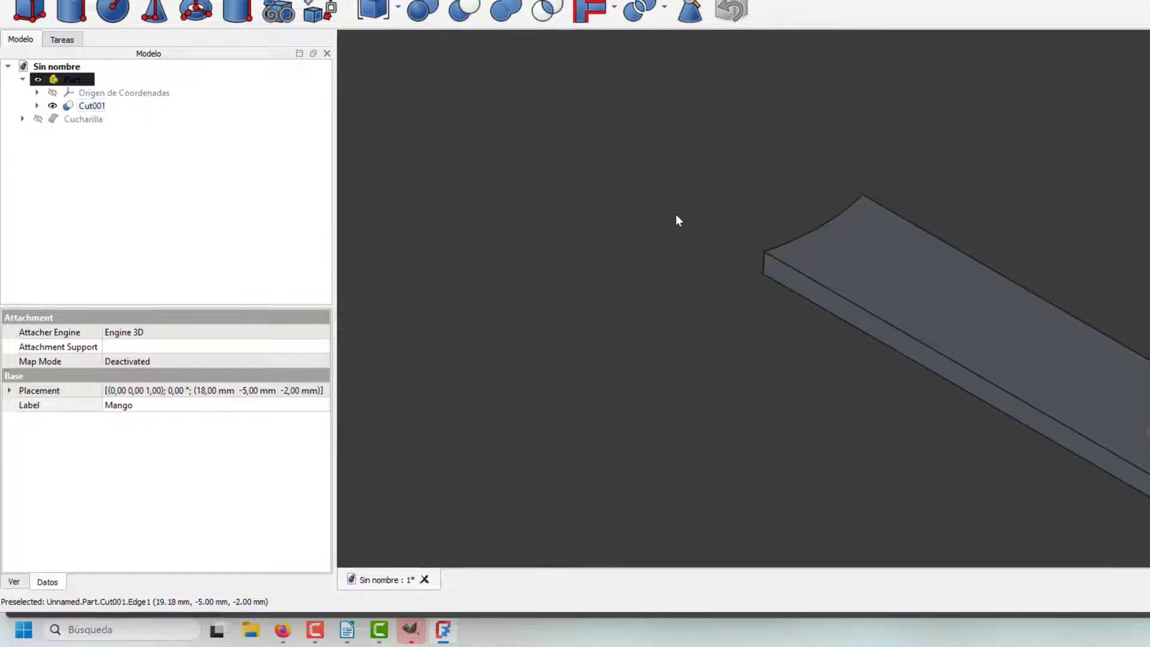
scroll(676, 214, "up", 2)
middle_click_drag(776, 257, 681, 211, "shift")
scroll(681, 213, "up", 1)
scroll(599, 300, "up", 1)
middle_click_drag(601, 300, 644, 340)
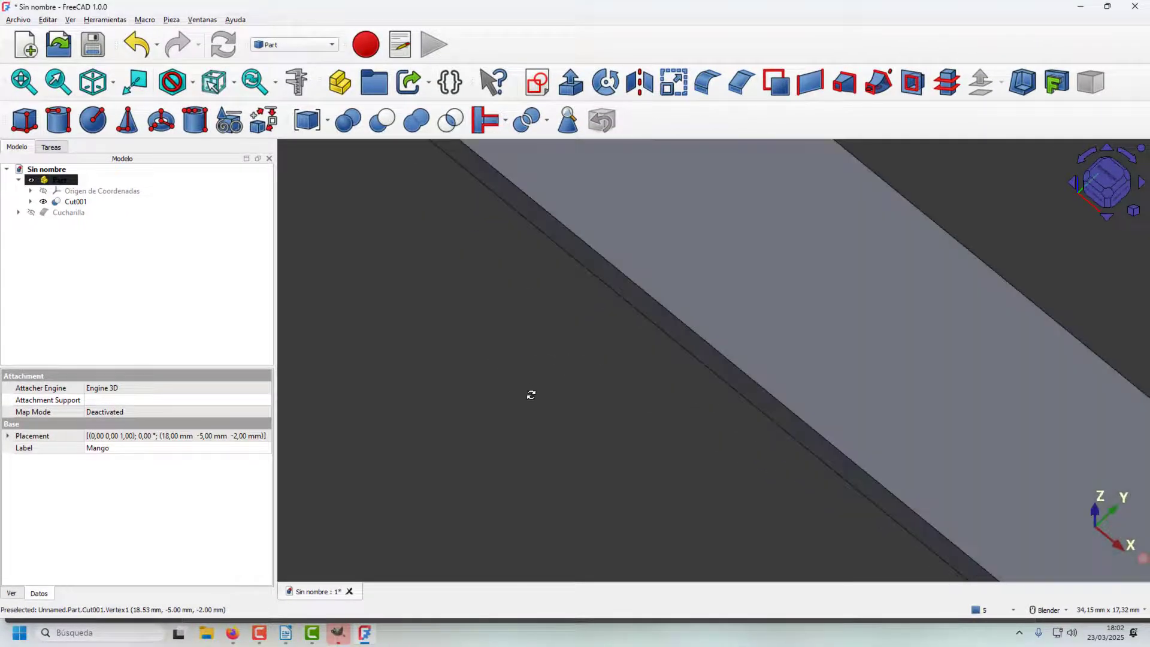
middle_click_drag(531, 394, 474, 338)
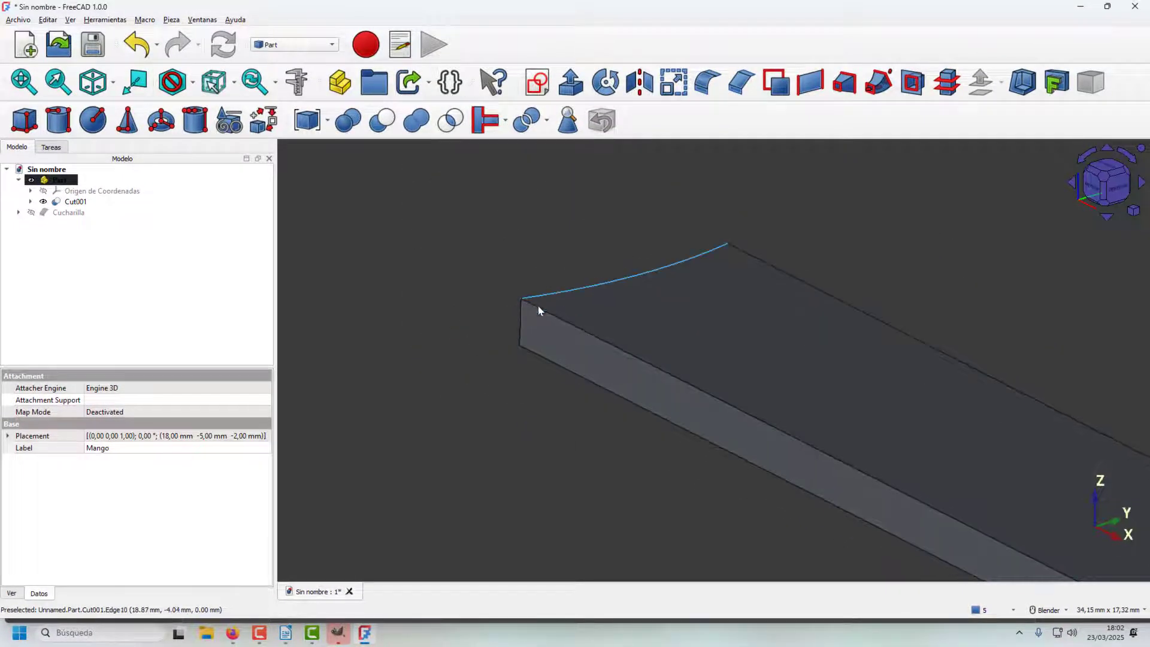
middle_click_drag(583, 413, 742, 460)
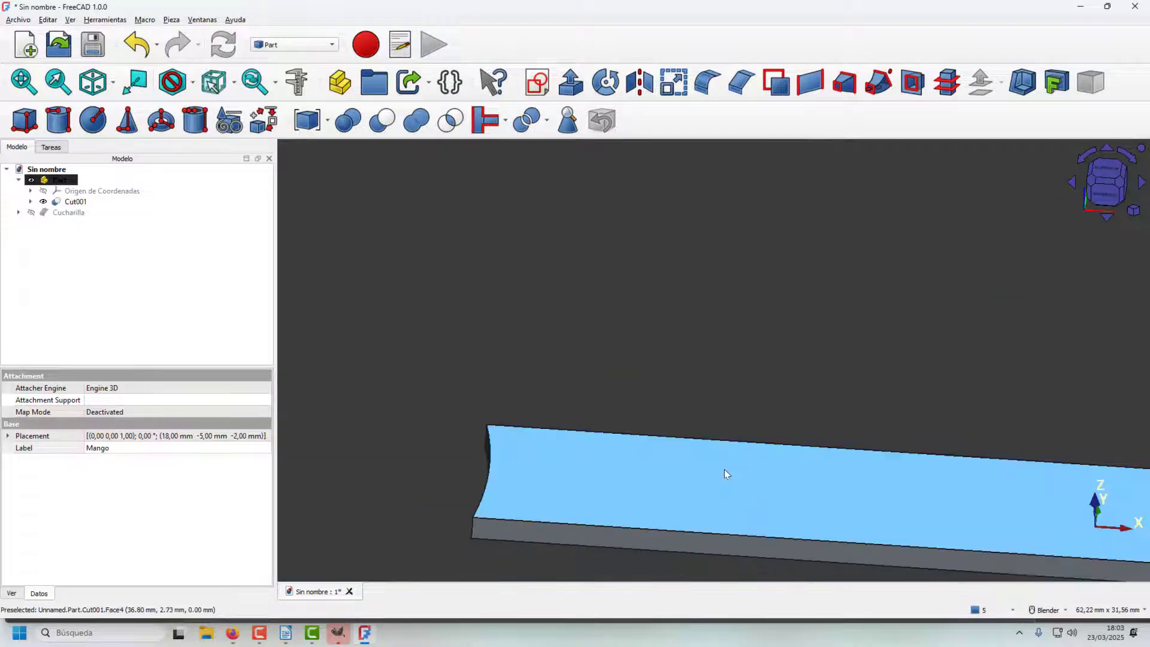
scroll(475, 544, "up", 3)
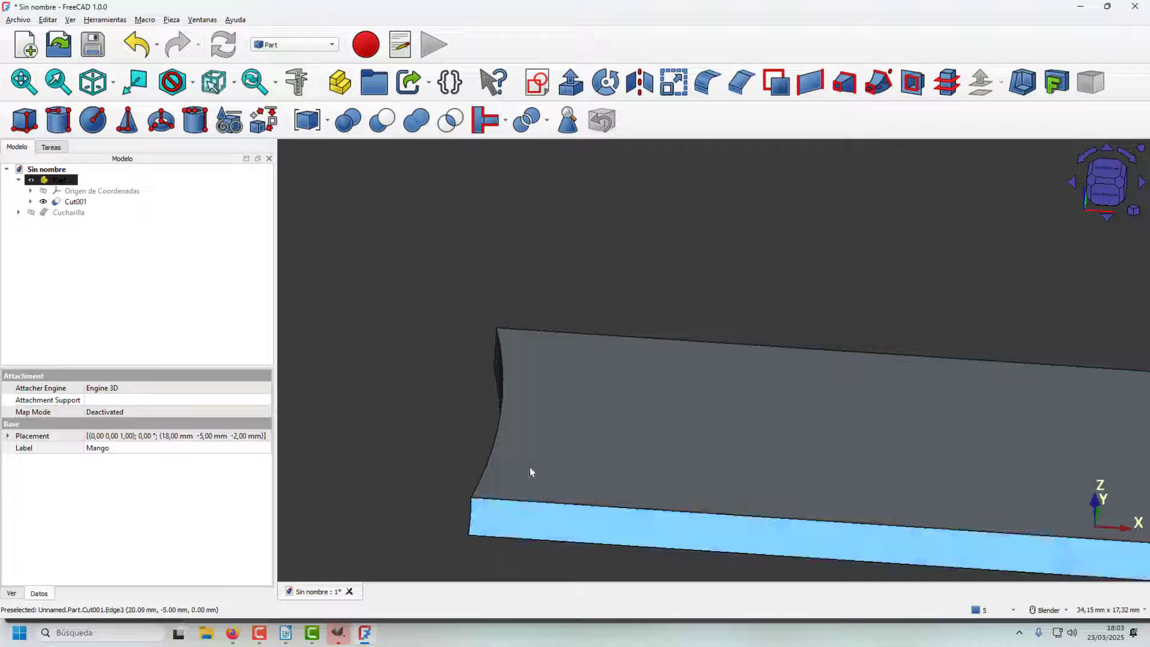
Show the Cucharilla bowl next to the cut handle and view the fit from the top and isometric views
left_click(31, 213)
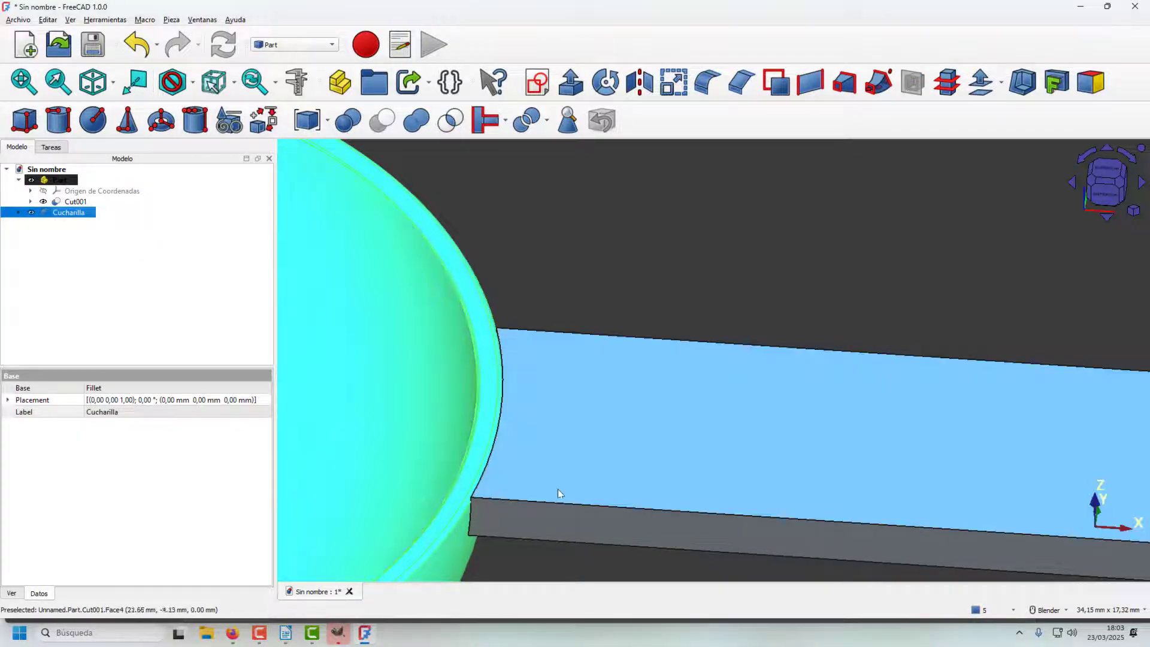
scroll(581, 451, "down", 5)
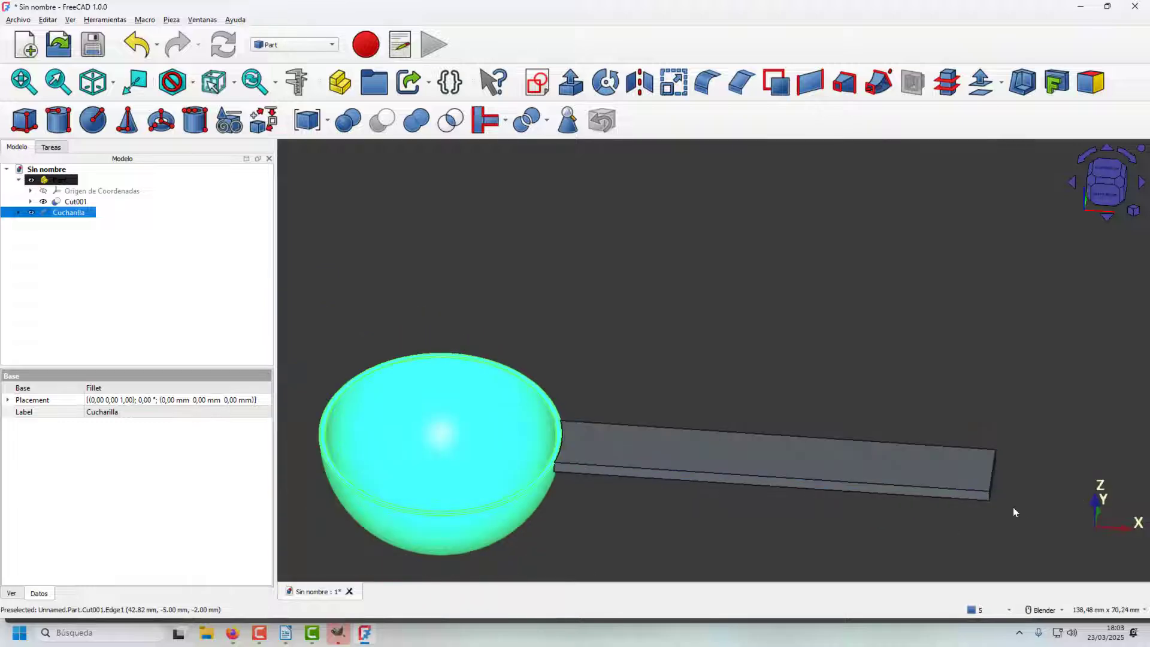
left_click(113, 83)
left_click(116, 135)
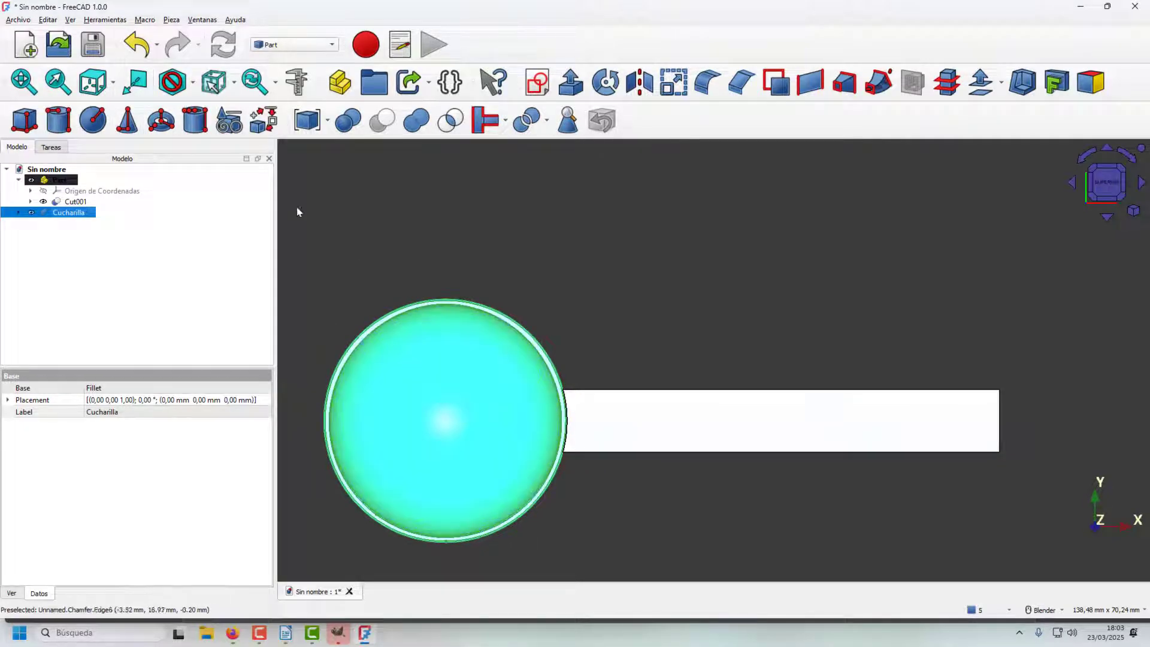
left_click(113, 83)
left_click(109, 106)
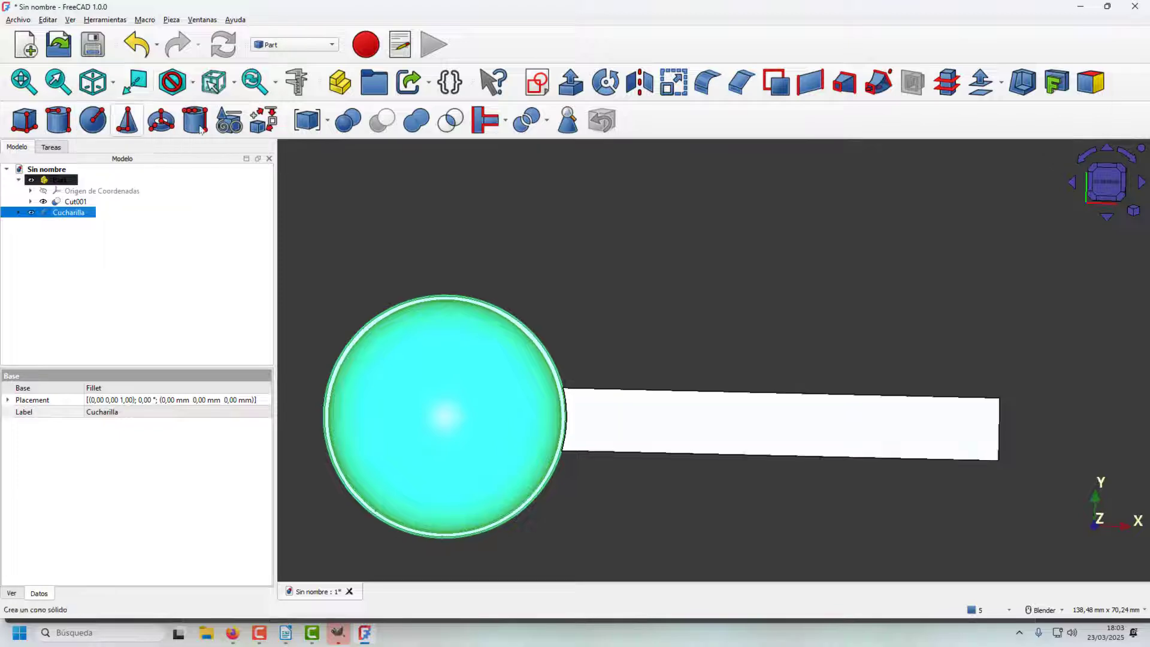
Chamfer the upper edge of the handle's free end with an equal distance of 0.5 mm
scroll(606, 507, "up", 3)
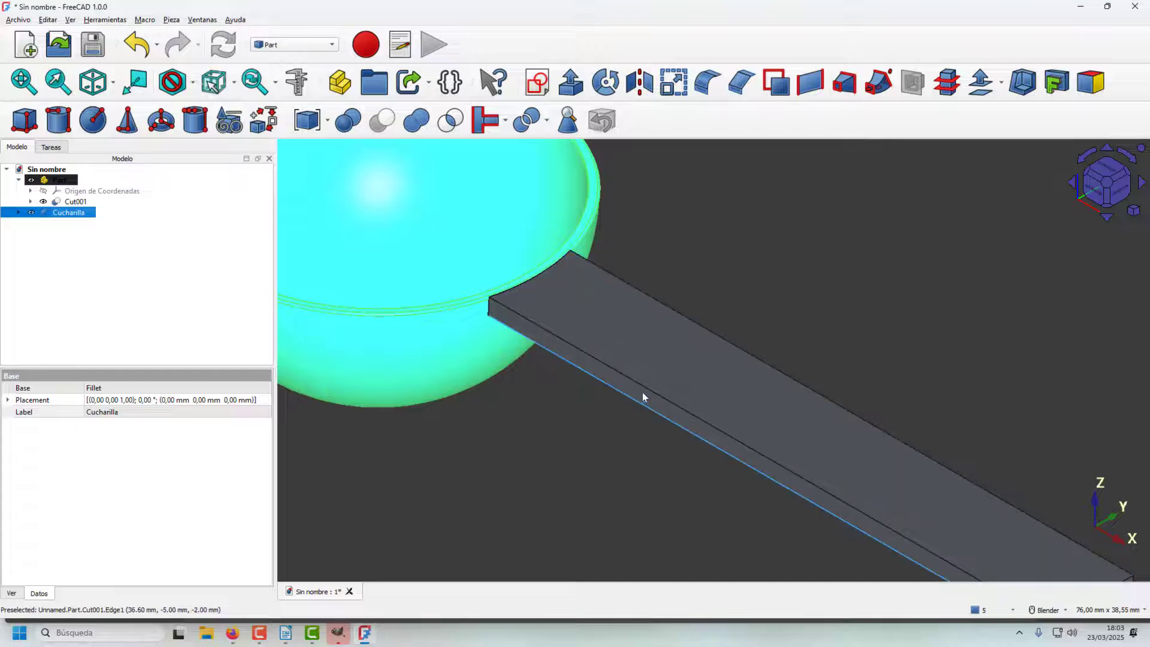
scroll(580, 454, "down", 2)
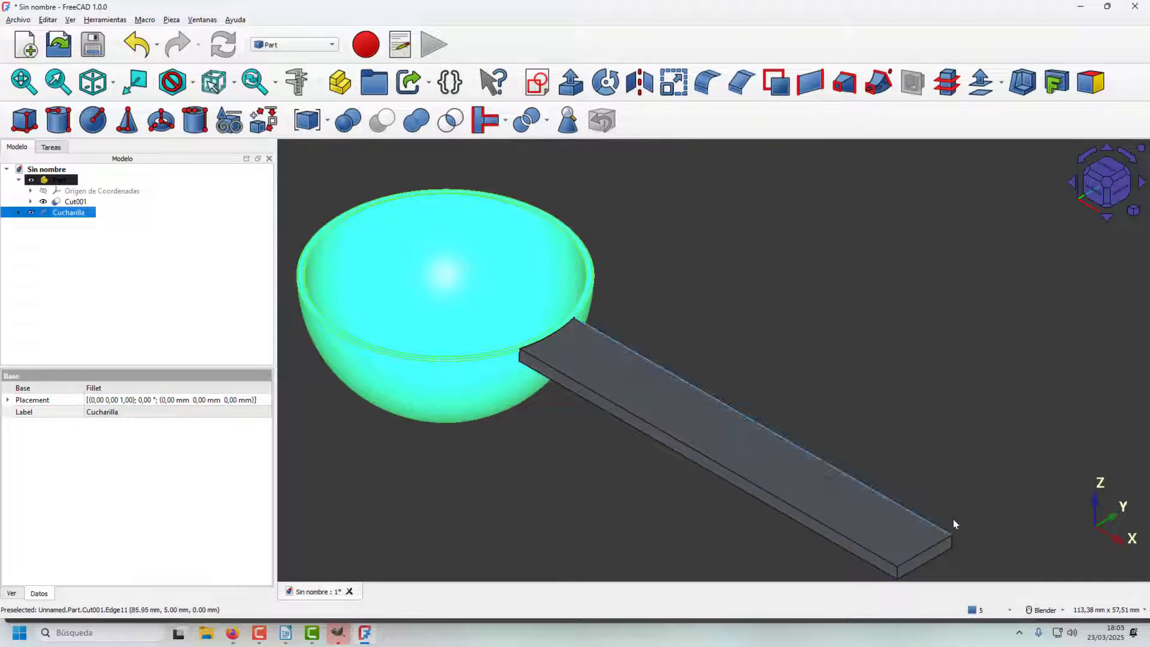
scroll(983, 553, "up", 6)
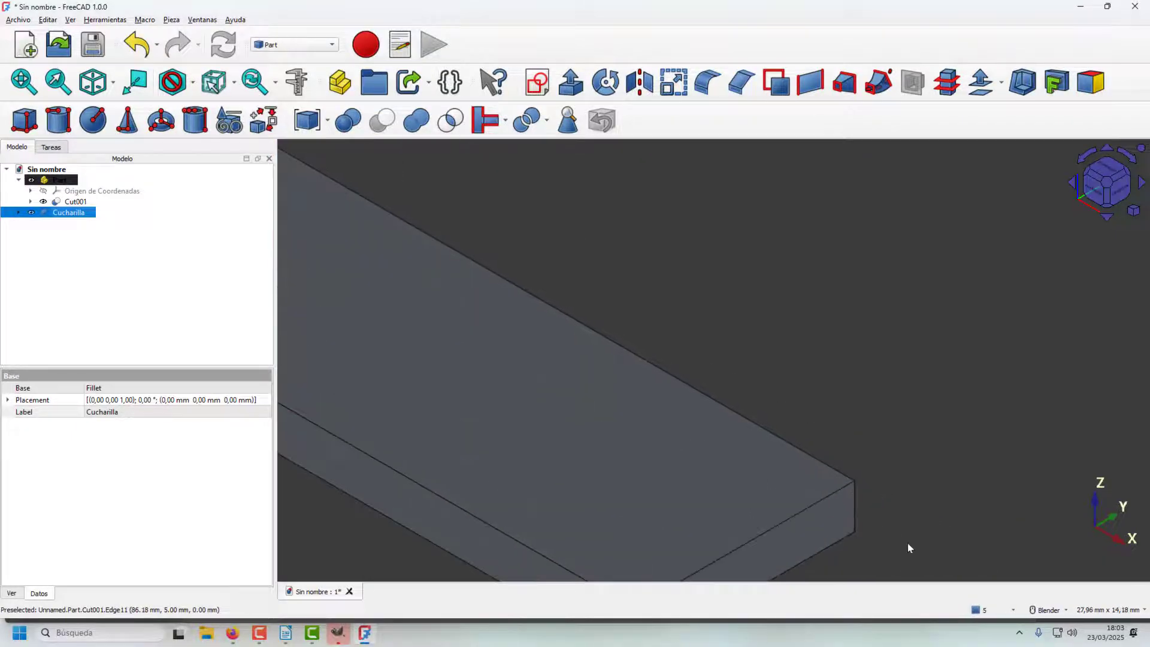
left_click(907, 543)
middle_click_drag(907, 539, 823, 481)
scroll(822, 479, "up", 2)
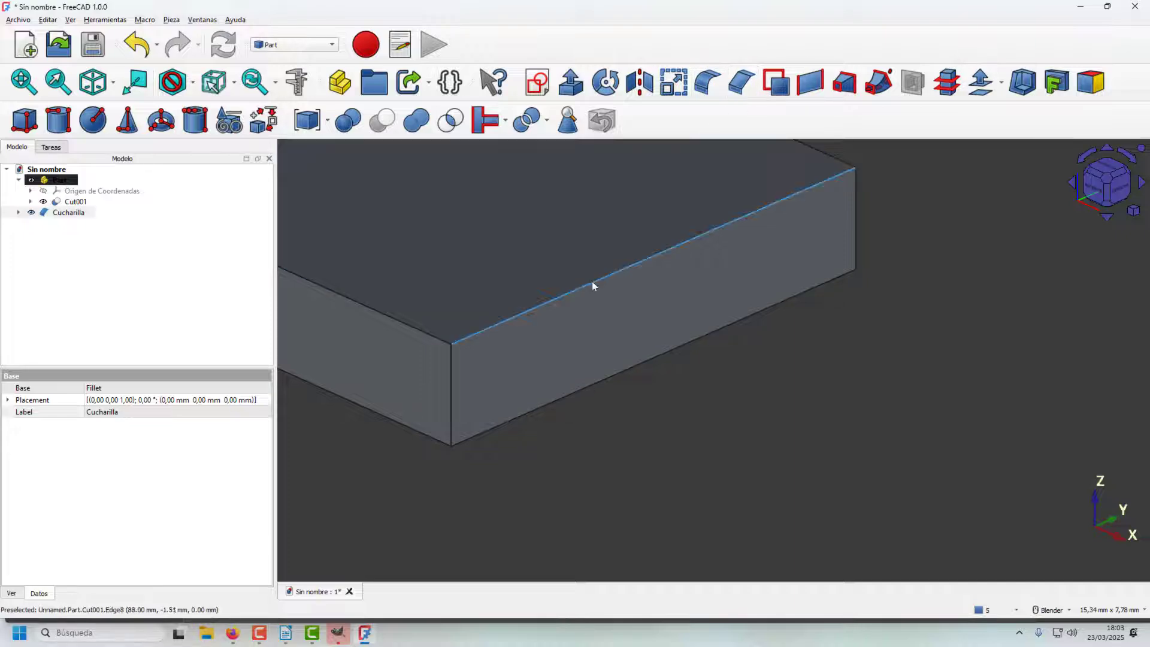
left_click(589, 285)
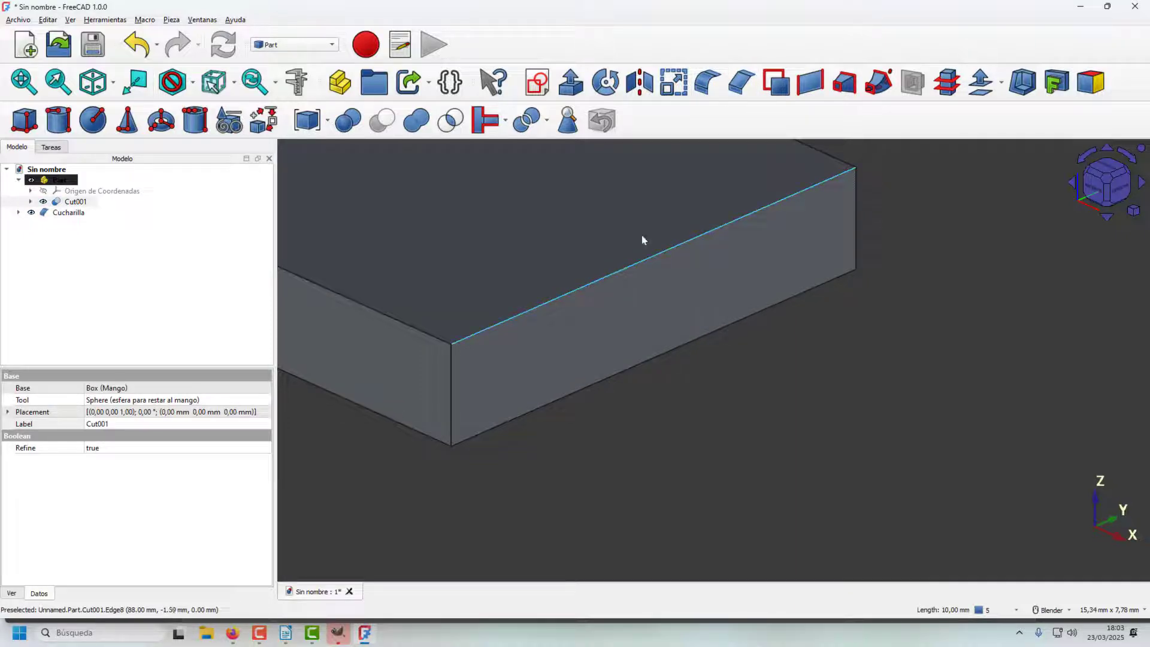
left_click(741, 82)
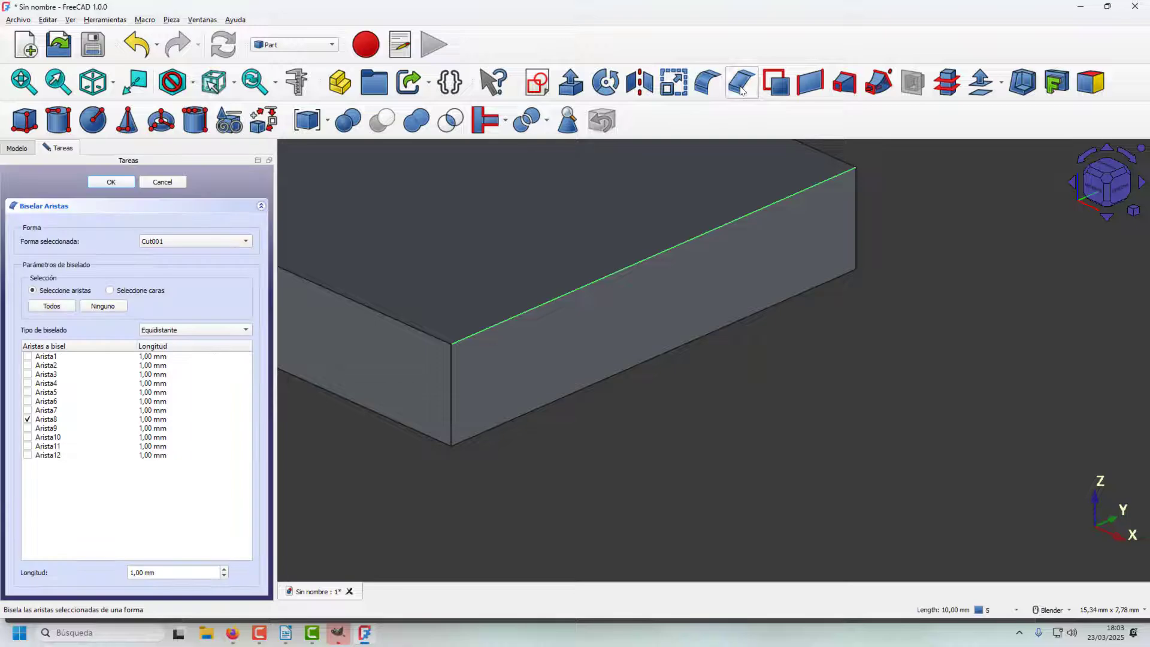
left_click(224, 577)
left_click(224, 577)
left_click(224, 576)
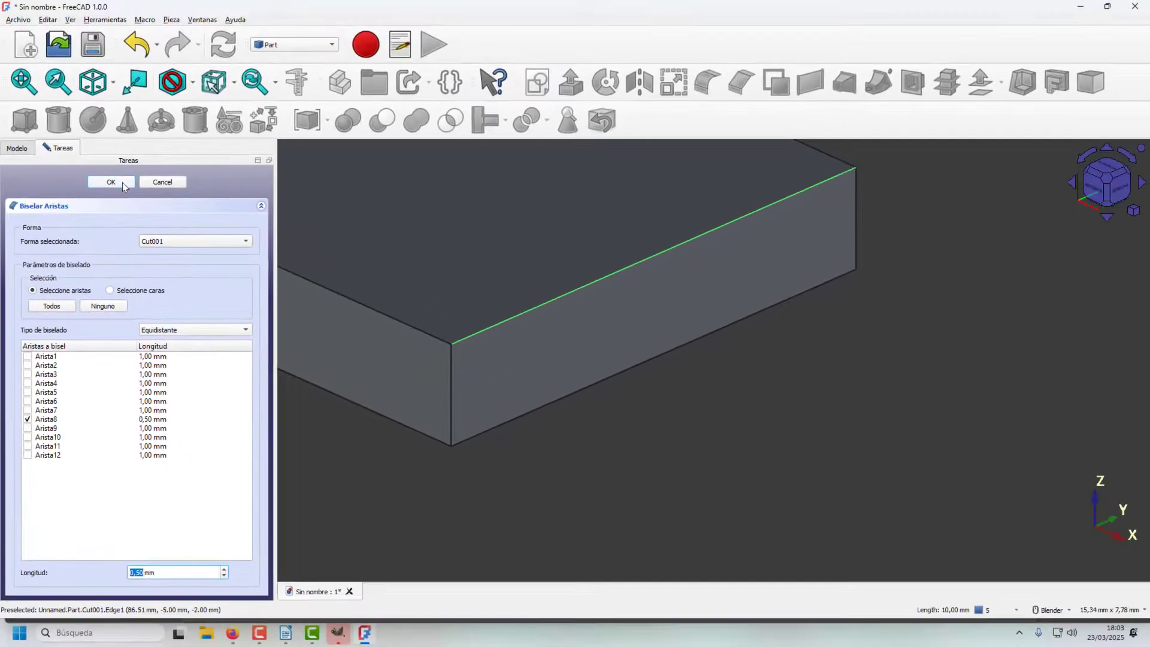
left_click(160, 77)
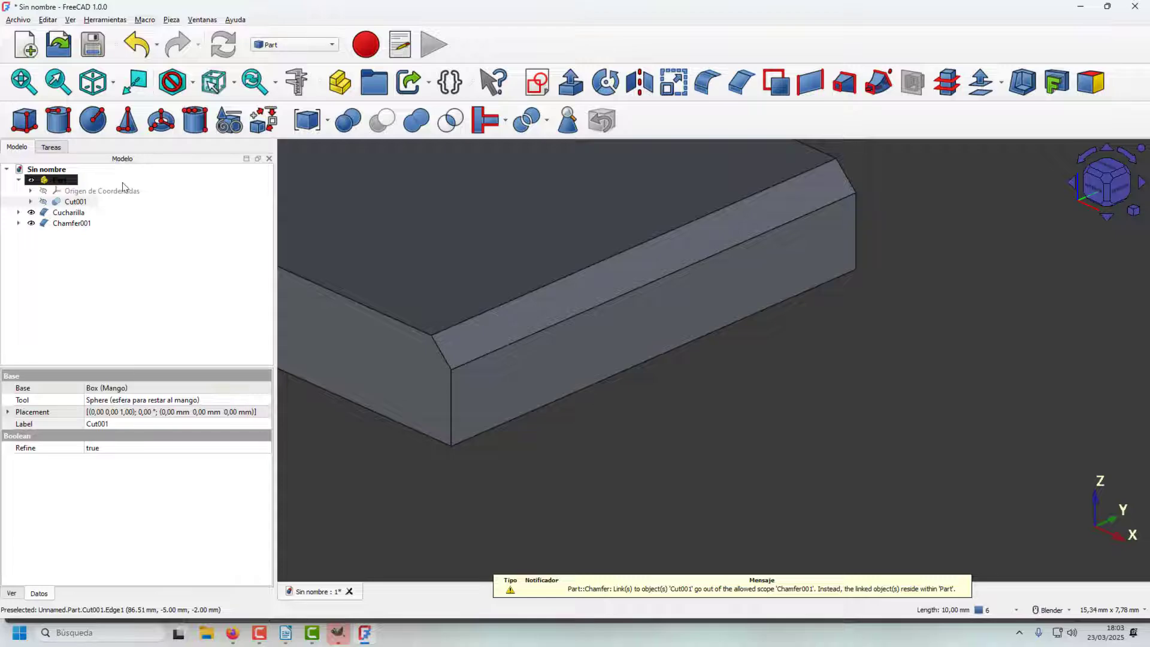
Chamfer the lower edge of the handle's free end with an equal distance of 0.5 mm
left_click(483, 441)
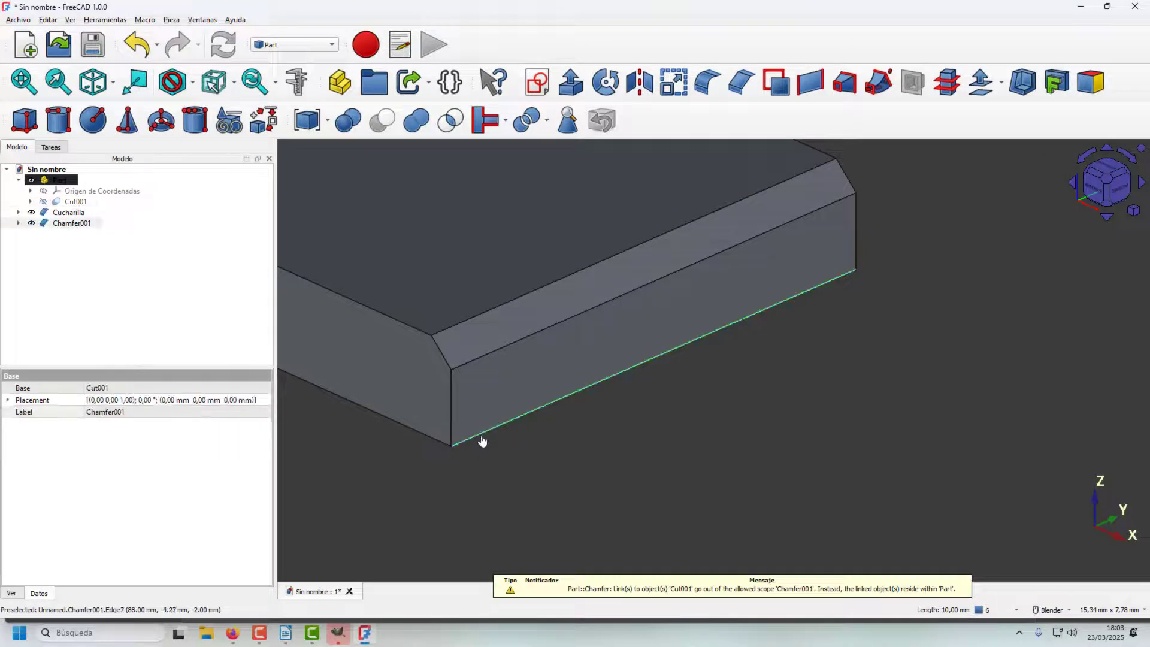
left_click(741, 82)
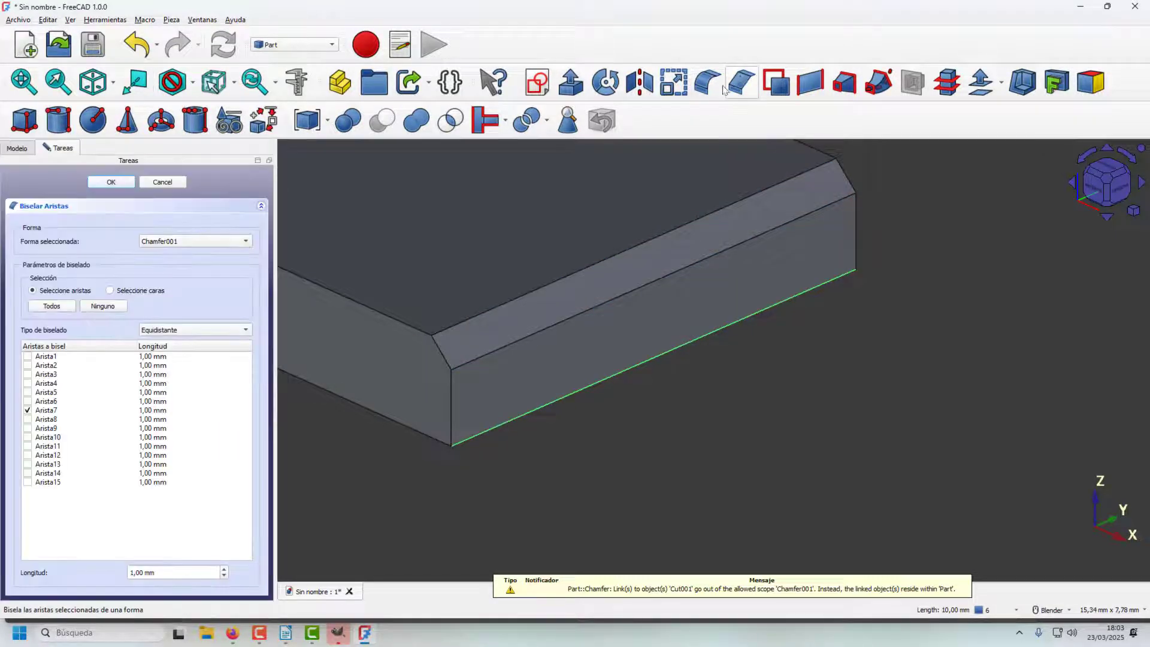
left_click(225, 574)
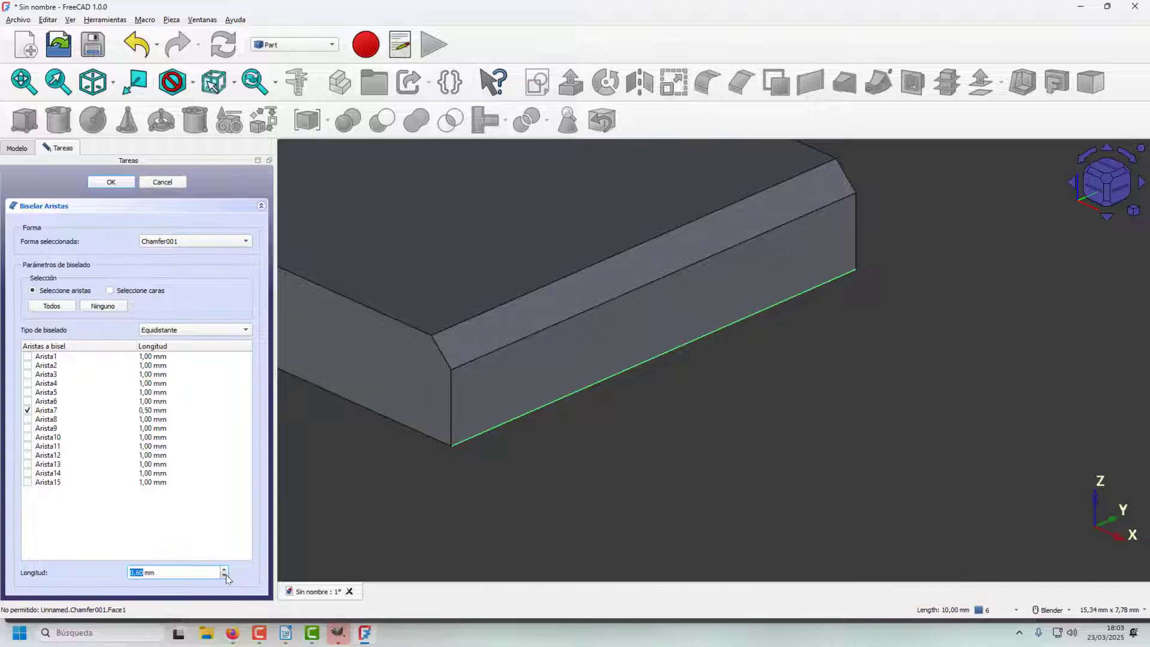
left_click(118, 187)
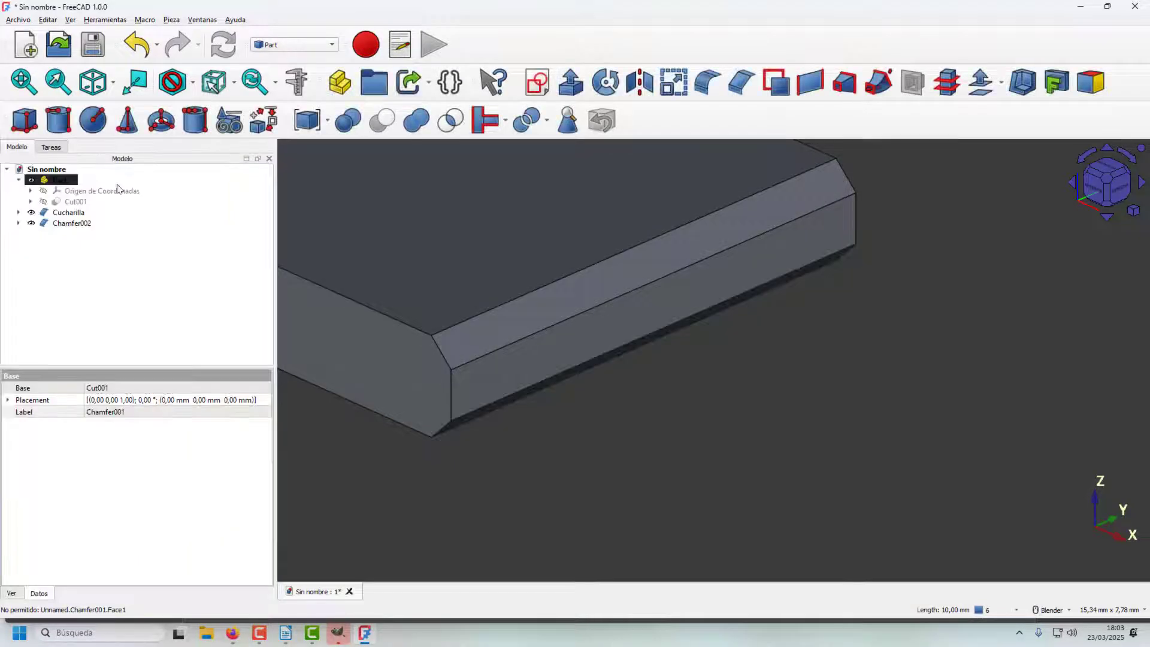
Fillet the upper long edge on the handle's front side with a constant radius of 0.2 mm
scroll(589, 384, "down", 10)
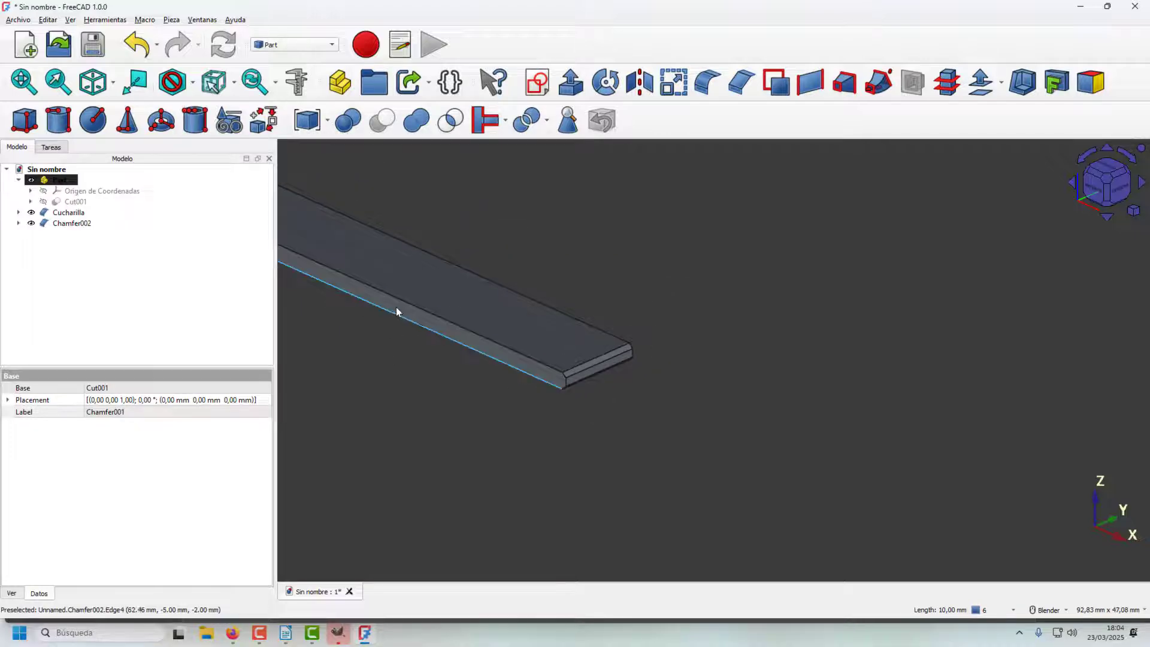
scroll(351, 342, "up", 4)
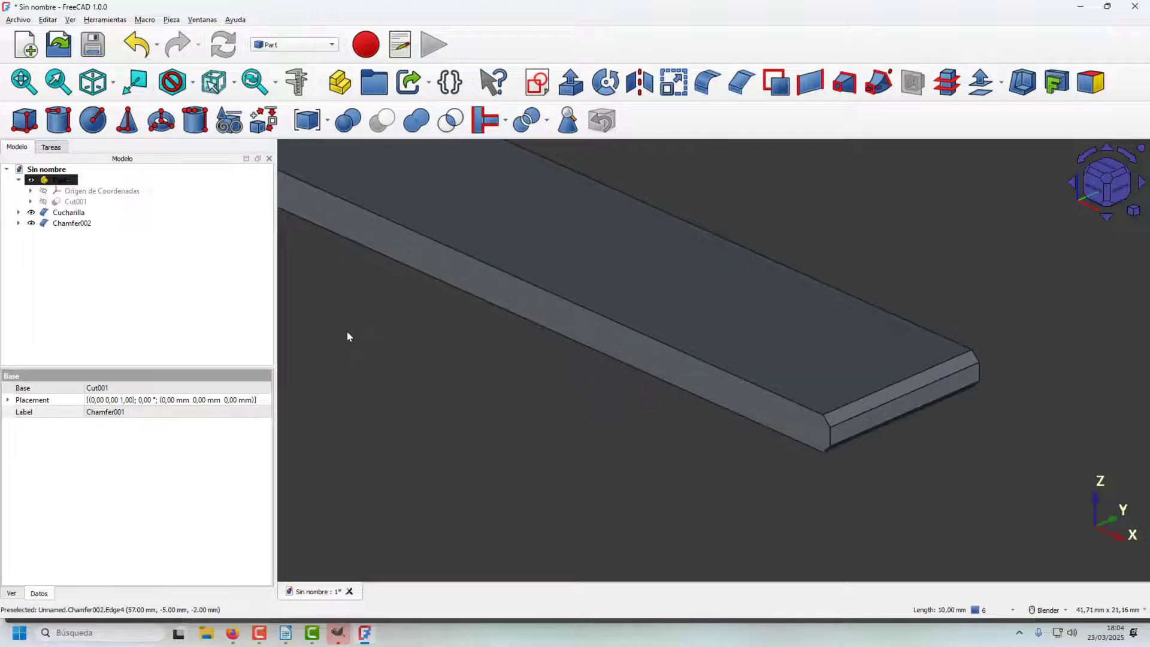
left_click(388, 348)
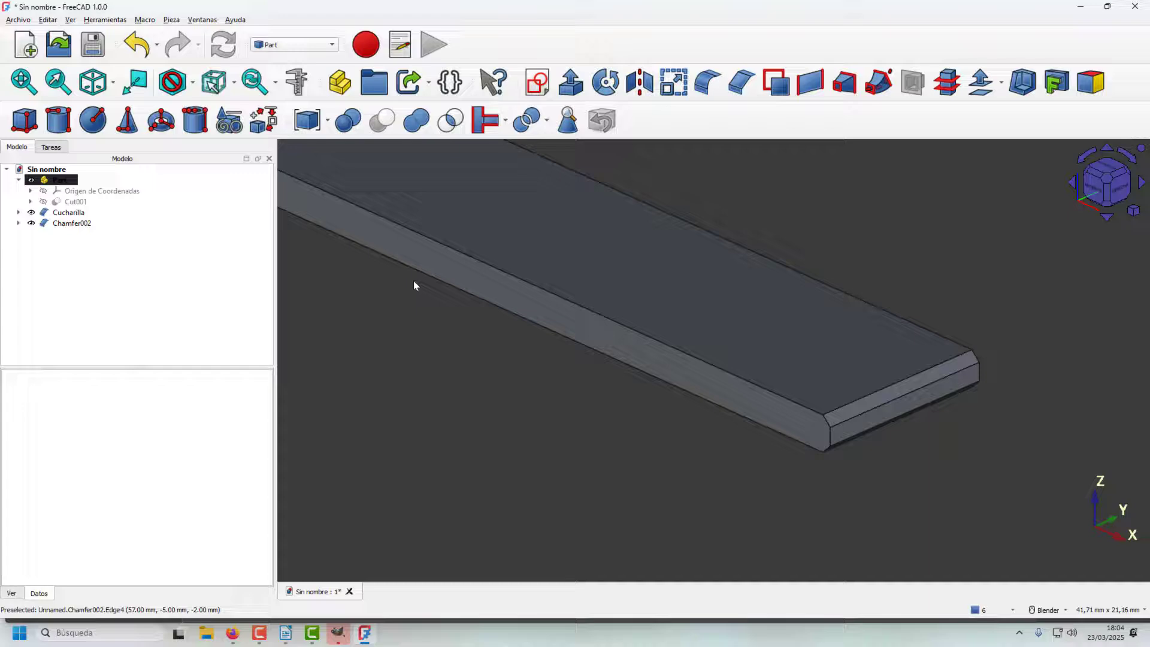
left_click(444, 255)
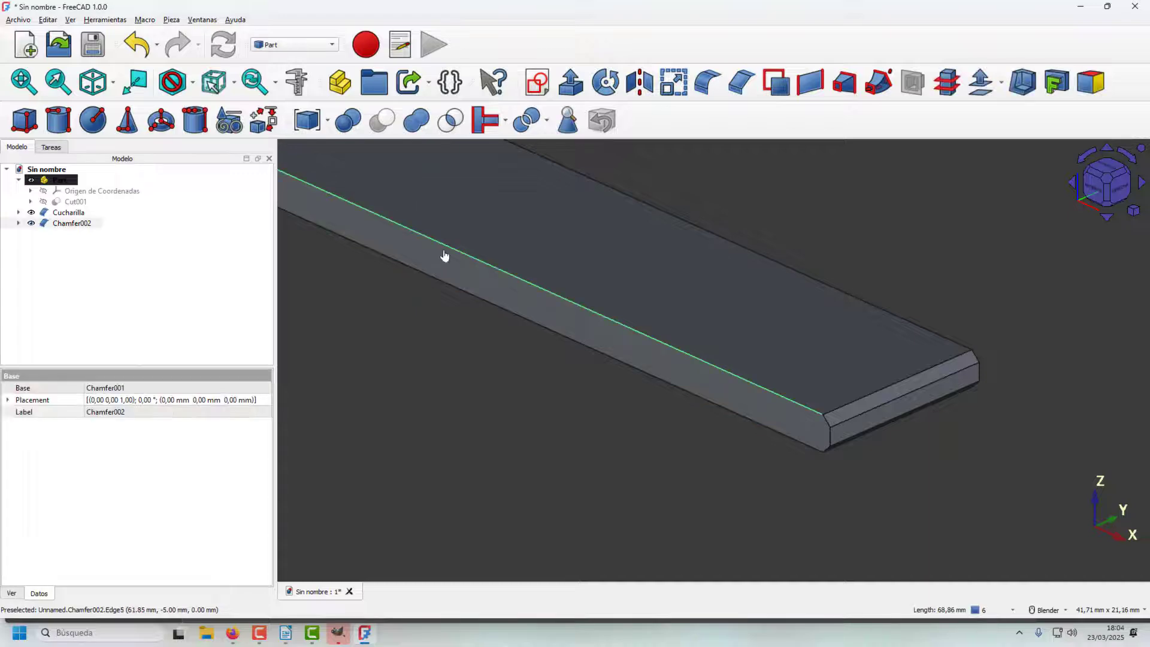
left_click(709, 82)
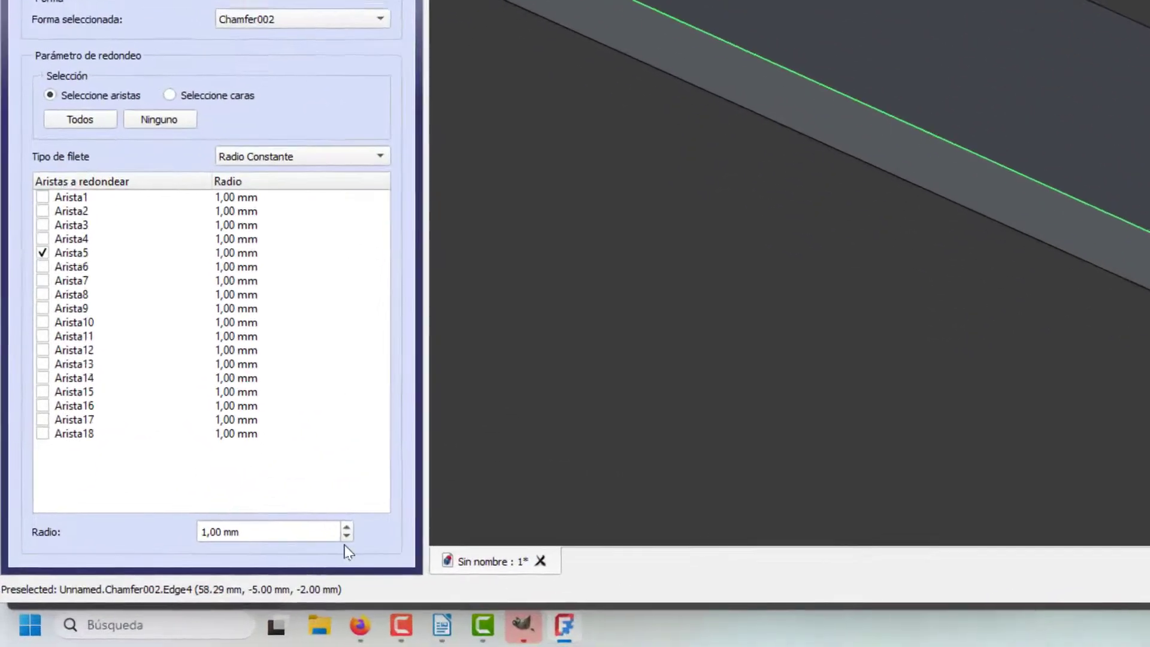
left_click(224, 575)
left_click(362, 531)
left_click(362, 531)
left_click(361, 531)
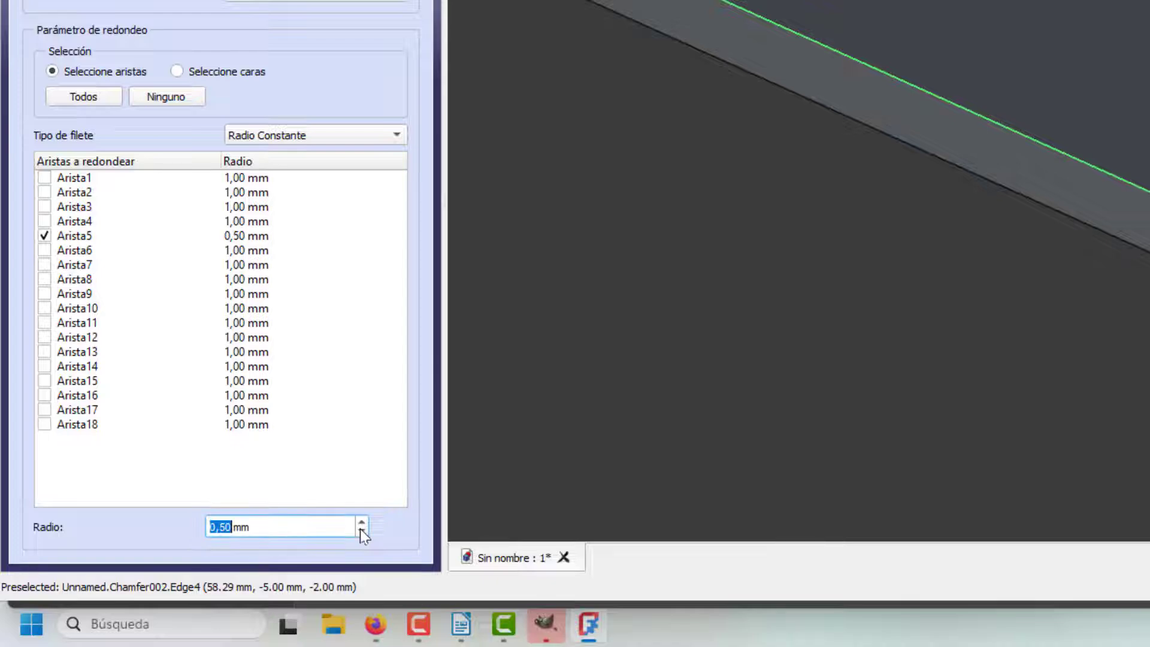
left_click(362, 531)
left_click(362, 531)
left_click(362, 523)
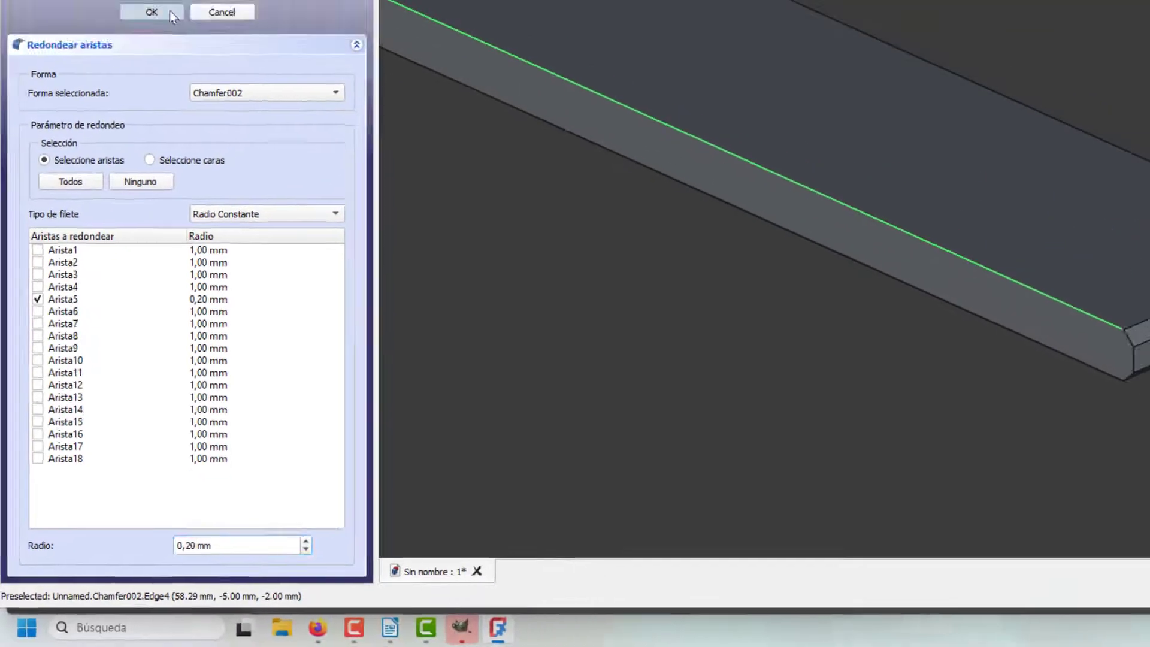
left_click(171, 10)
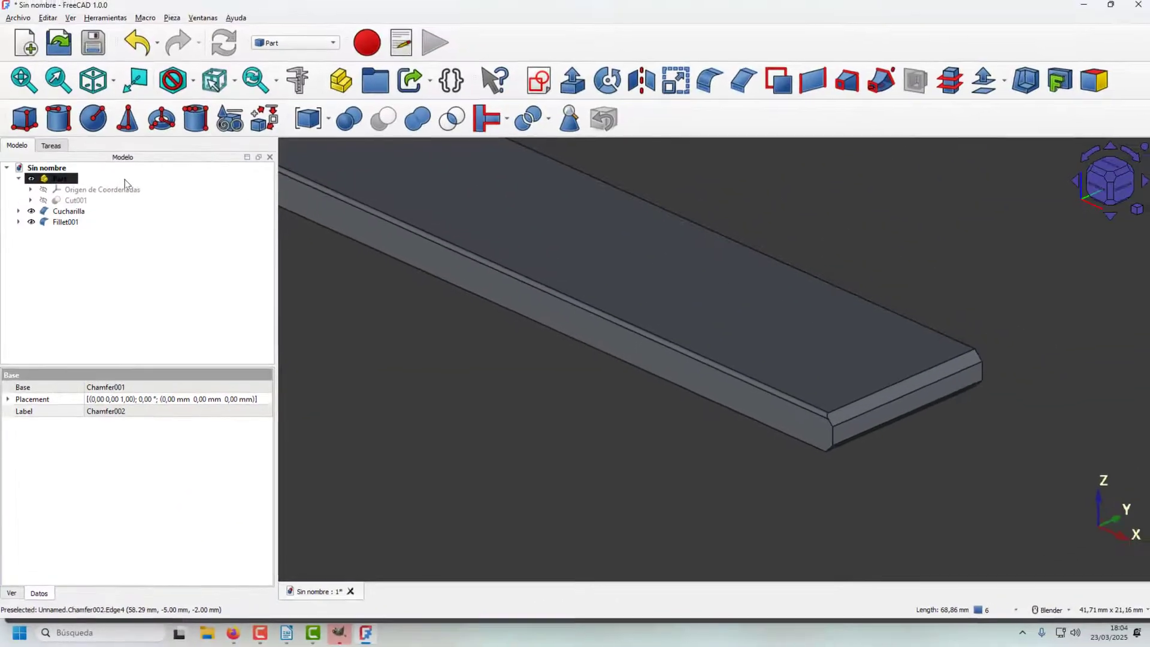
Fillet the lower long edge on the handle's front side with a constant radius of 0.2 mm
left_click(500, 312)
left_click(707, 82)
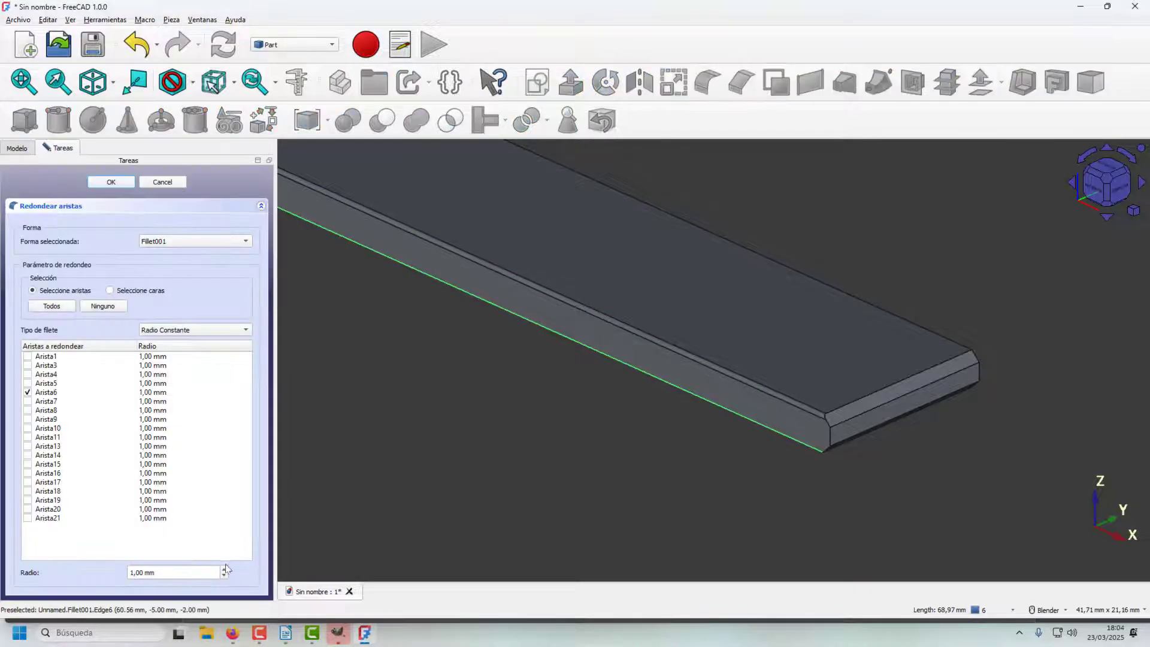
left_click(224, 576)
left_click(224, 575)
left_click(224, 575)
left_click(224, 576)
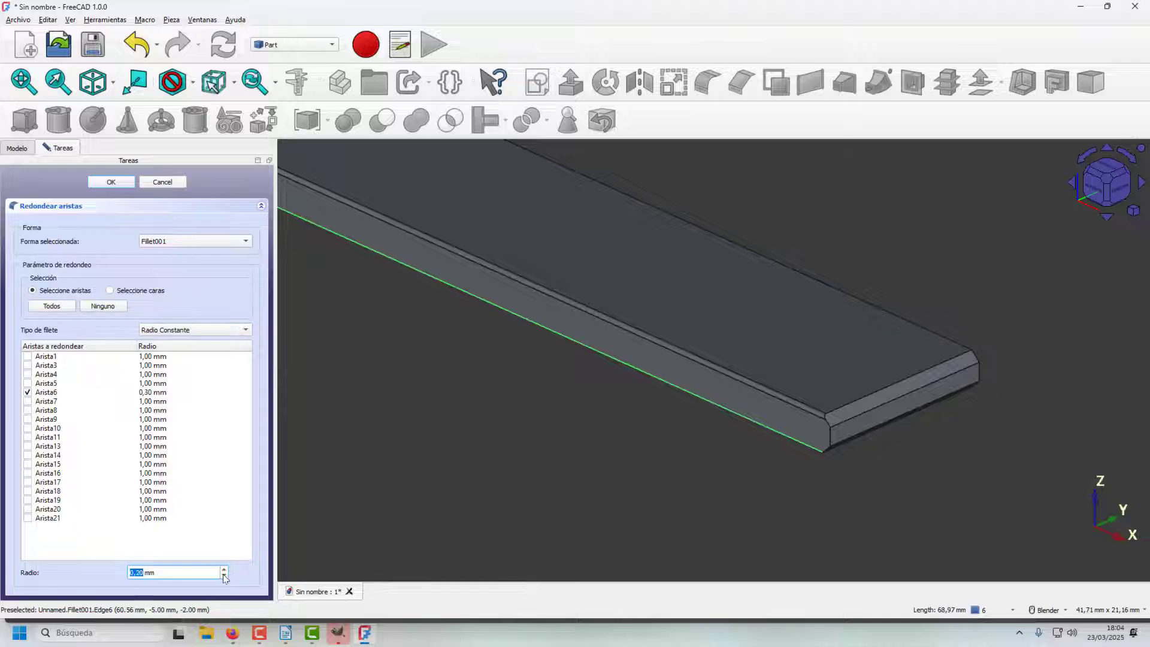
left_click(111, 182)
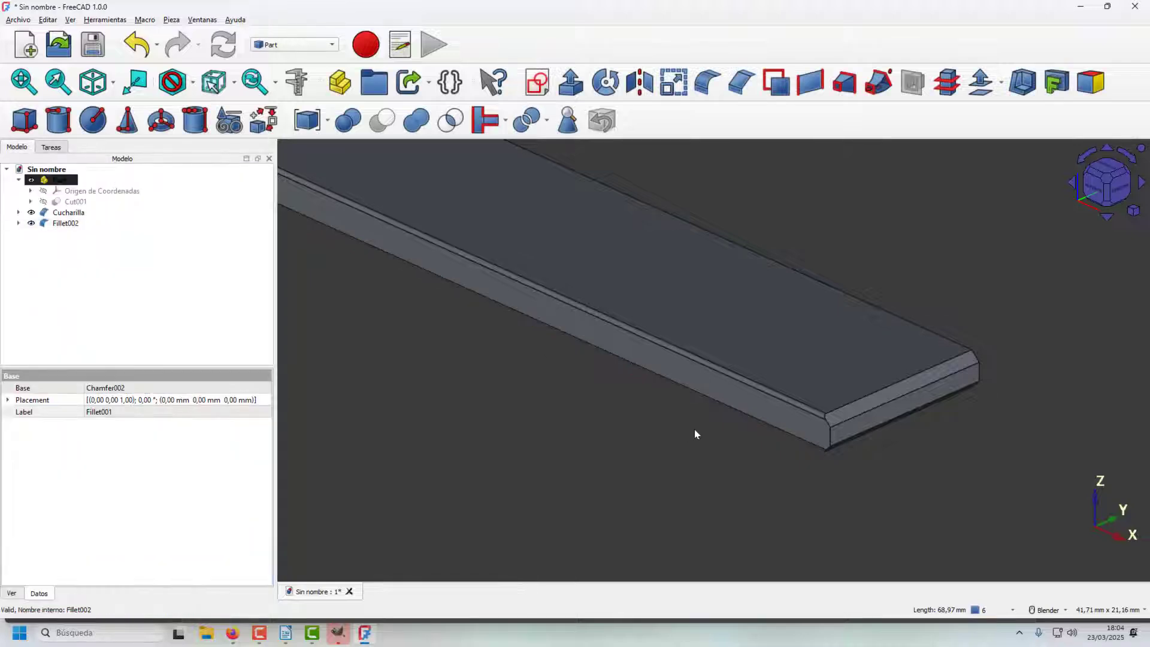
Fillet the upper long edge on the handle's opposite side with a constant radius of 0.2 mm
middle_click_drag(1040, 328, 655, 364)
scroll(654, 364, "down", 5)
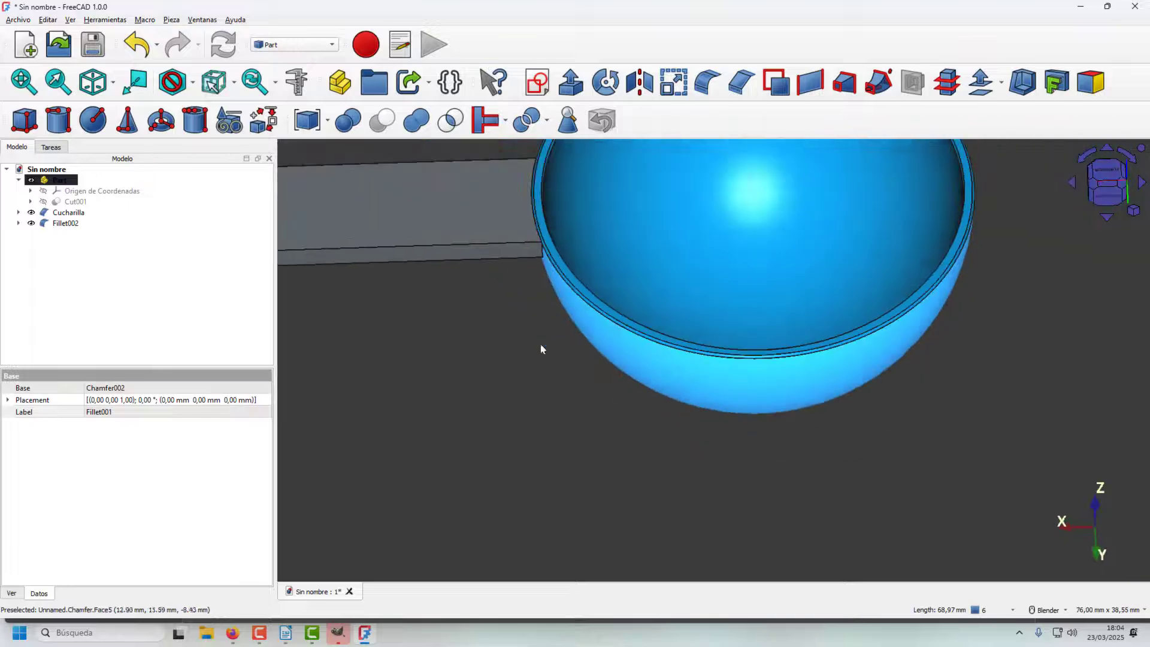
left_click(361, 245)
left_click(707, 82)
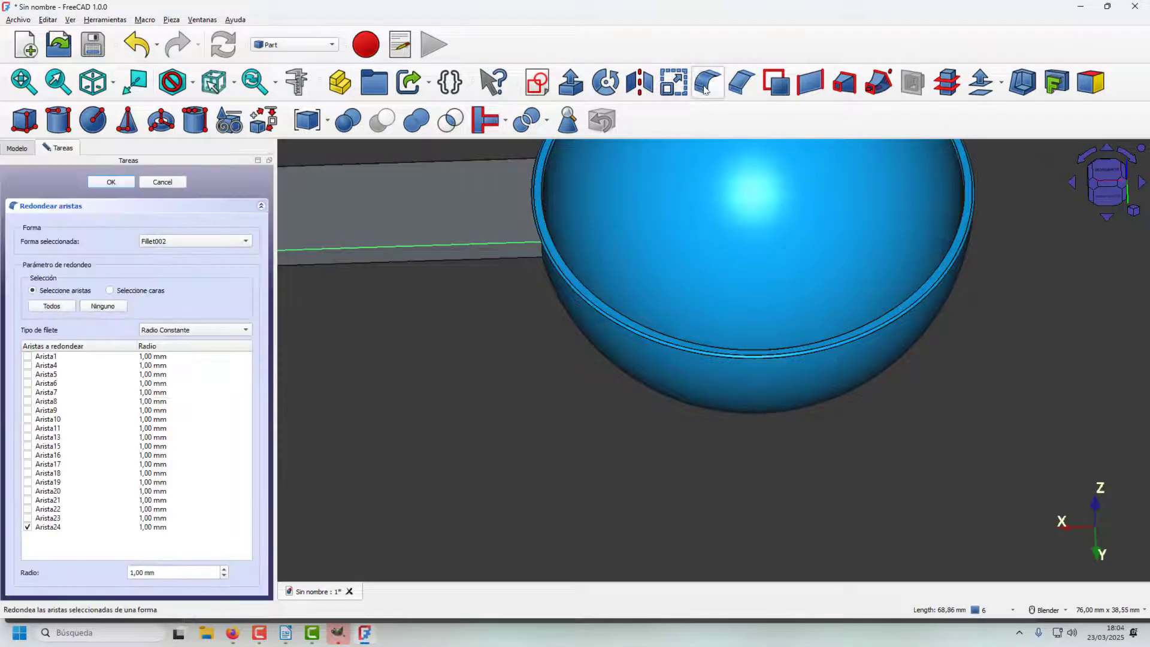
left_click(223, 576)
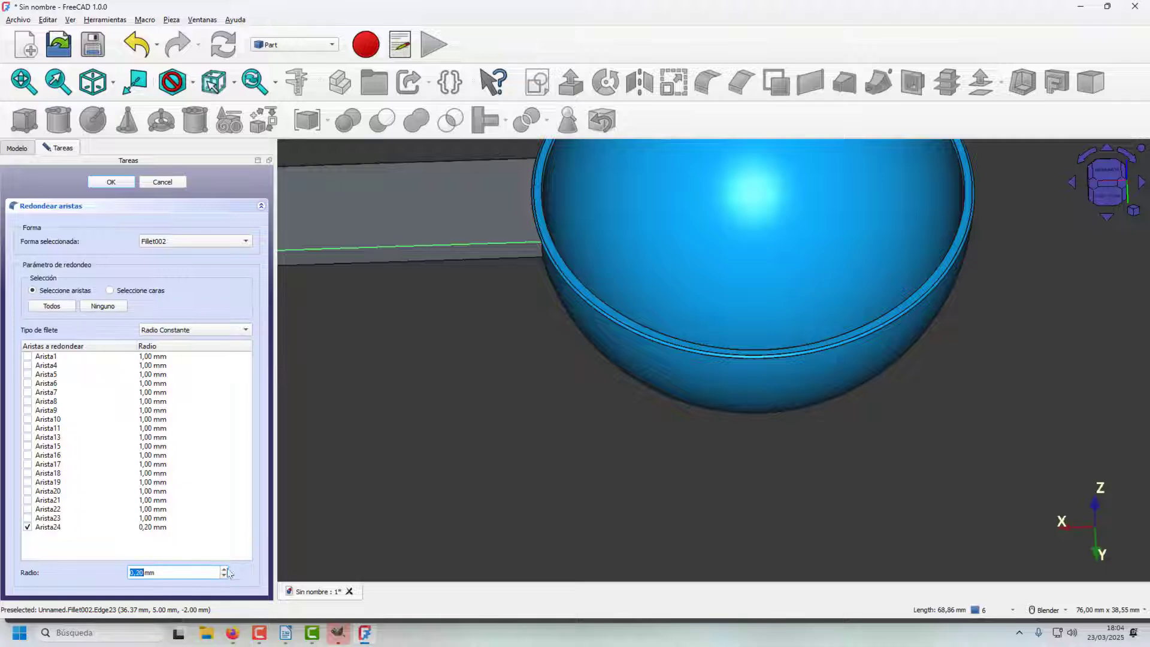
left_click(127, 183)
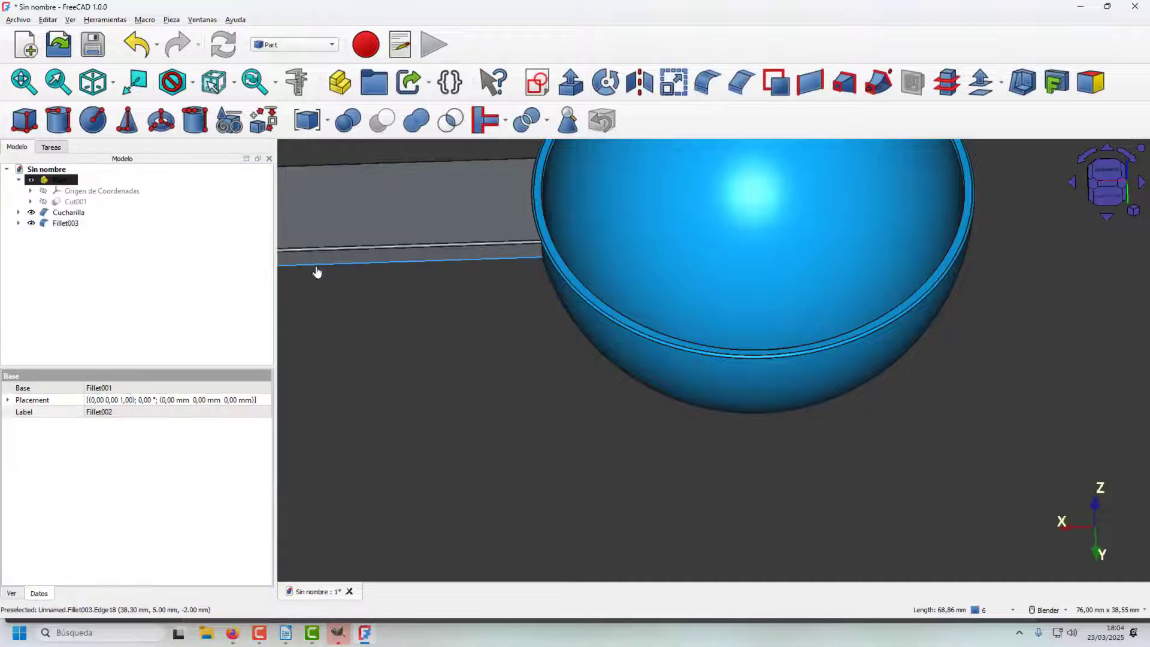
Fillet the lower long edge on the handle's opposite side with a constant radius of 0.2 mm
left_click(317, 273)
left_click(707, 82)
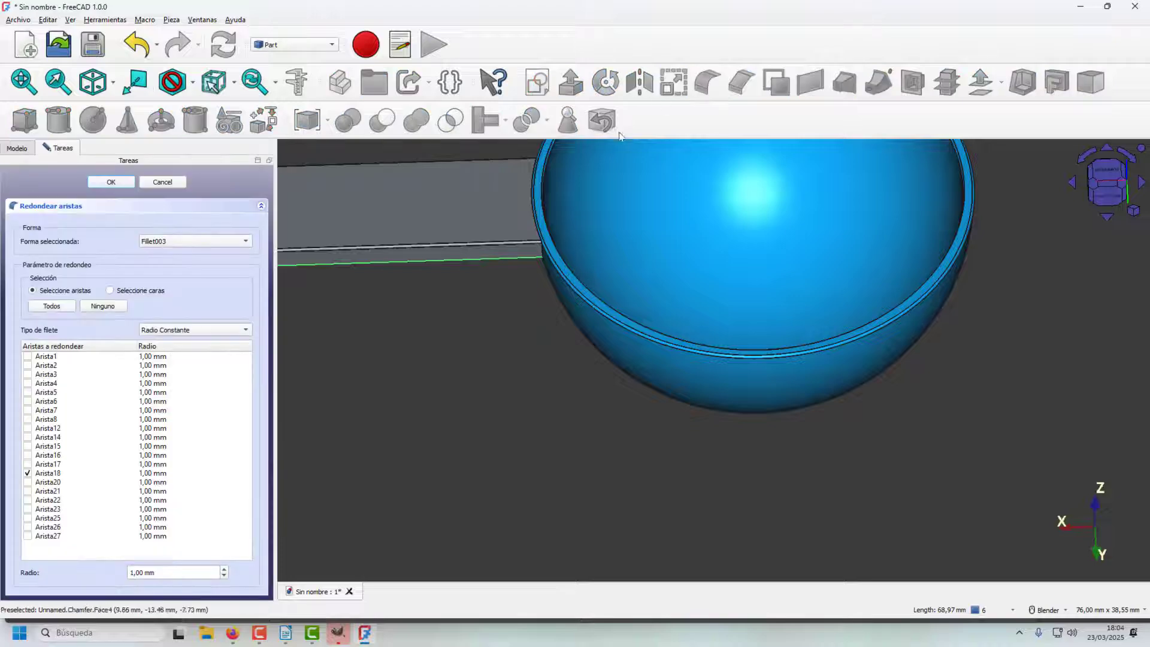
left_click(223, 576)
left_click(222, 577)
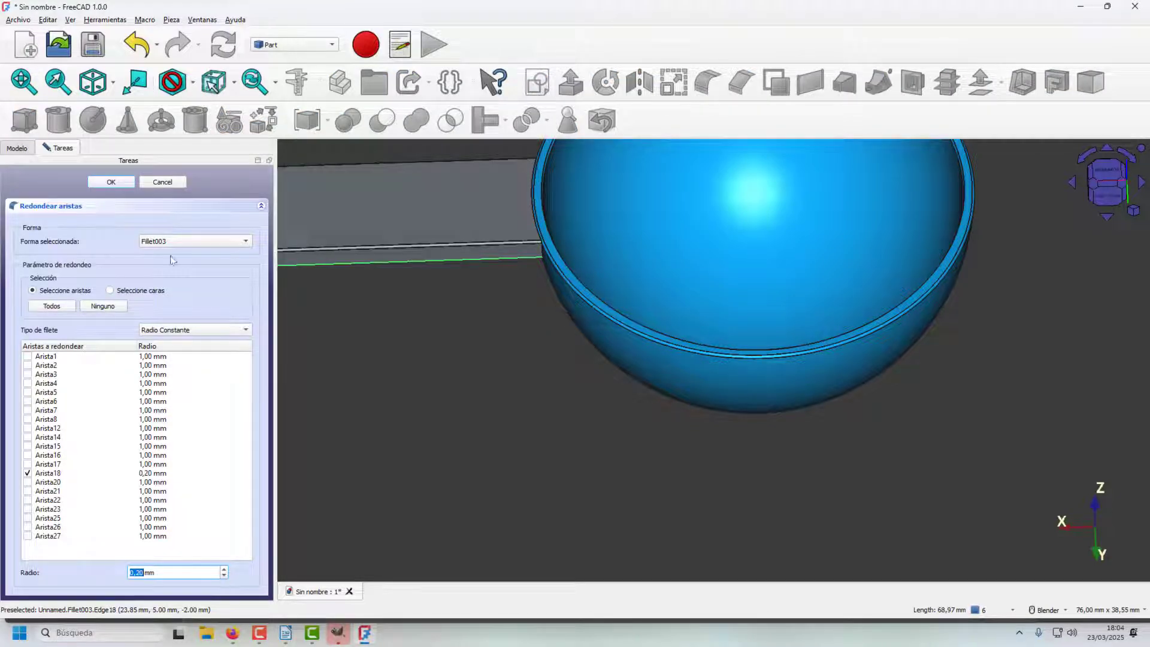
left_click(111, 182)
Change the label of the filleted handle Fillet004 to mango
scroll(440, 372, "down", 4)
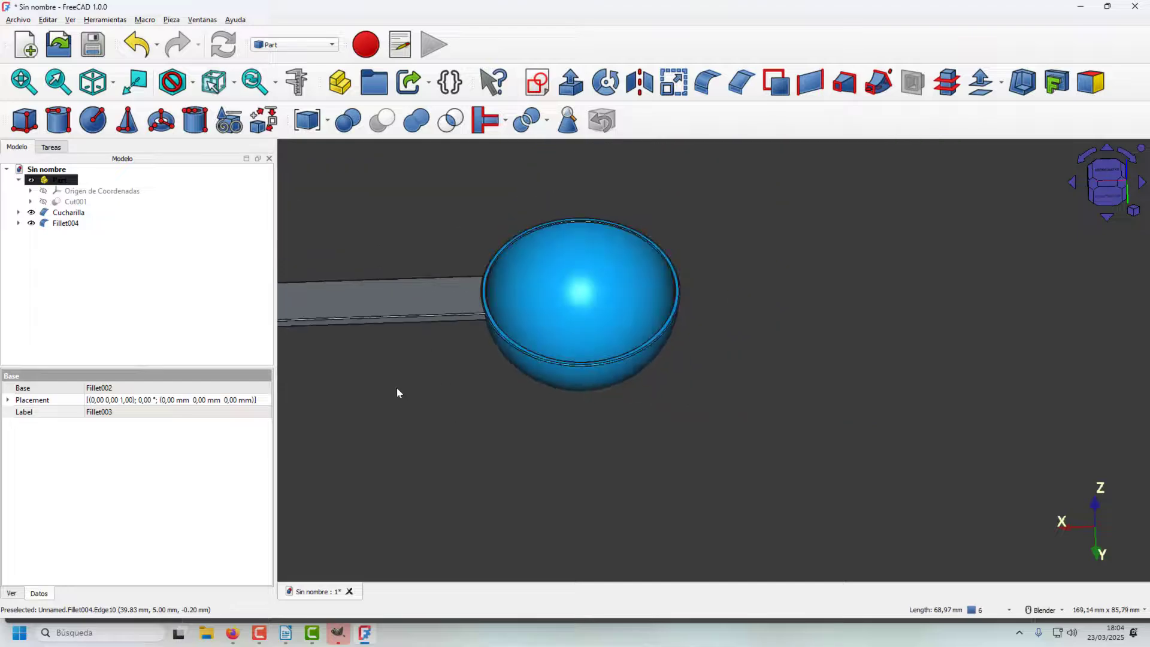
middle_click_drag(395, 390, 816, 405)
middle_click_drag(619, 372, 419, 267)
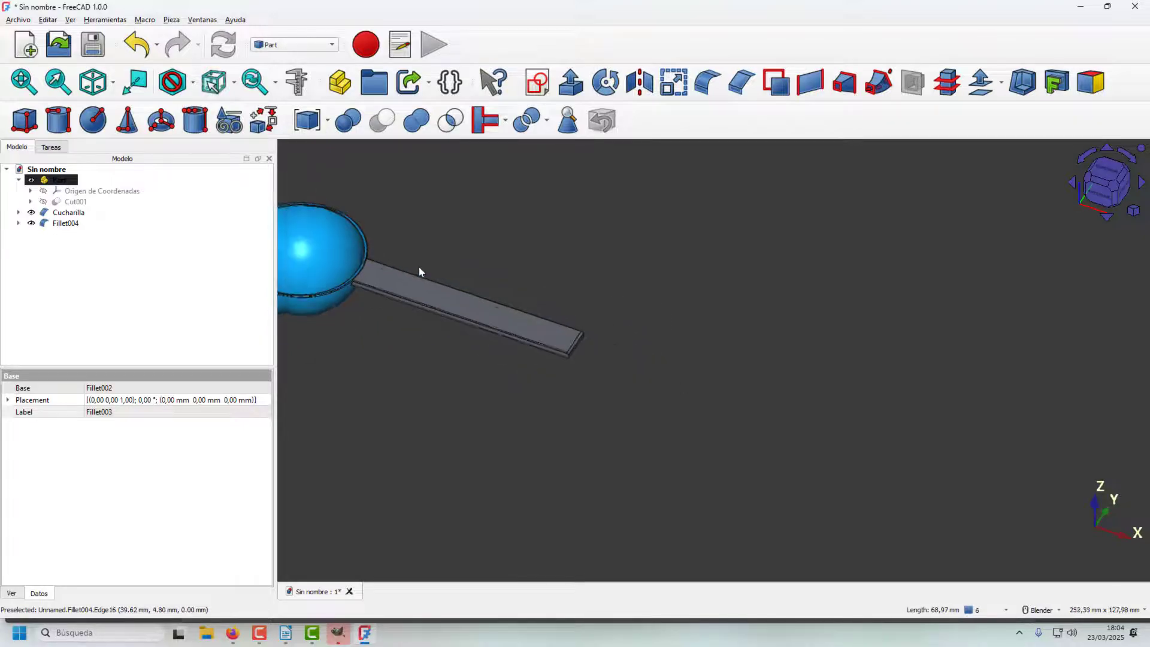
scroll(414, 269, "down", 1)
scroll(321, 258, "down", 2)
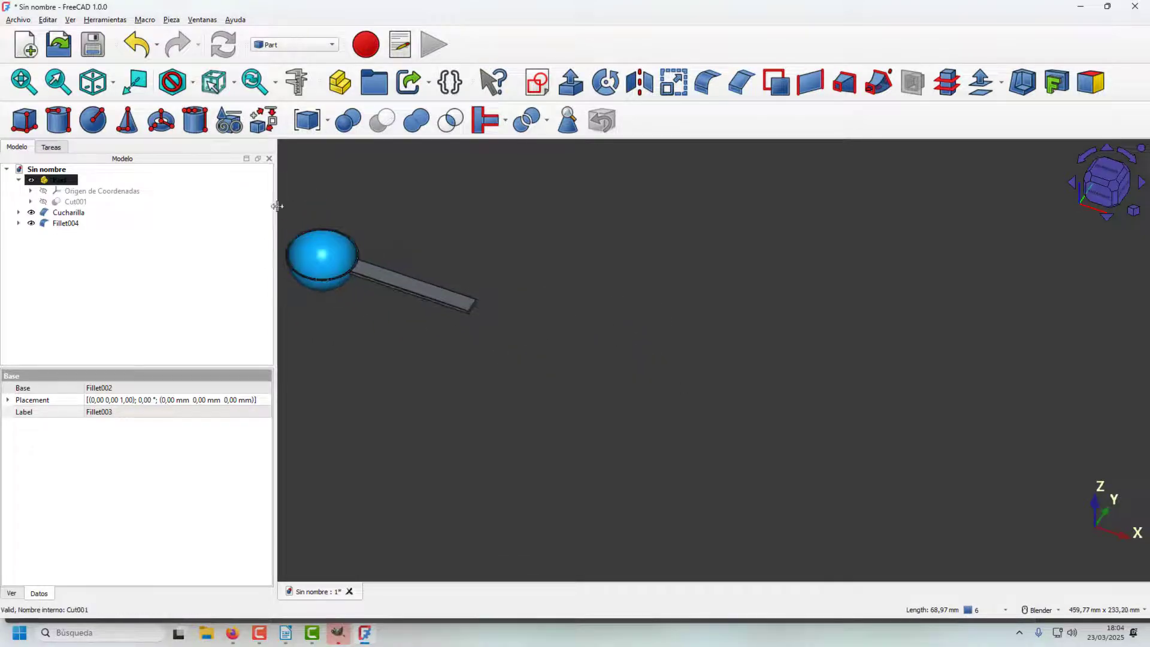
scroll(292, 209, "up", 3)
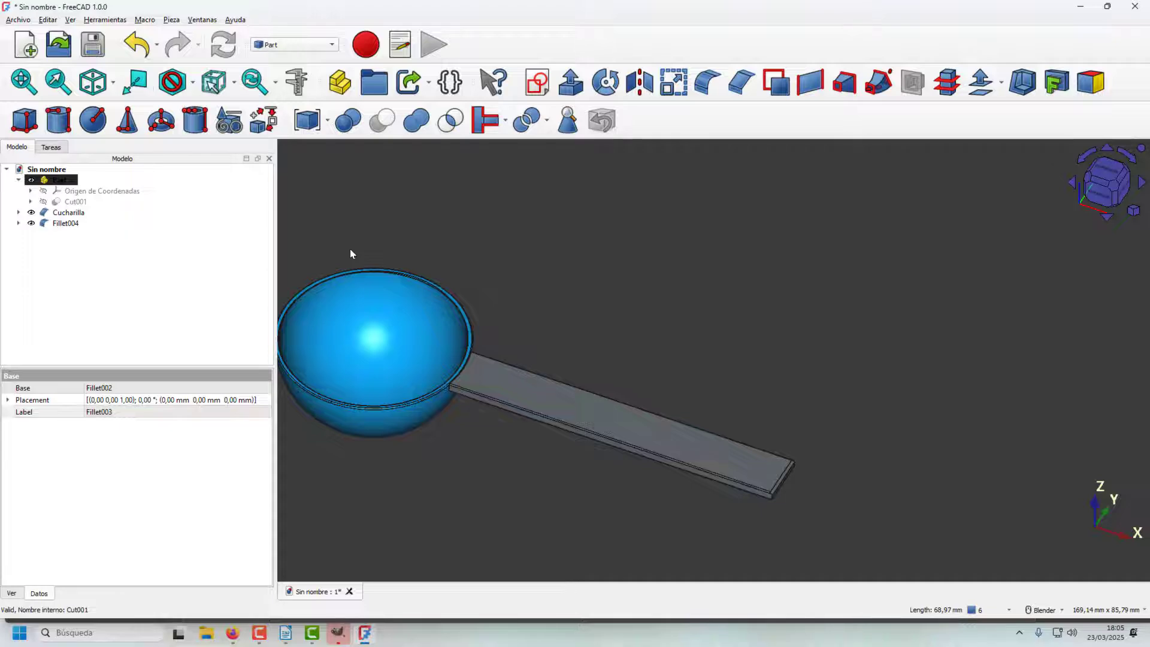
left_click(65, 223)
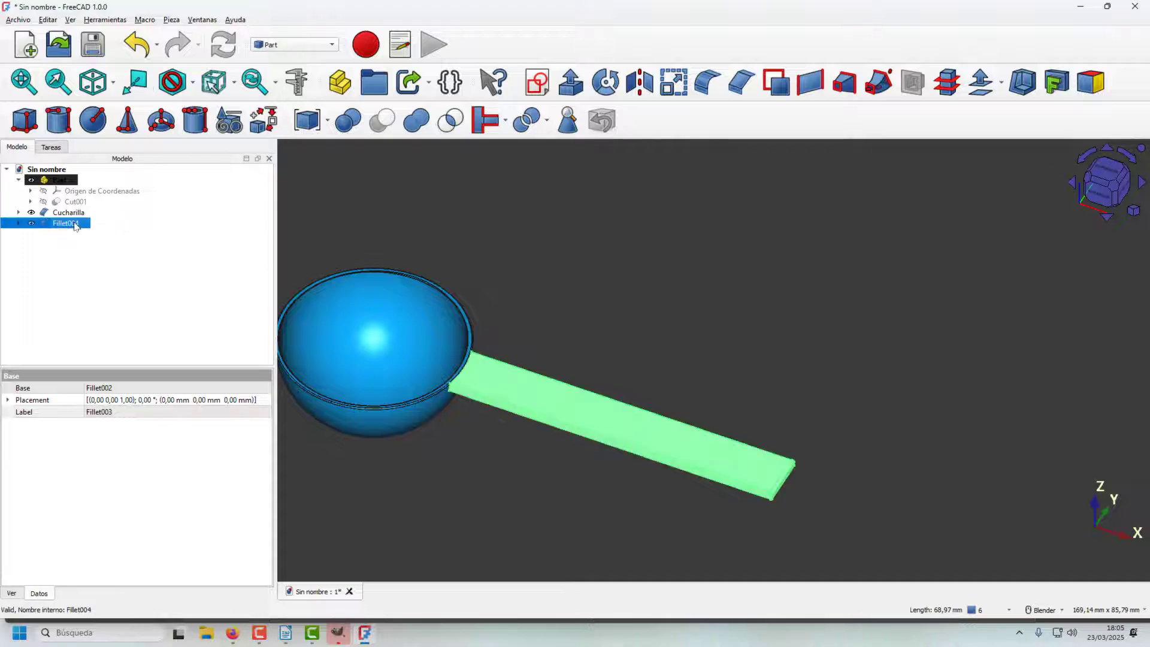
left_click(106, 411)
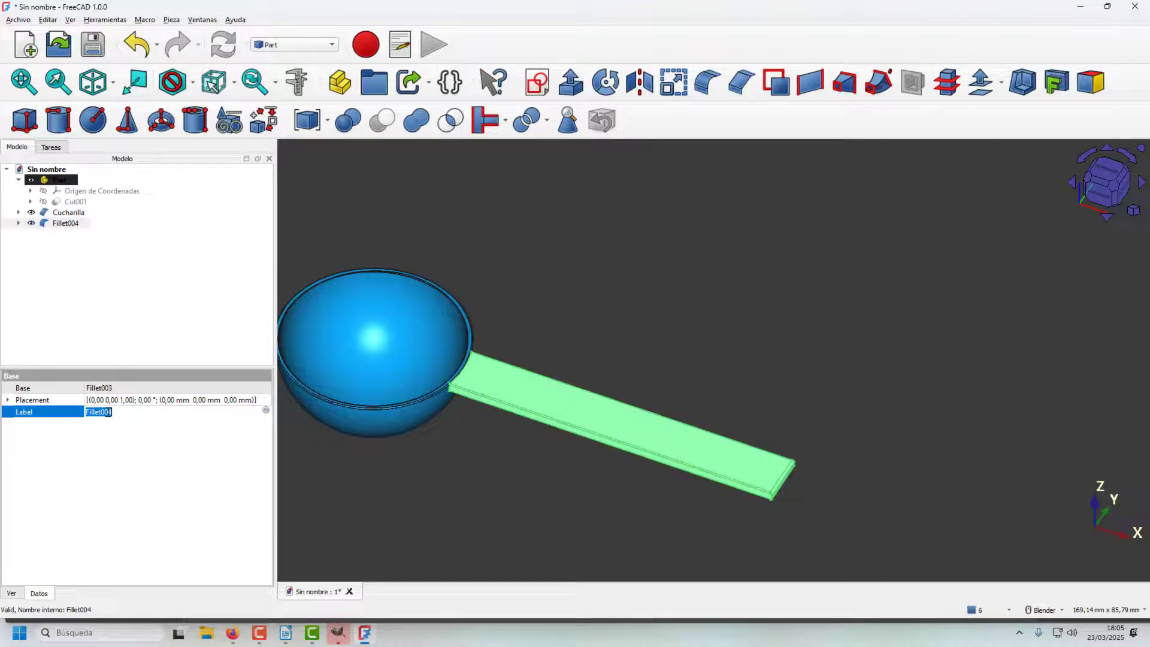
type("Nb")
key("BackSpace")
key("BackSpace")
key("Return")
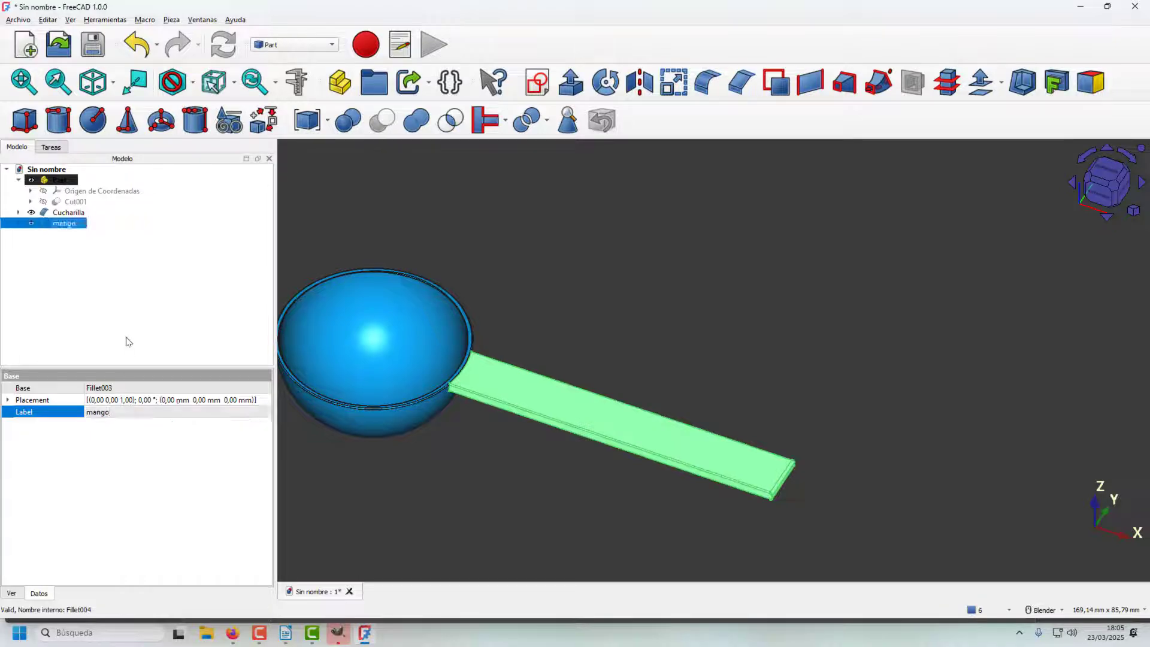
left_click(125, 336)
Fuse Cucharilla and mango into a single solid with the Union operation
left_click(78, 216)
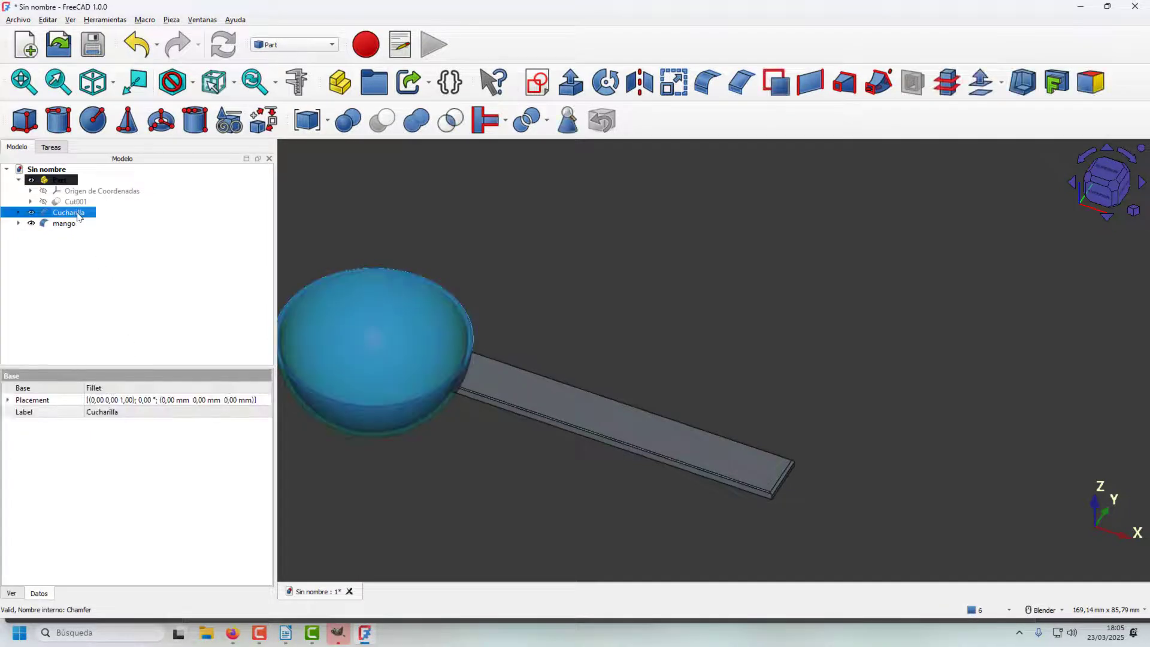
left_click(66, 225, "ctrl")
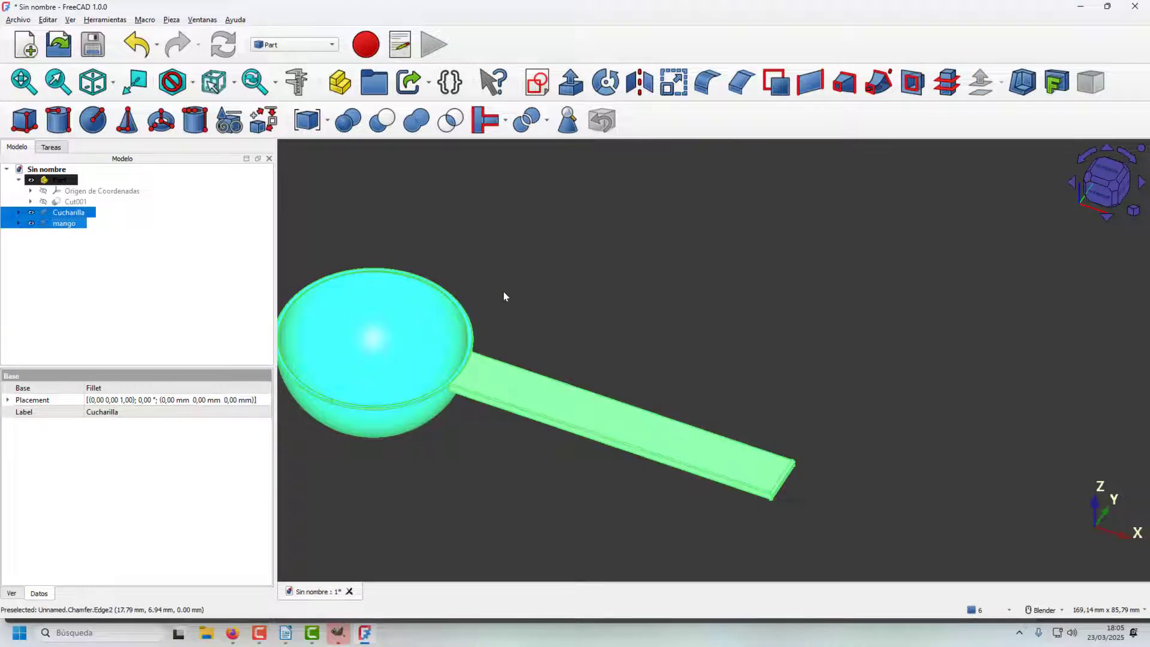
left_click(426, 118)
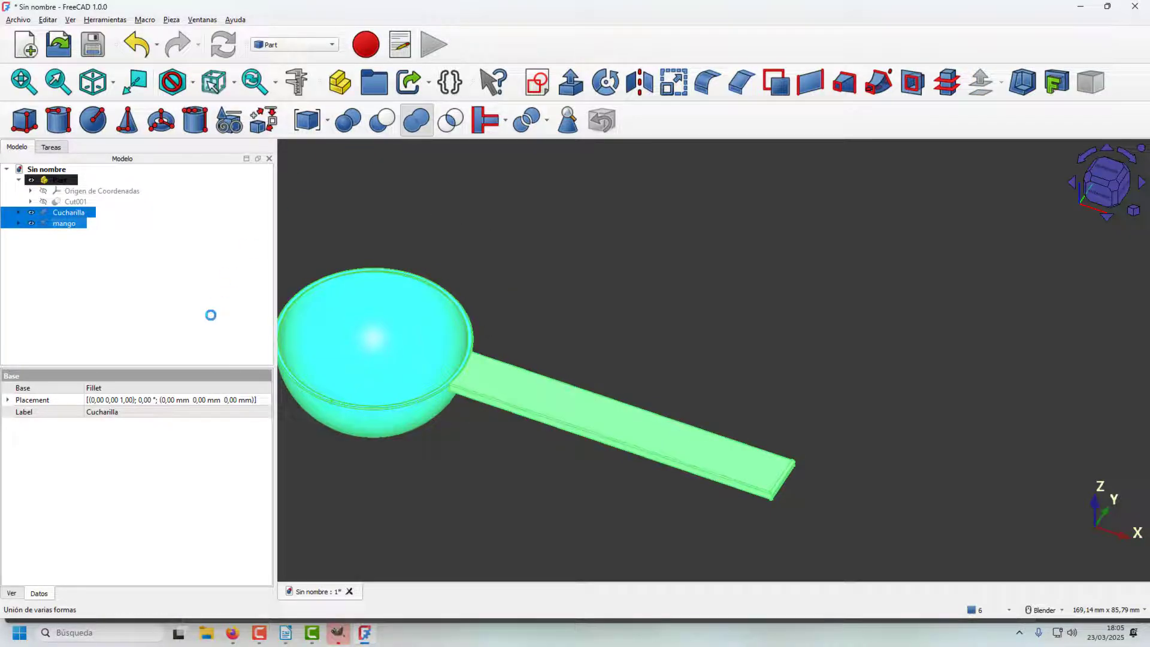
Set the shape appearance colour of the fused spoon to light blue #00aaff
left_click(12, 594)
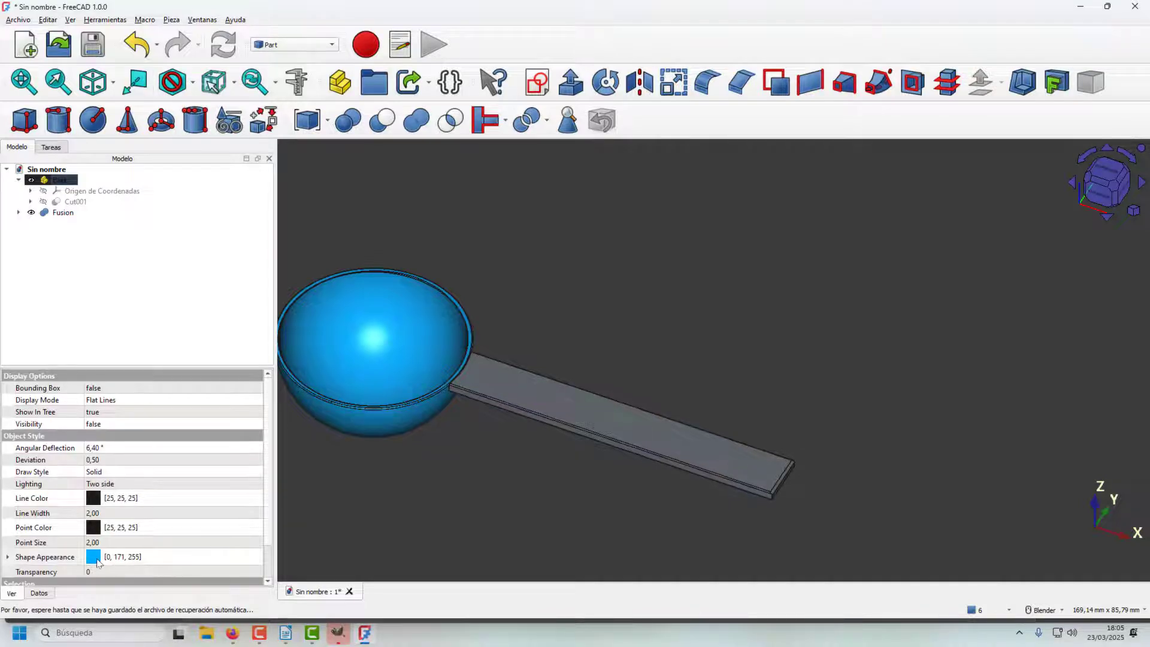
left_click(63, 213)
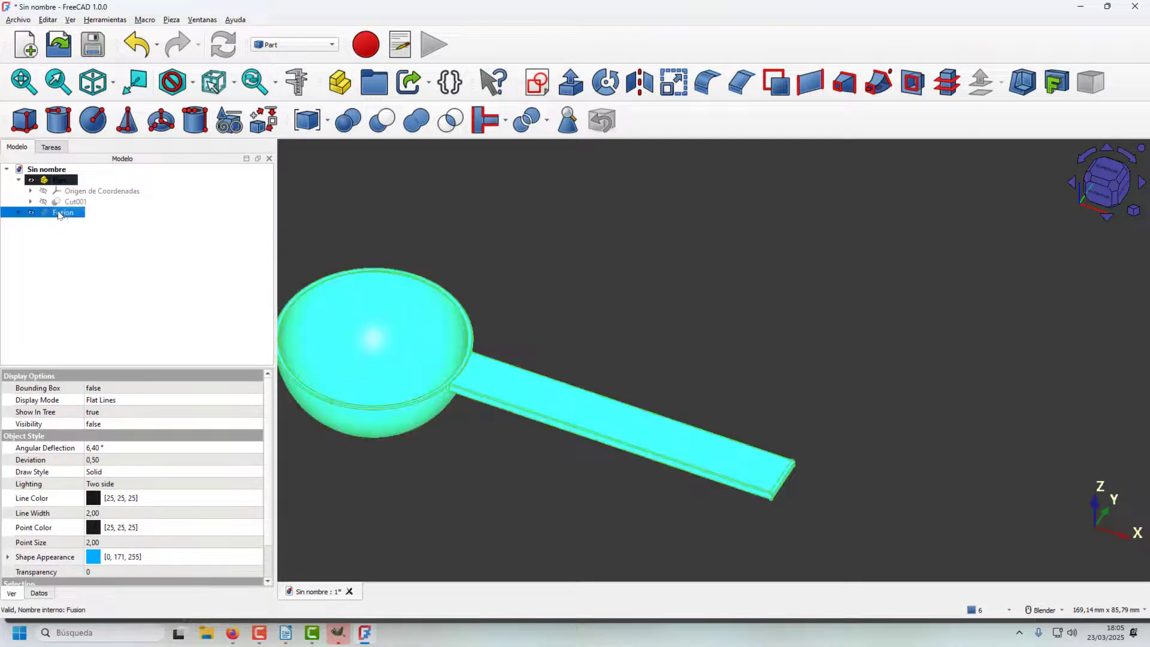
left_click(117, 559)
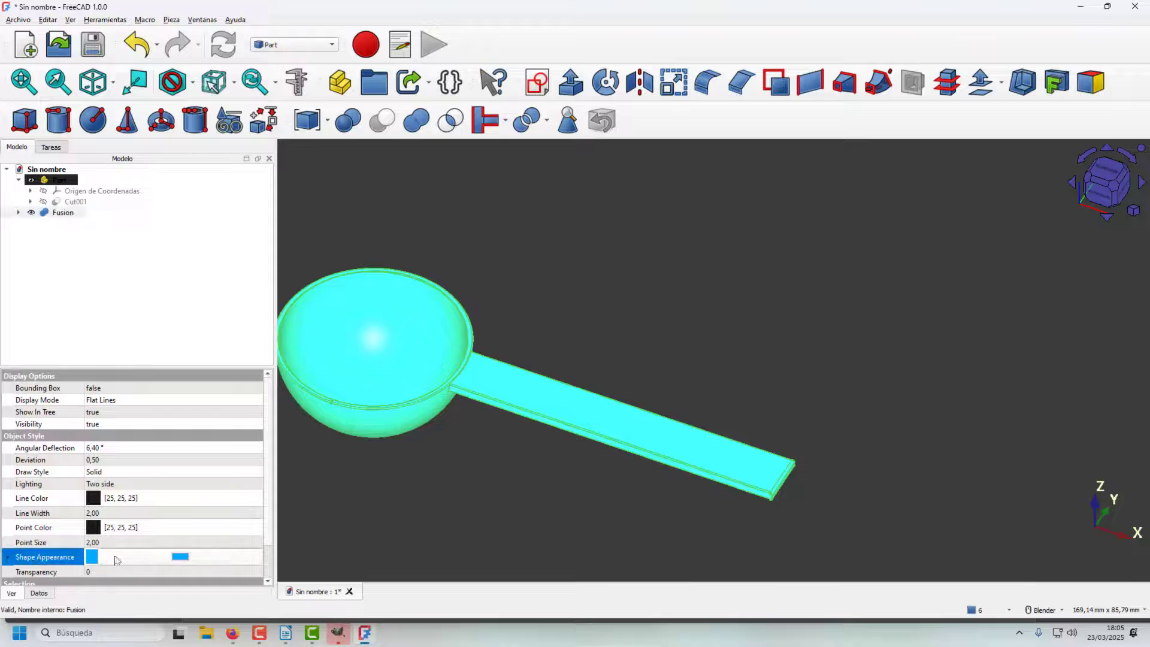
left_click(183, 558)
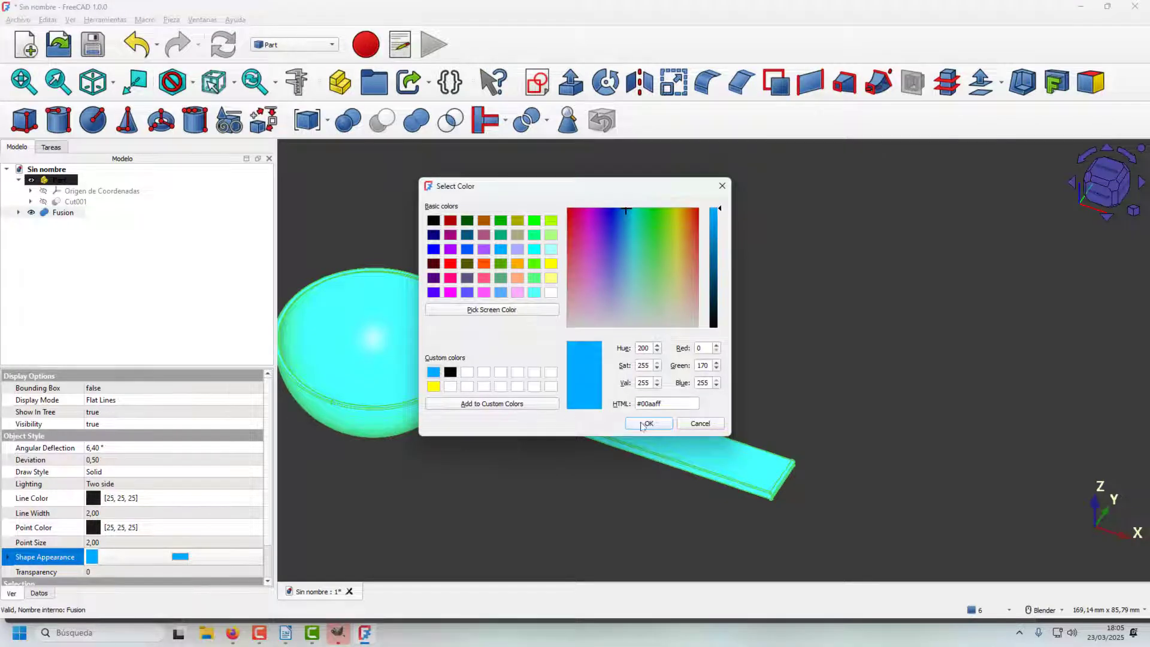
left_click(642, 427)
left_click(514, 493)
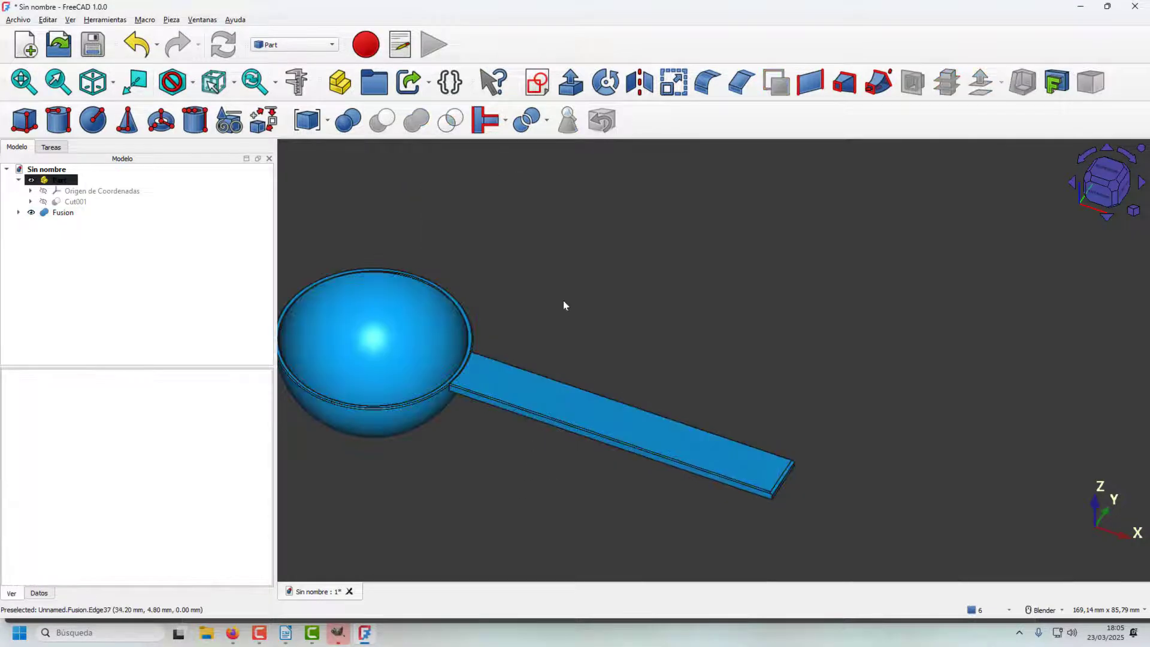
scroll(563, 305, "down", 4)
scroll(477, 370, "up", 4)
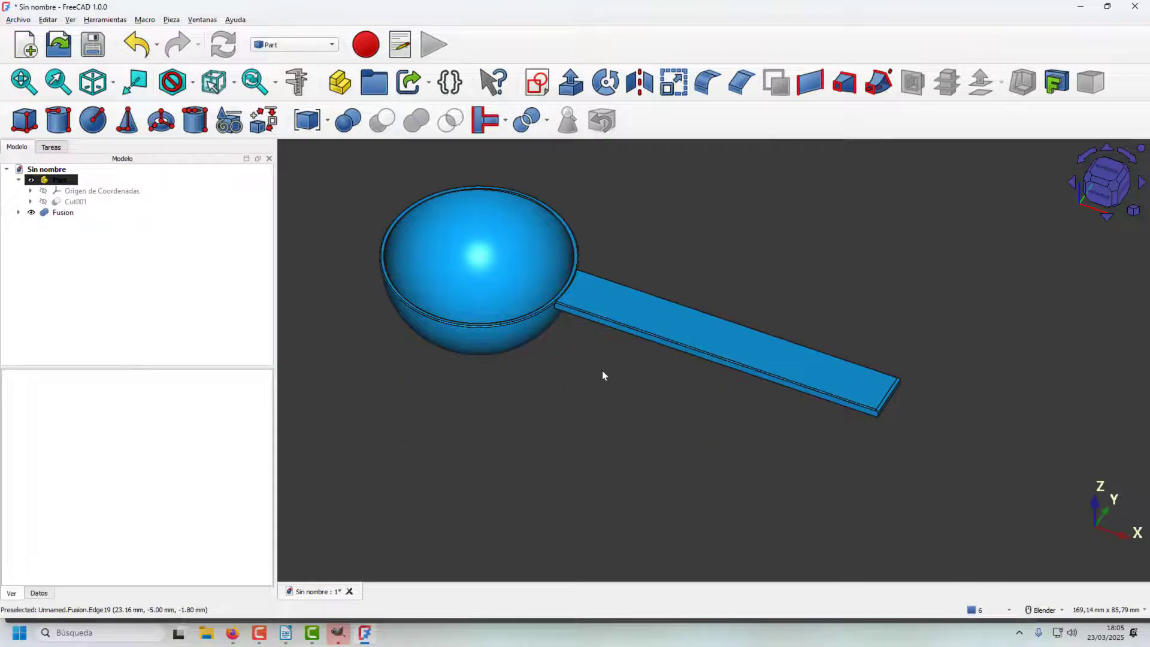
middle_click_drag(602, 375, 626, 375)
scroll(504, 275, "up", 5)
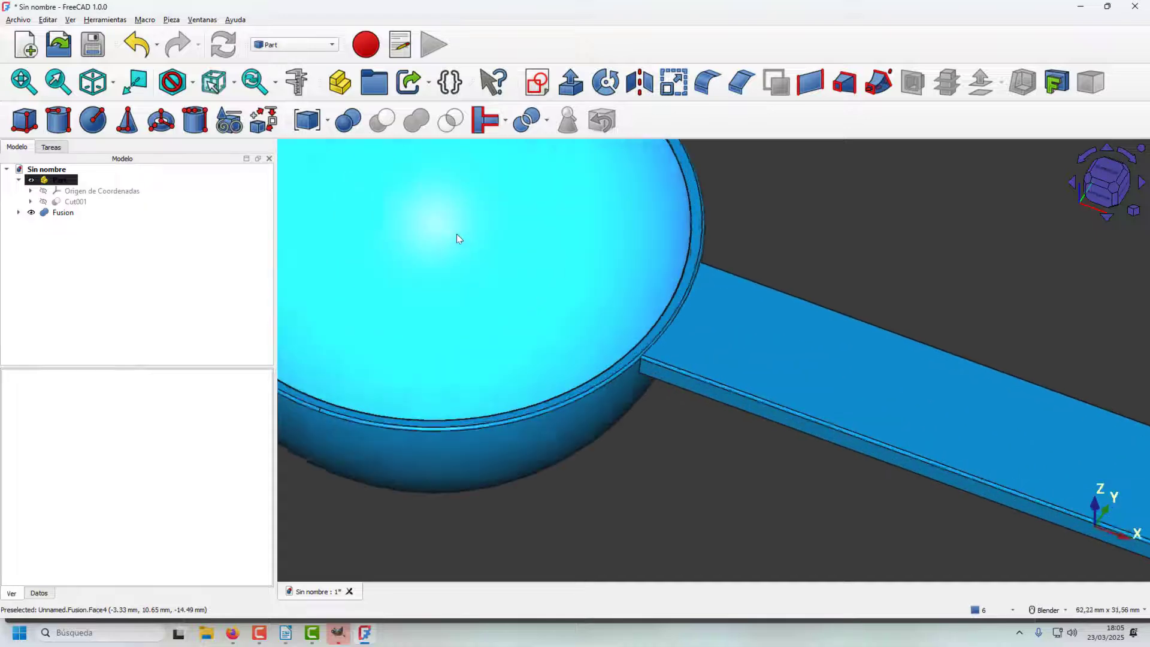
scroll(457, 237, "down", 5)
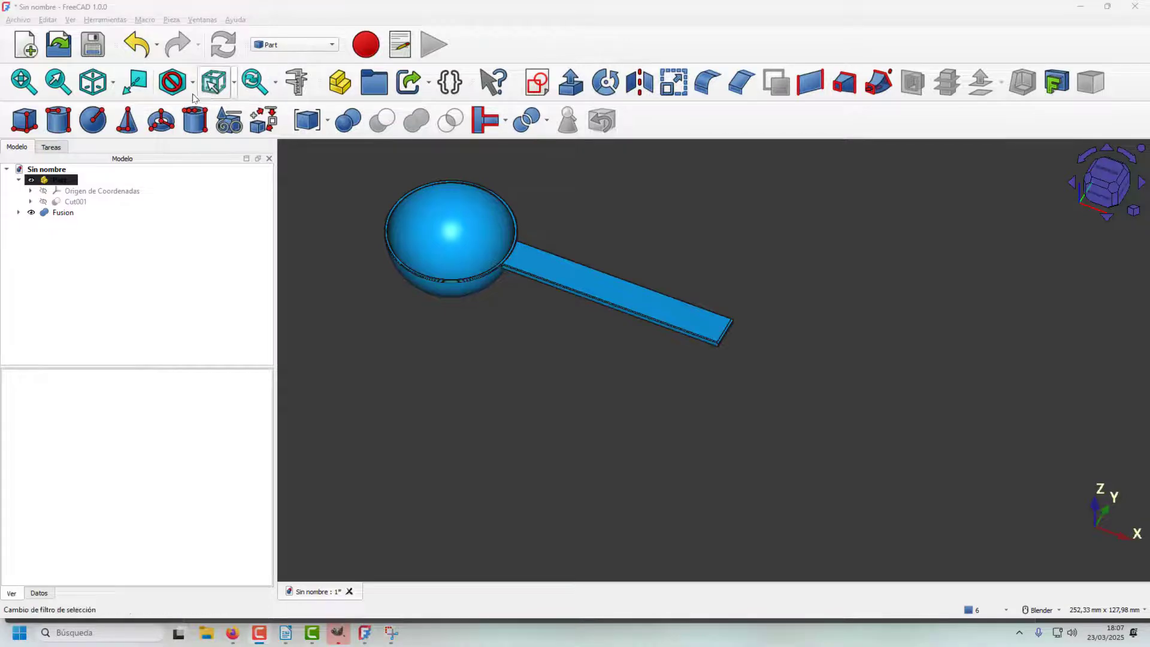
Create a new empty document and add a sphere to it
left_click(29, 48)
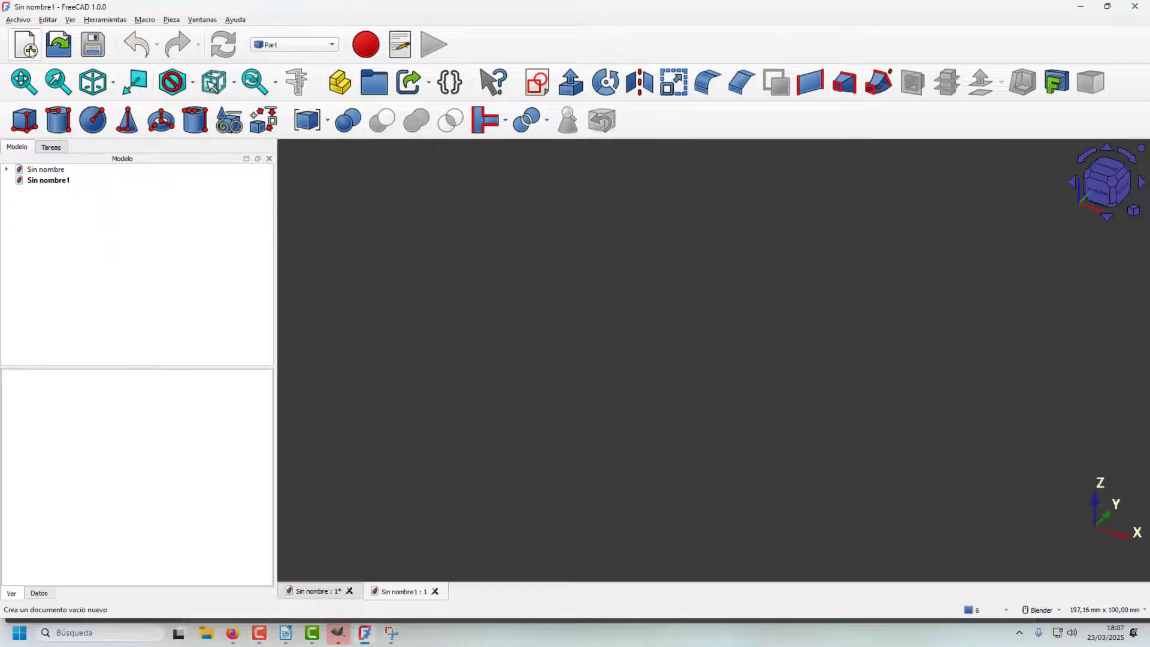
left_click(100, 122)
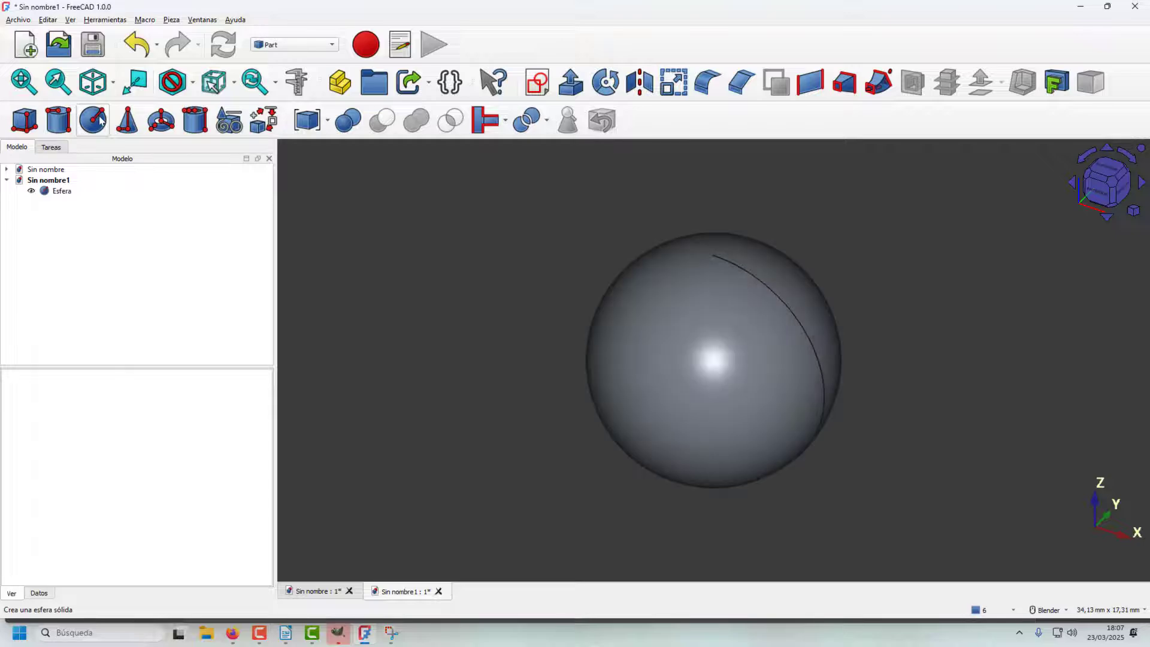
Set the sphere's shape appearance colour to the light blue custom colour #00aaff
left_click(67, 191)
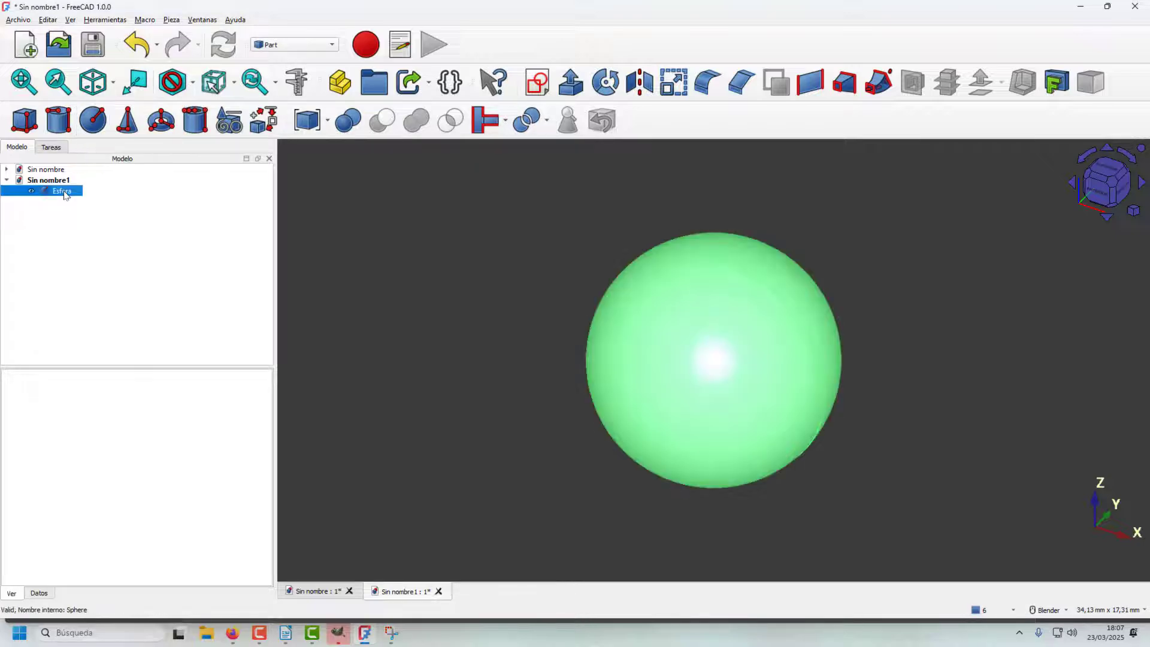
left_click(107, 552)
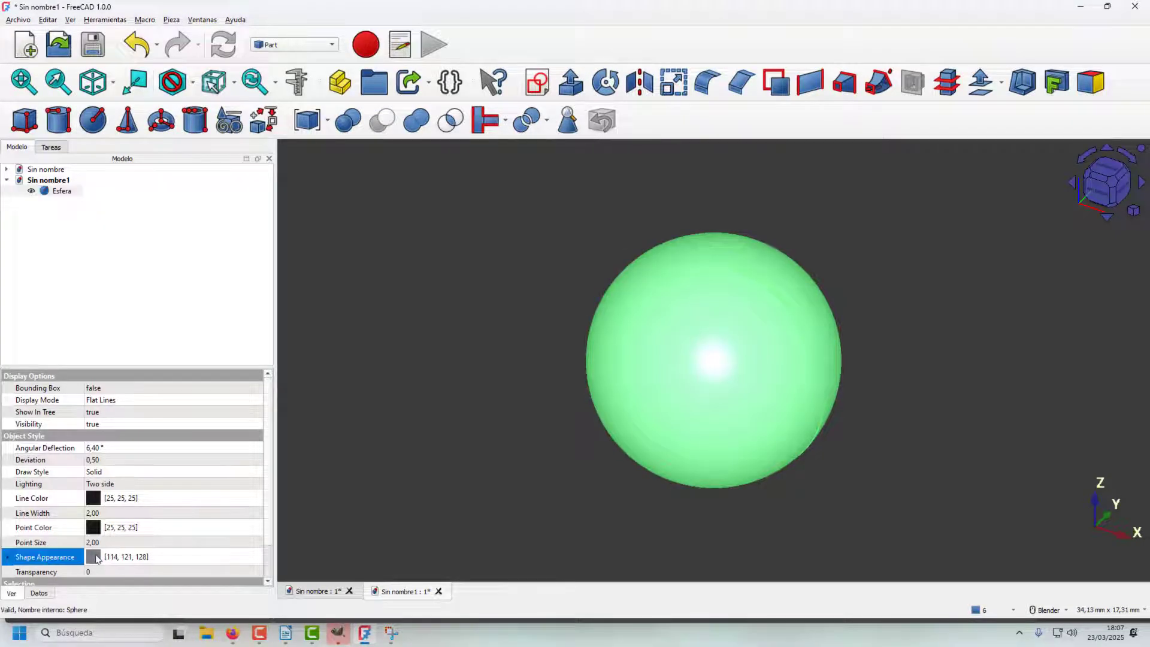
left_click(94, 556)
left_click(434, 372)
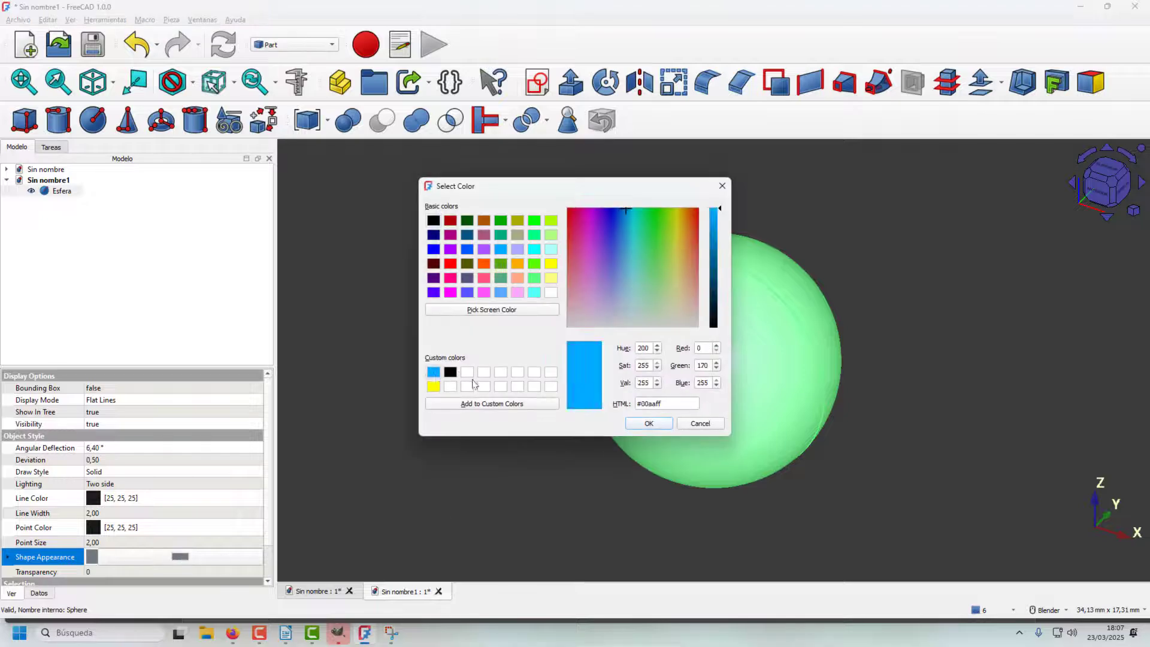
left_click(634, 422)
left_click(458, 311)
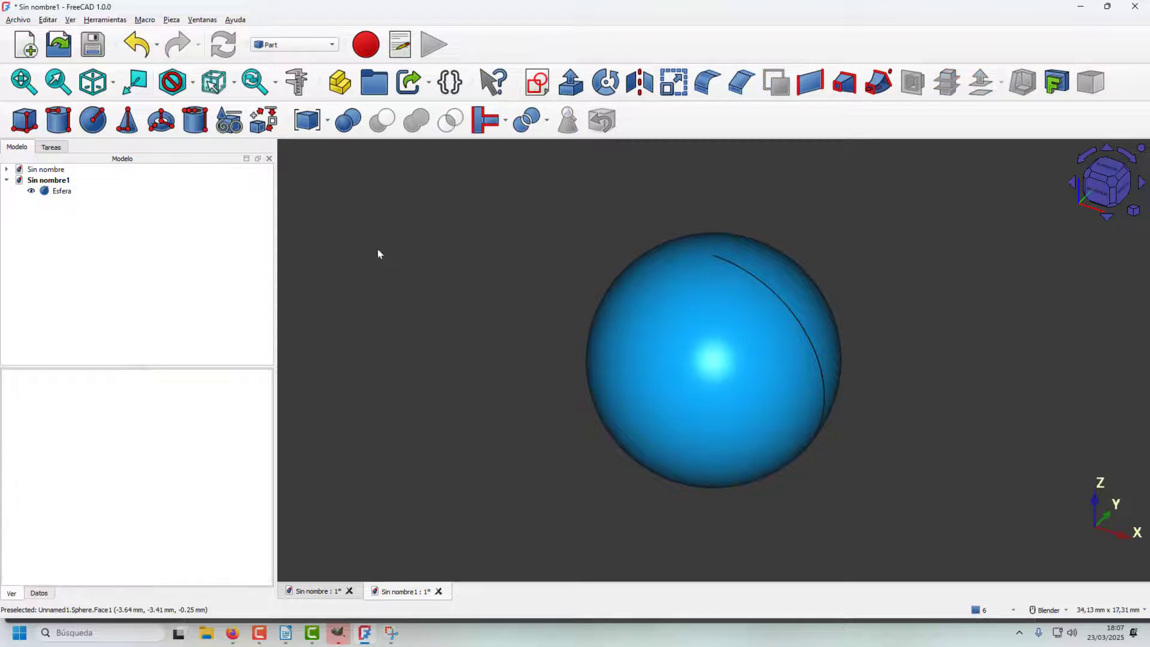
Add a cylinder to the sphere's document with a radius of 1 mm and a height of 20 mm
left_click(62, 126)
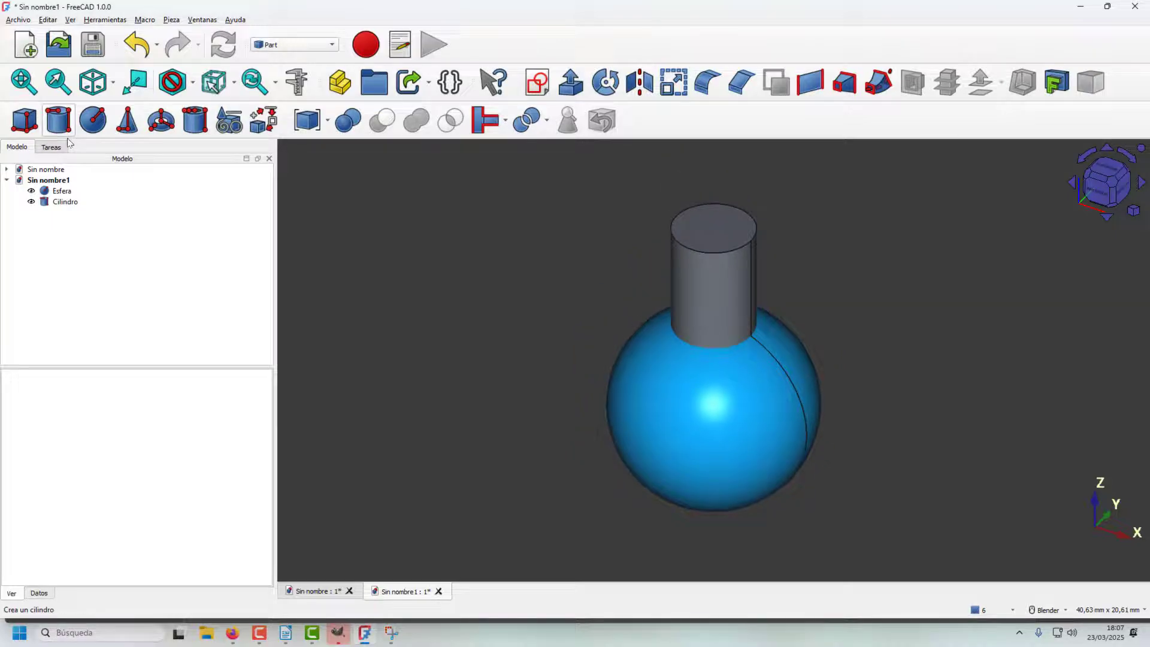
left_click(61, 204)
double_click(61, 204)
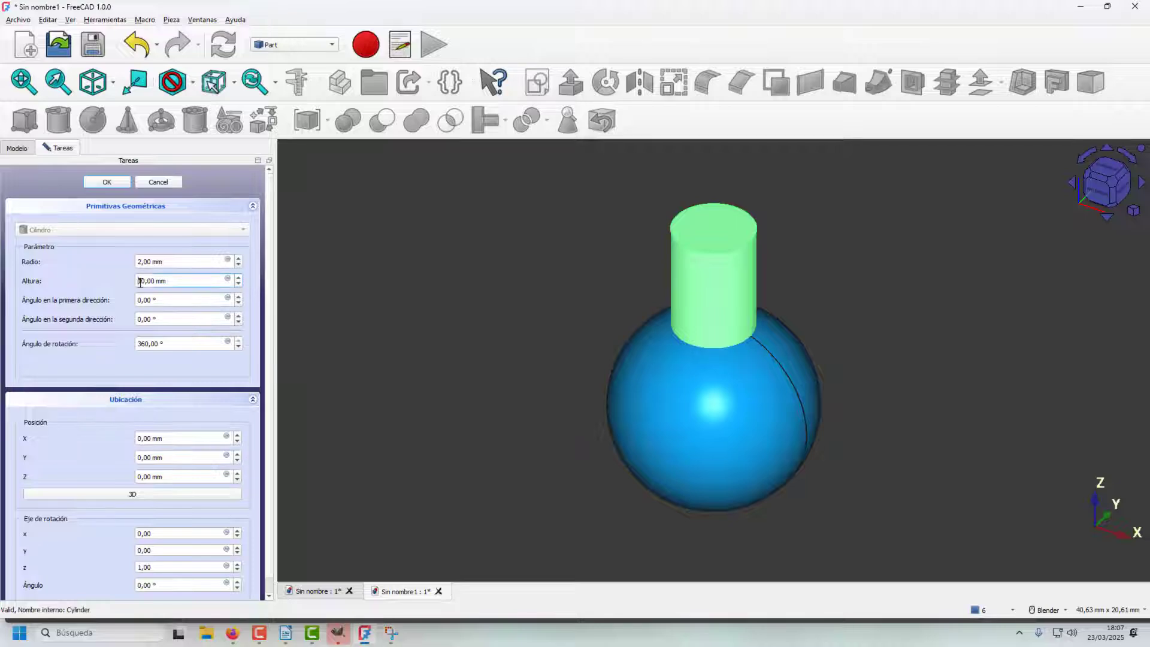
type("2")
left_click(139, 262)
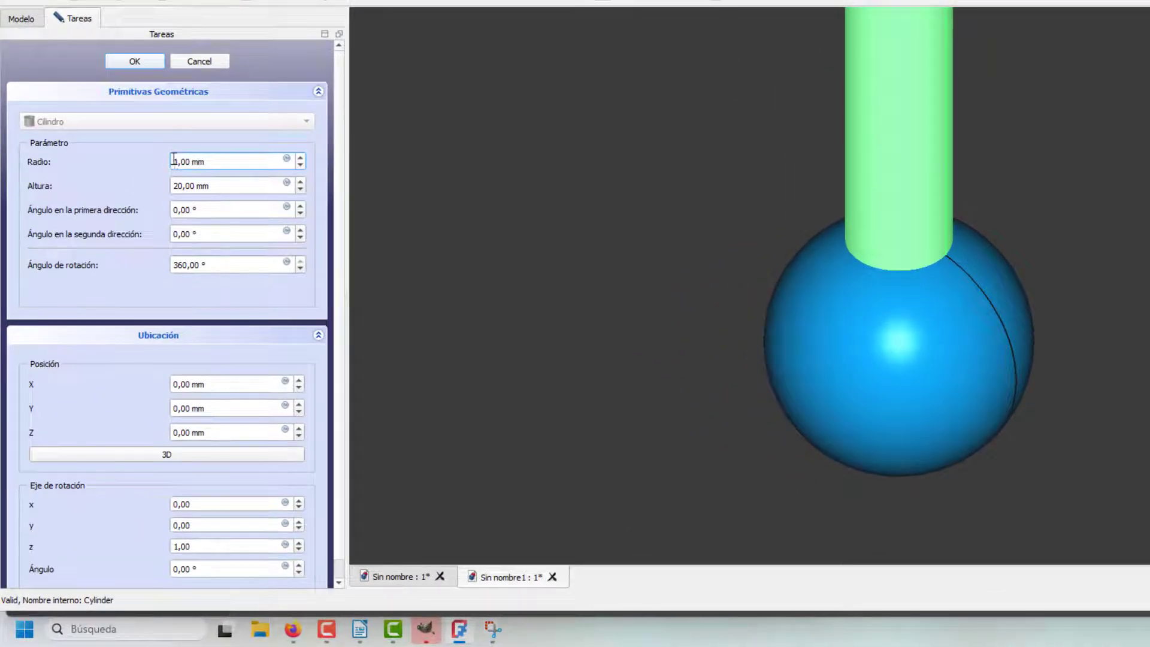
left_click(122, 62)
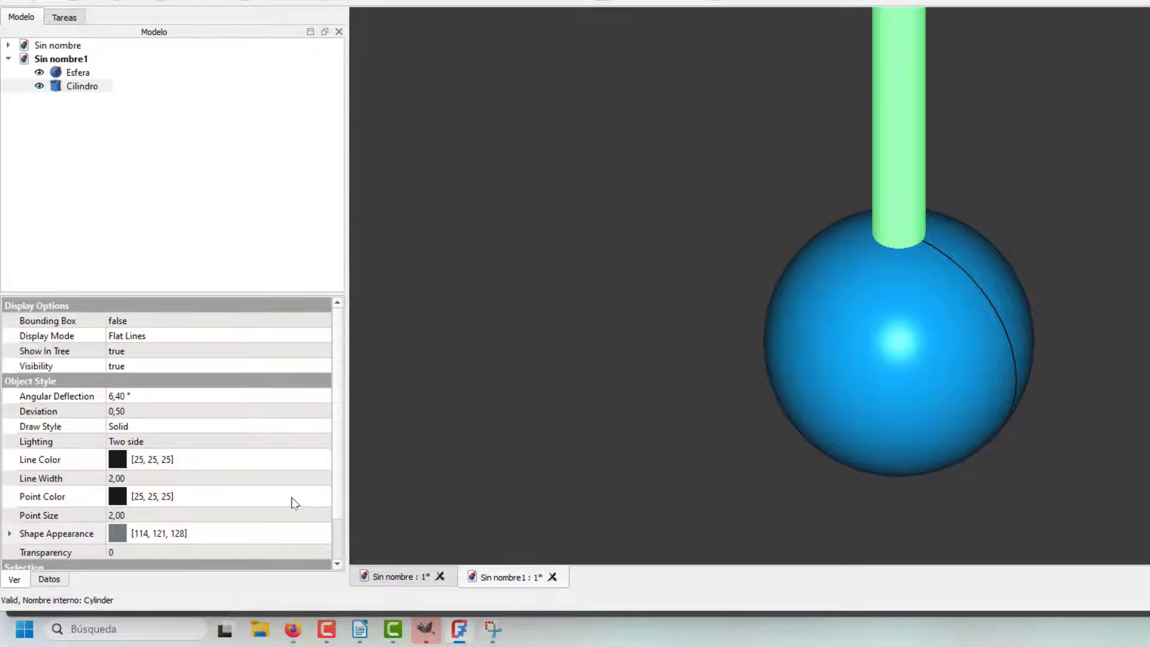
Move the cylinder through the sphere by setting its placement translation to -9 mm along Z
left_click(87, 89)
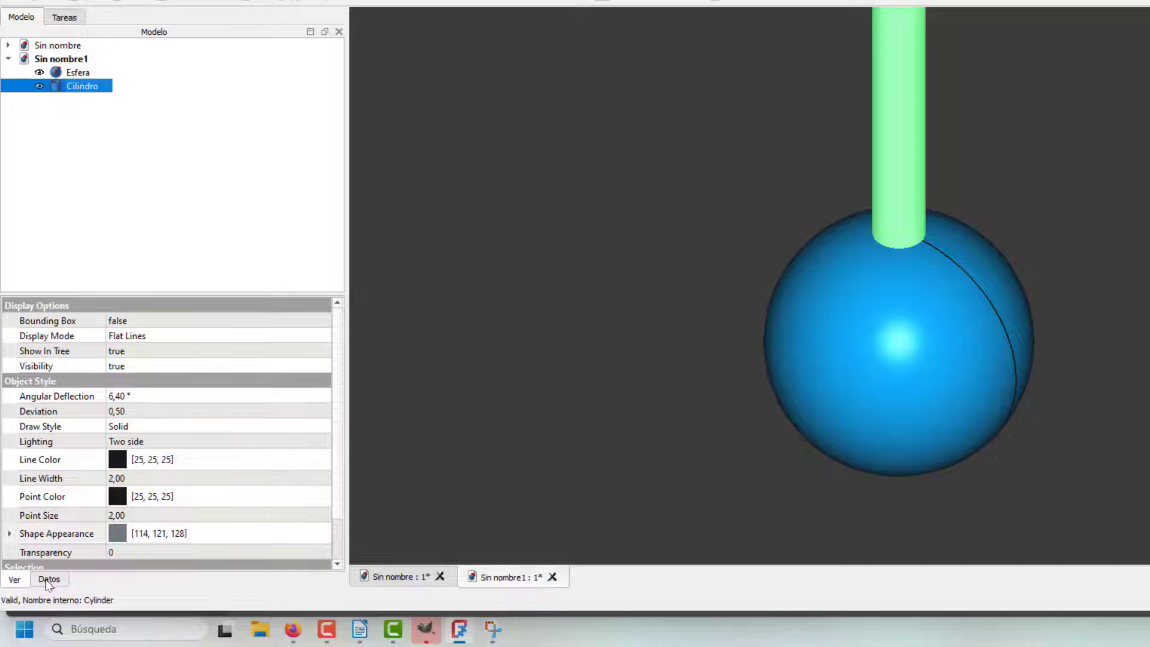
left_click(49, 580)
left_click(329, 382)
left_click(333, 382)
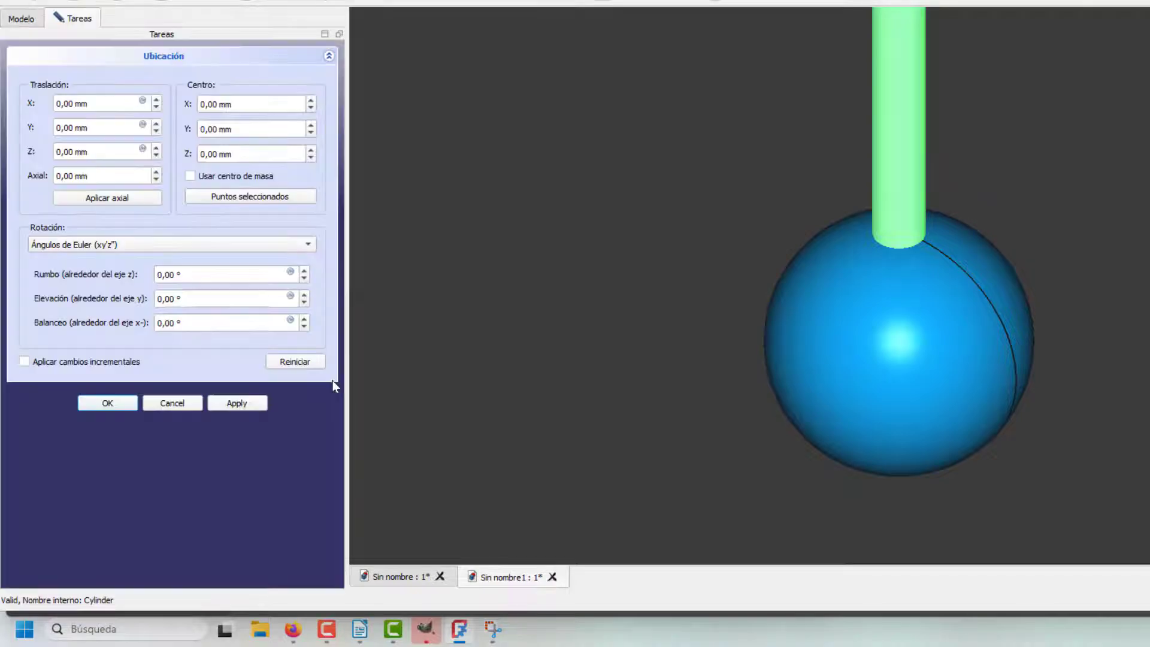
left_click(156, 157)
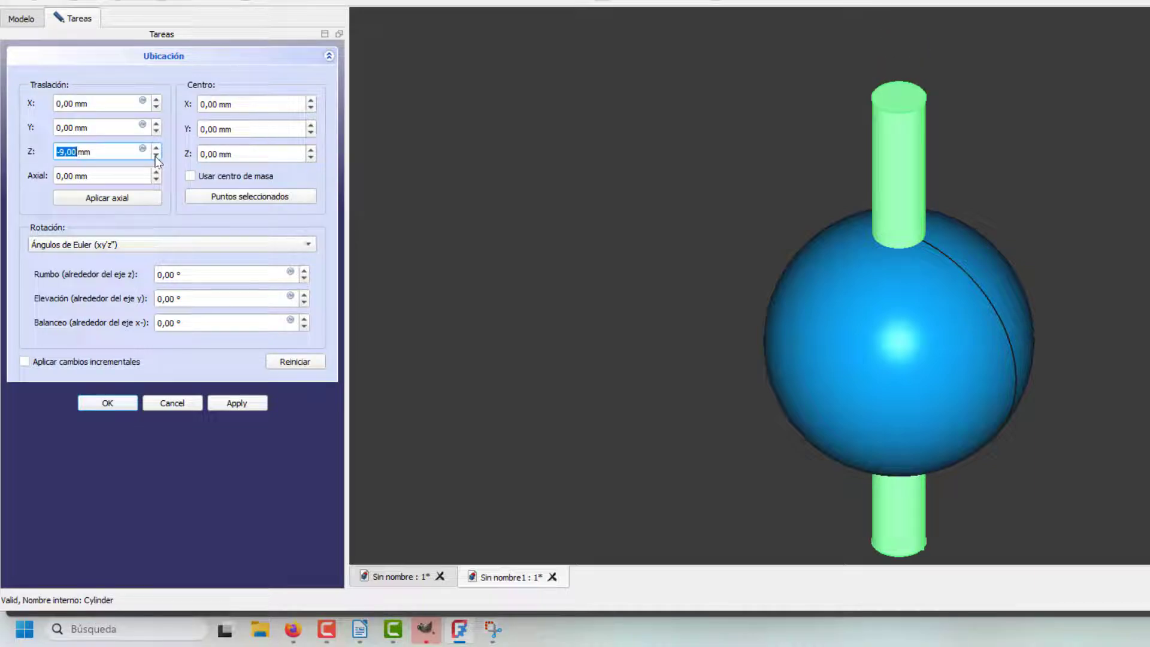
left_click(250, 404)
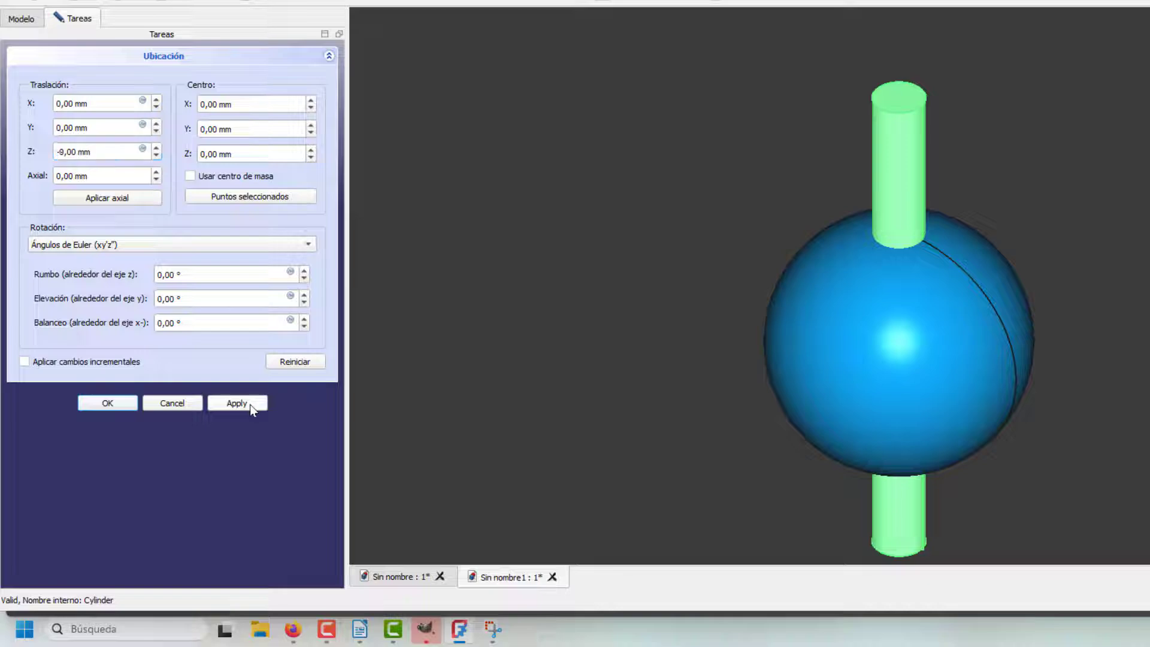
left_click(121, 404)
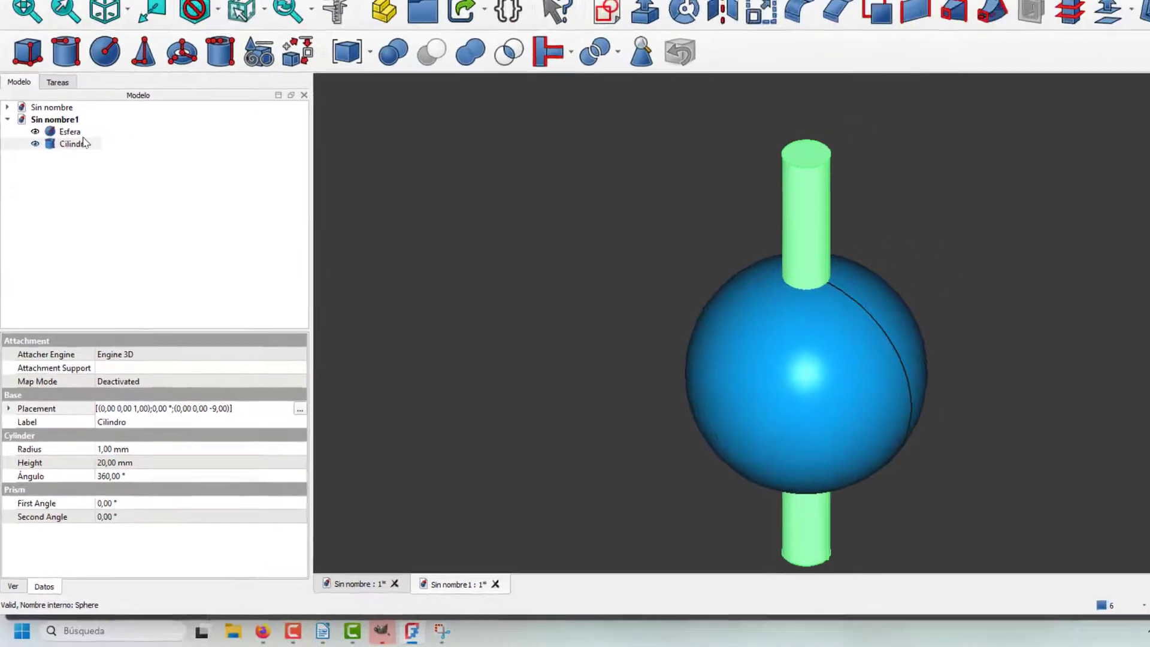
Cut the cylinder out of the sphere with a boolean cut to make a through hole
left_click(85, 75)
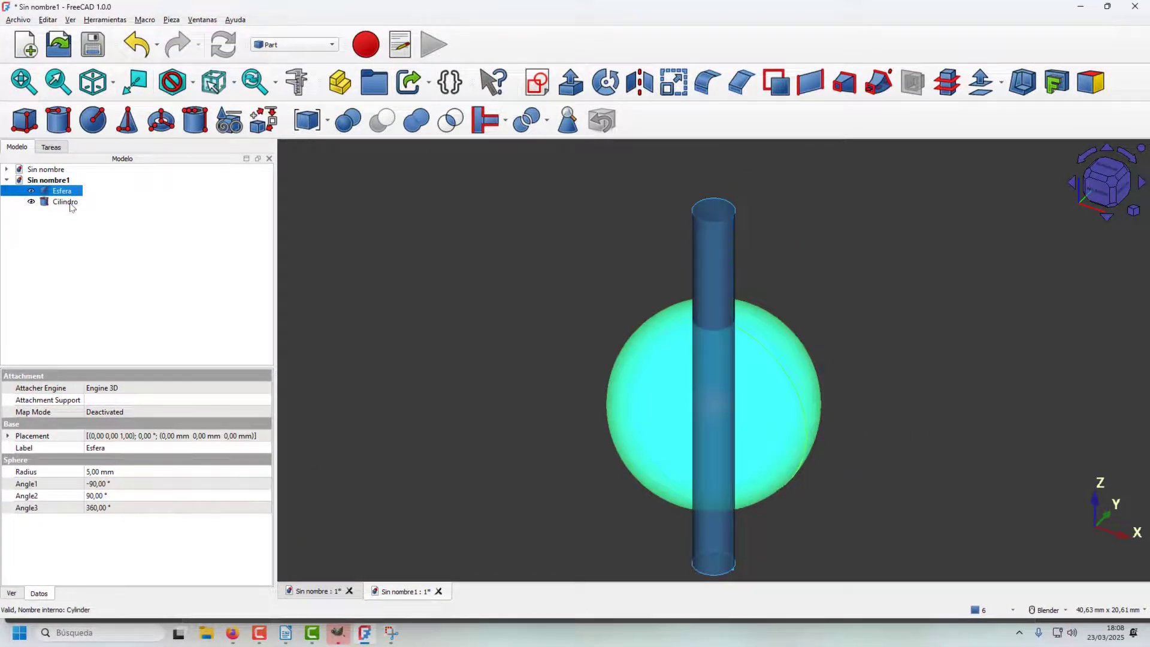
left_click(71, 205, "ctrl")
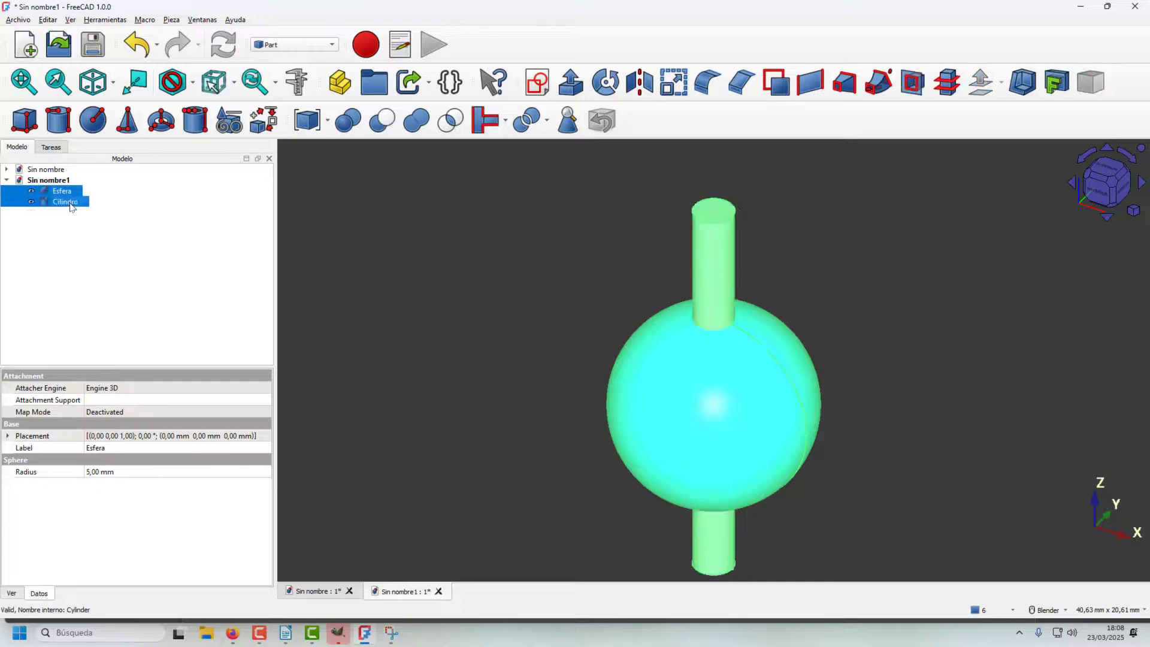
left_click(384, 129)
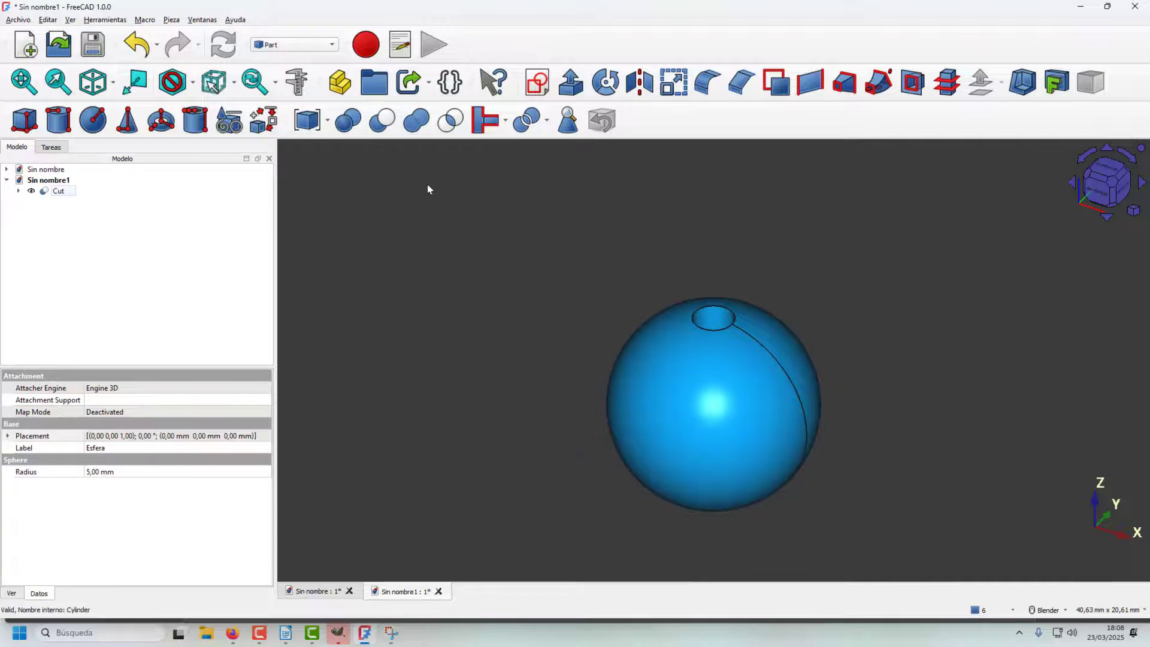
Chamfer the hole's upper edge on the sphere with an equal distance of 0.60 mm
scroll(677, 330, "up", 3)
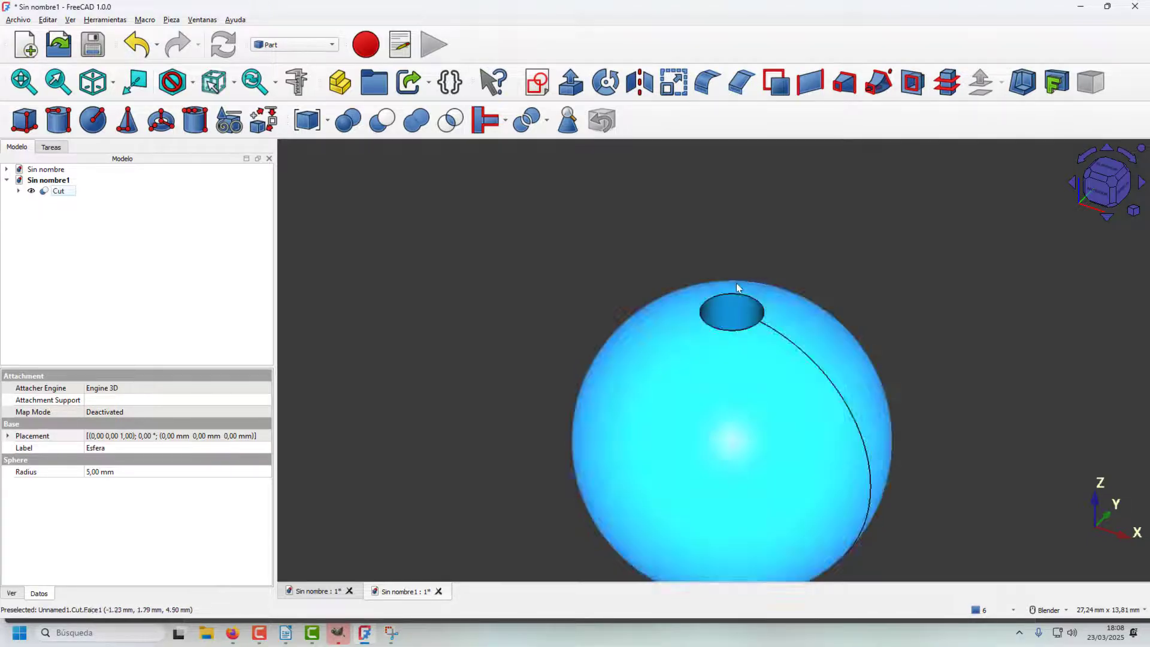
left_click(734, 330)
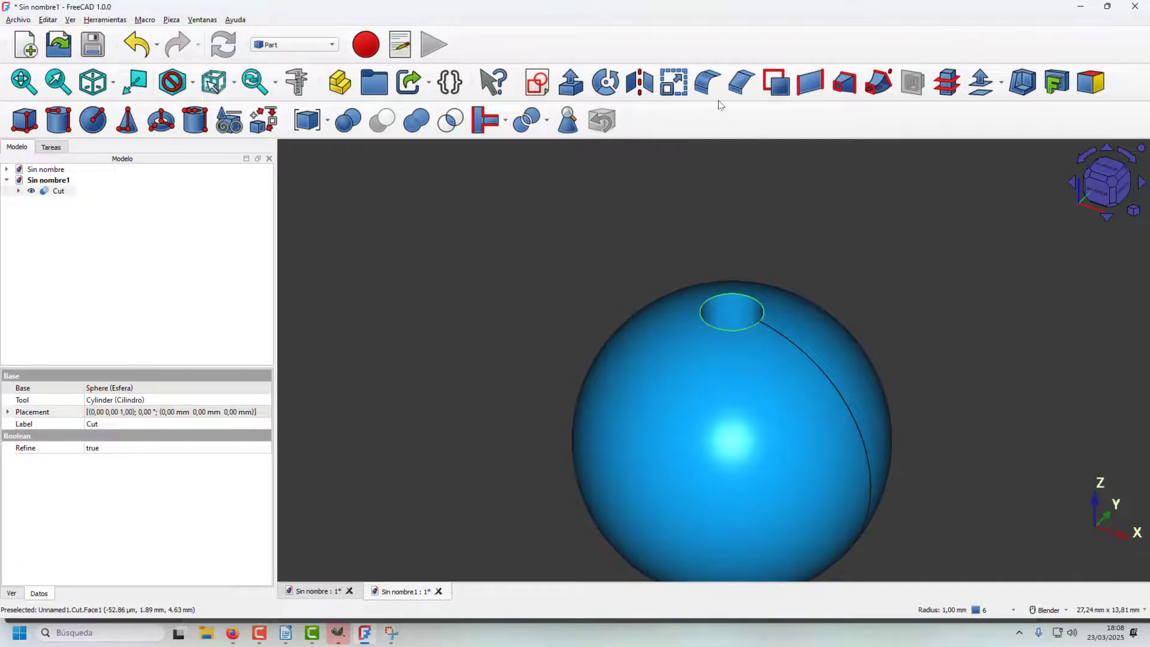
left_click(743, 84)
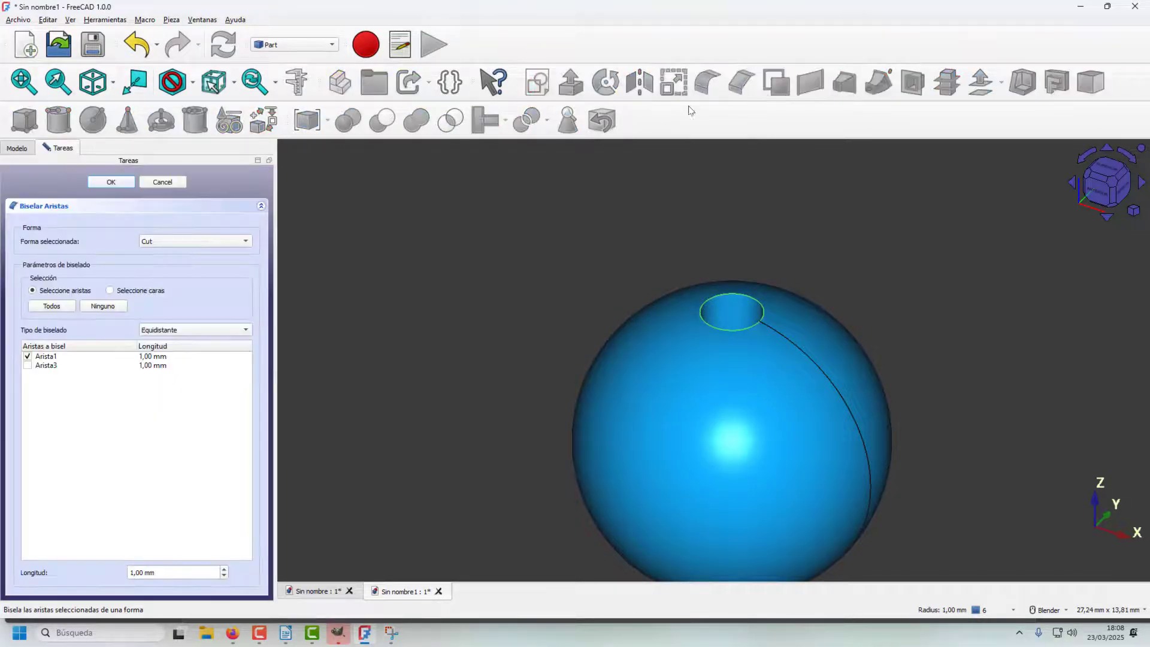
left_click(224, 575)
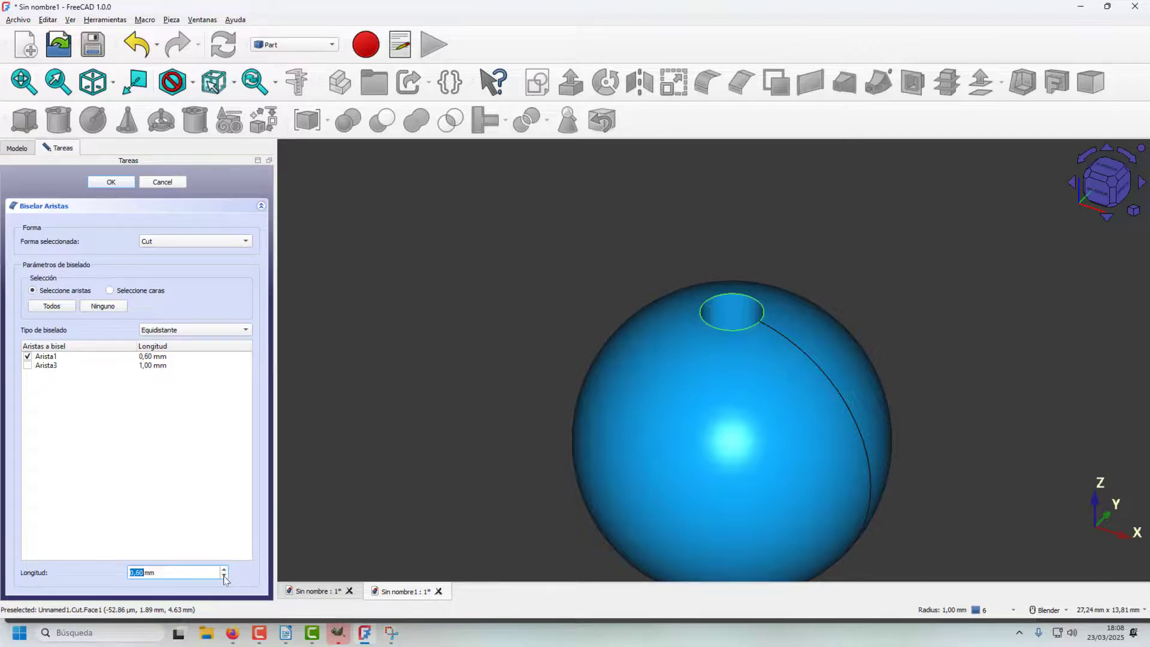
key("Return")
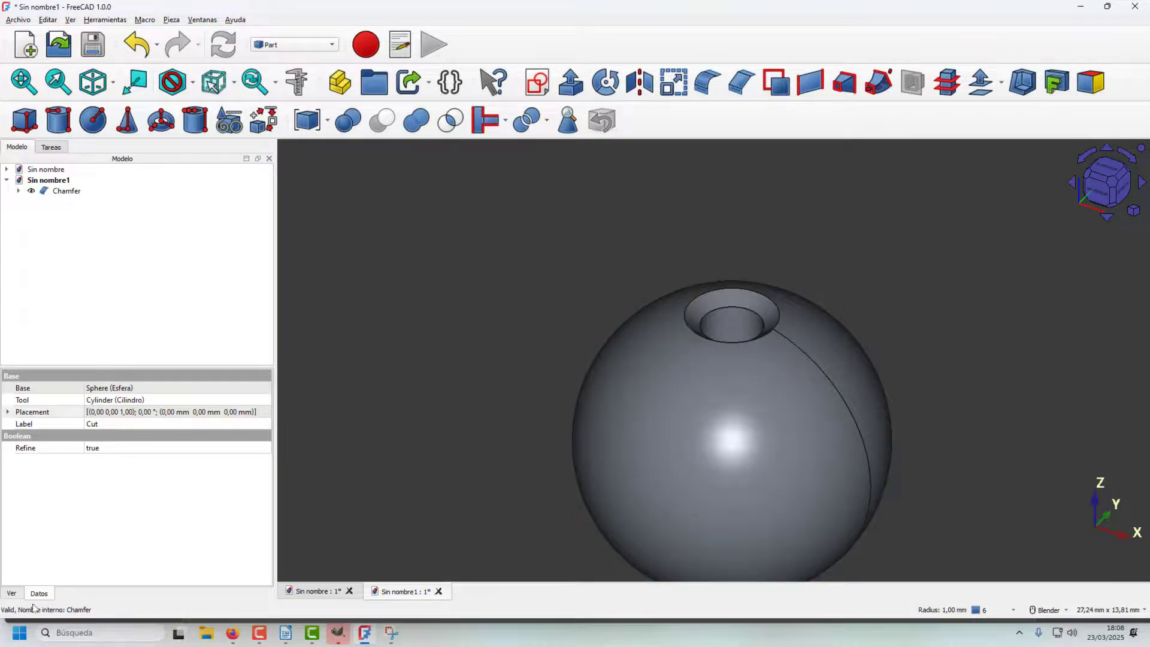
Set the chamfered sphere's shape appearance colour to the light blue custom colour #00aaff
left_click(67, 192)
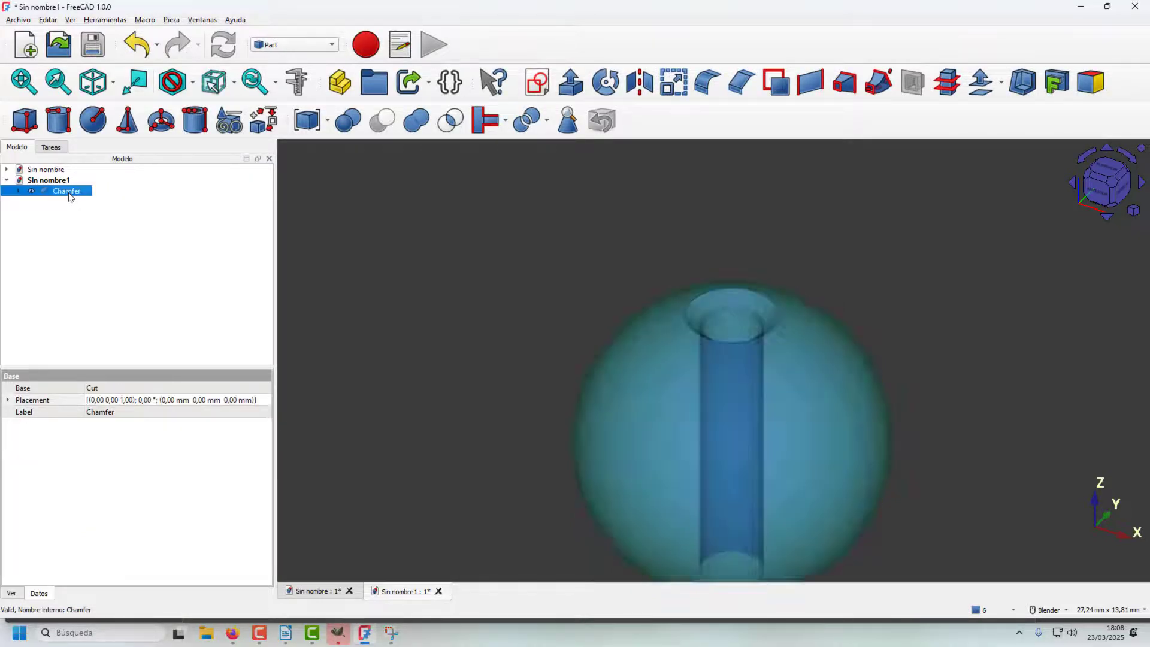
left_click(12, 593)
left_click(99, 559)
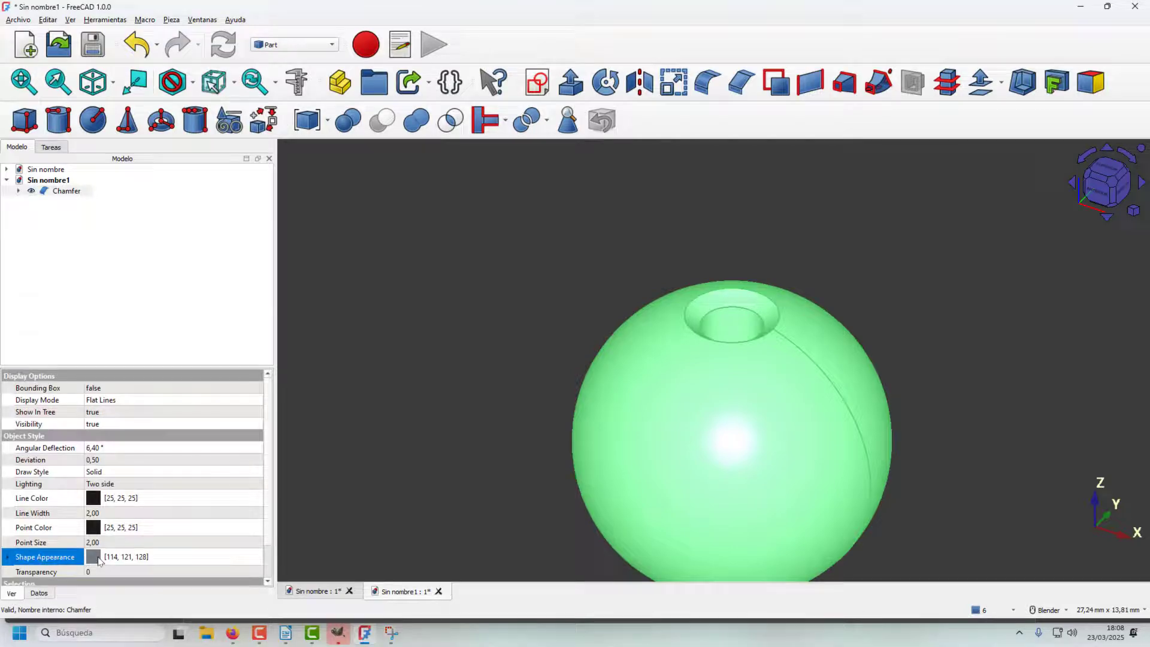
left_click(180, 557)
left_click(433, 372)
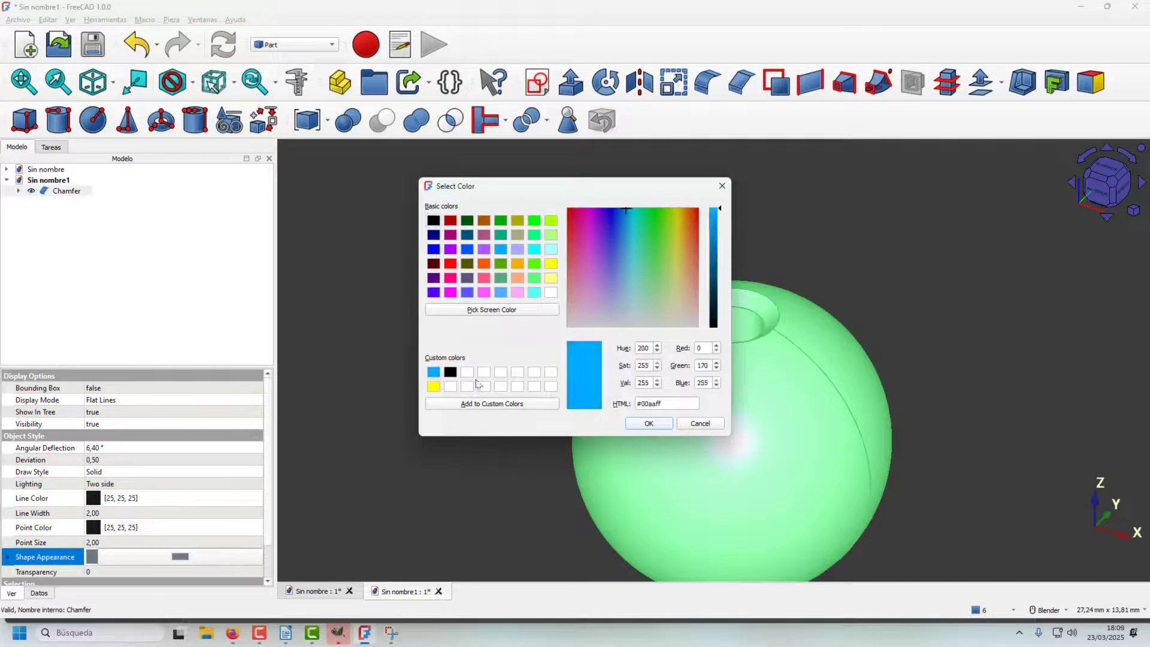
left_click(657, 423)
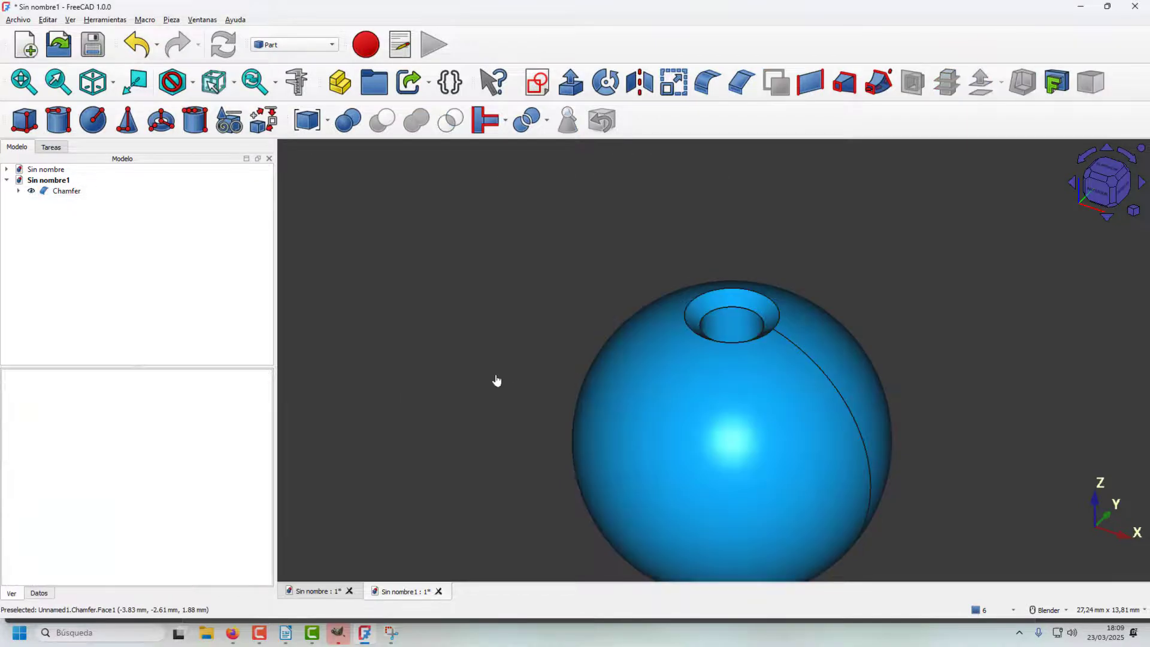
Fillet the hole's edge on the underside of the sphere with a constant radius of 0.50 mm
middle_click_drag(552, 339, 583, 397)
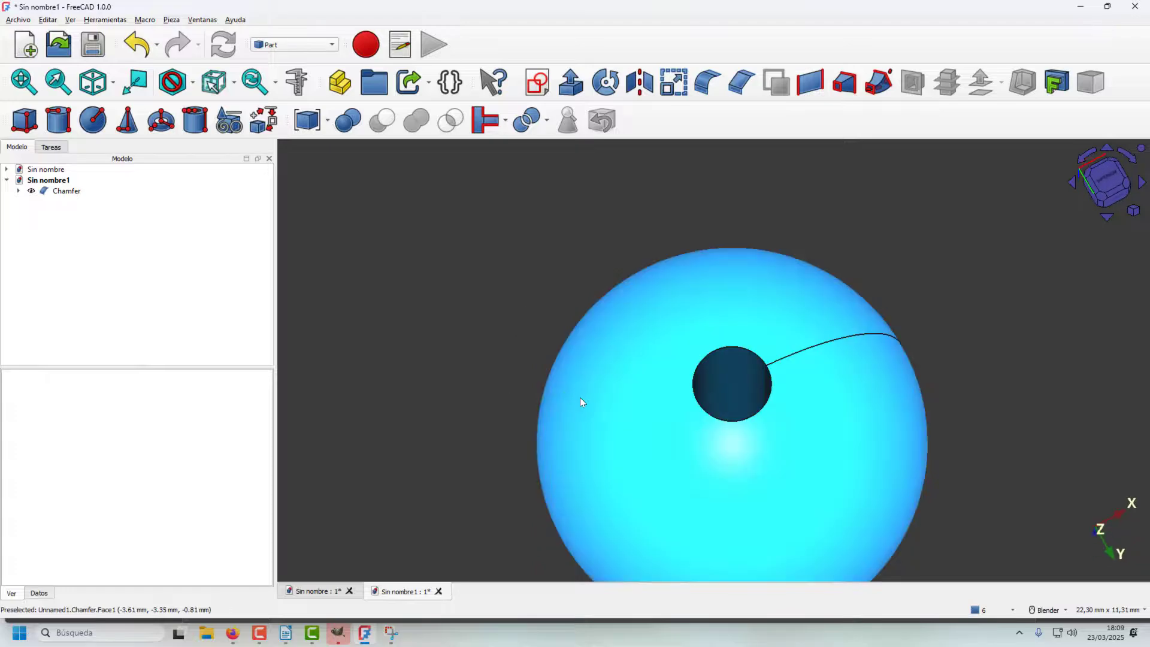
left_click(720, 420)
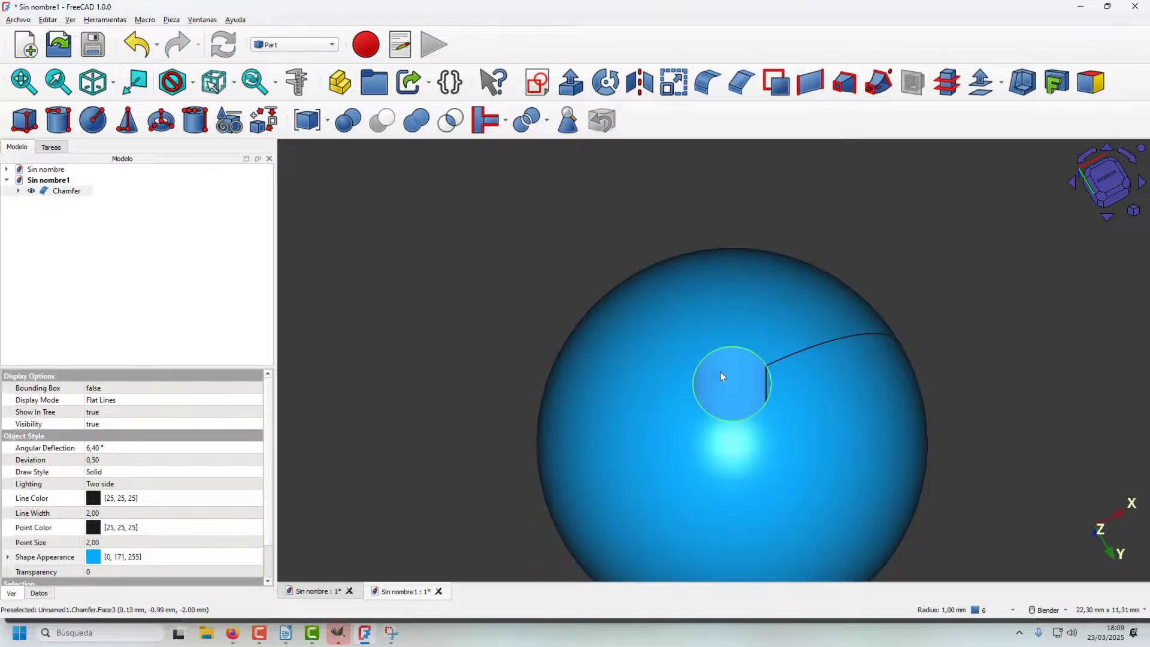
left_click(713, 82)
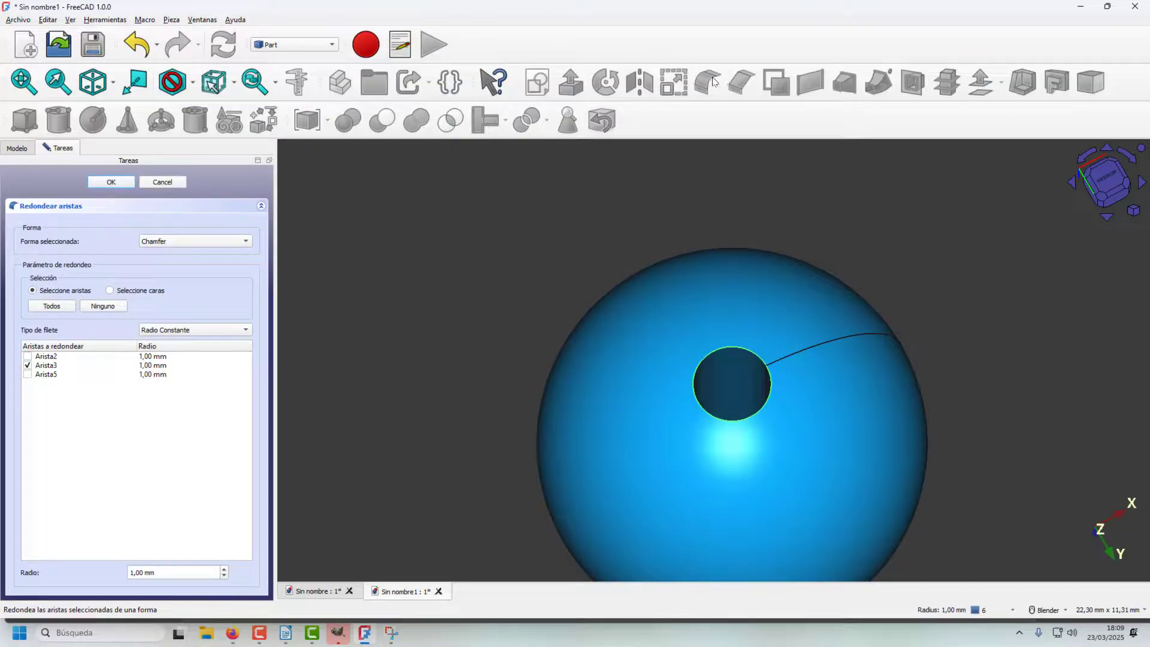
left_click(224, 575)
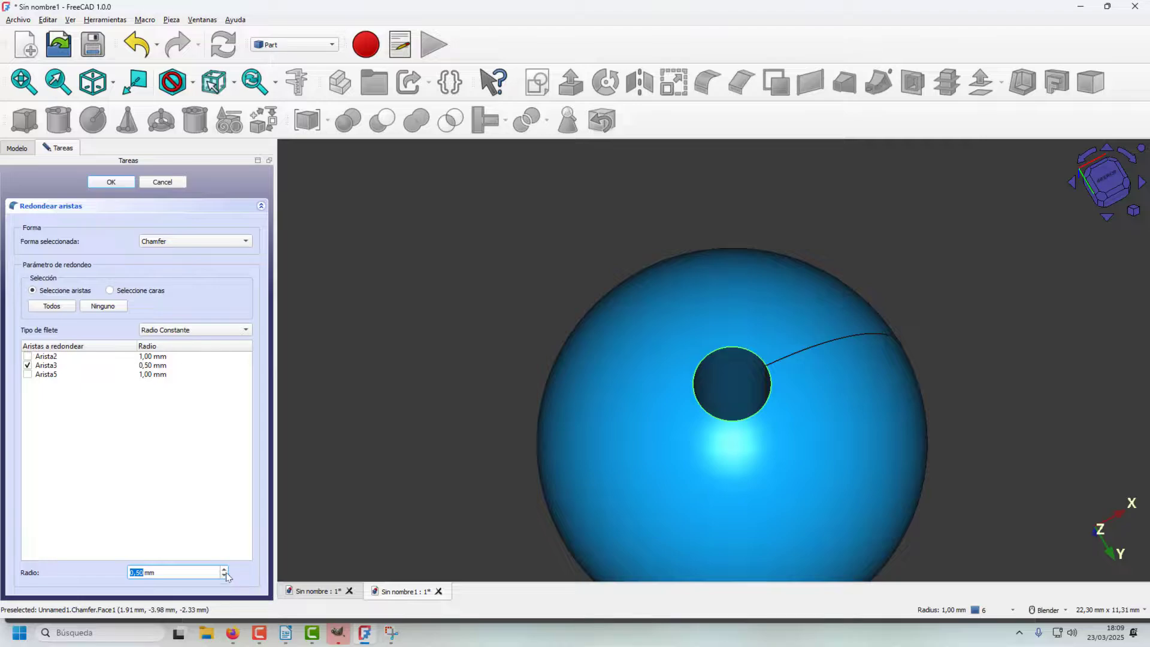
left_click(112, 182)
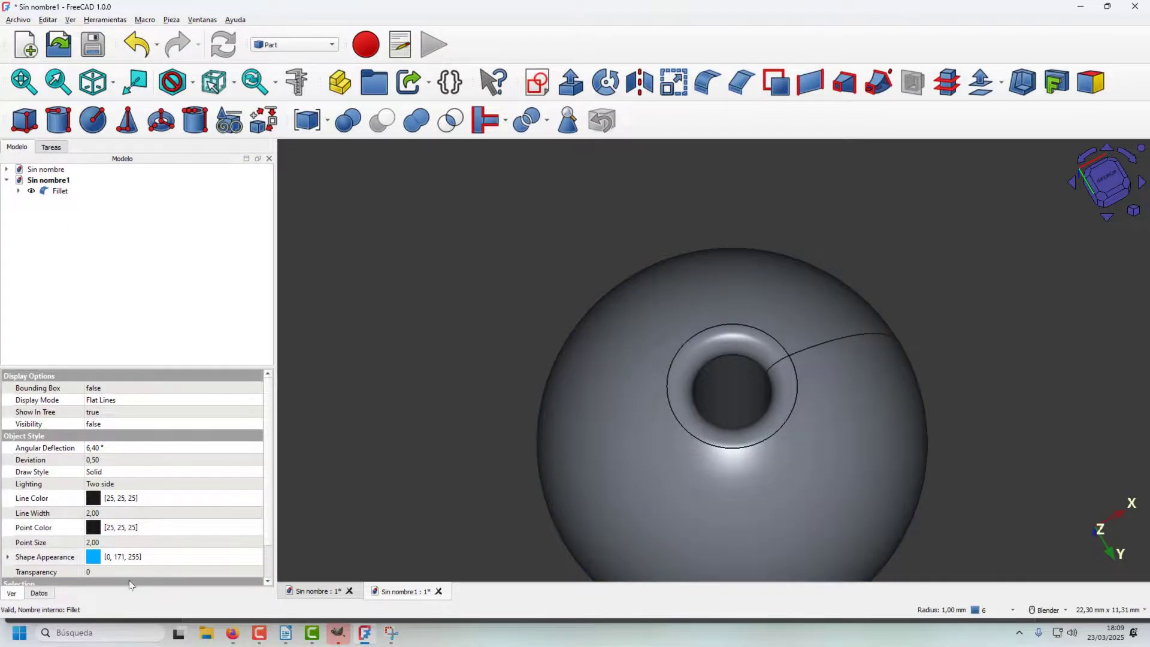
Try to recolour the filleted sphere with #00aaff while the hidden chamfer object's properties are still shown
left_click(51, 594)
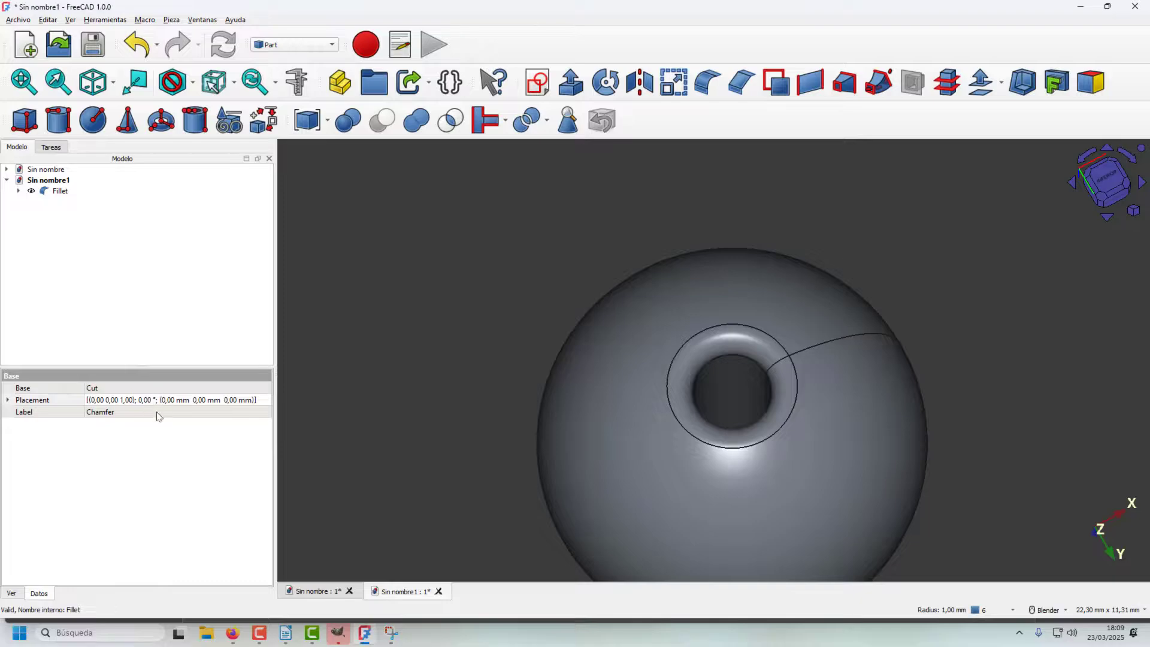
left_click(12, 593)
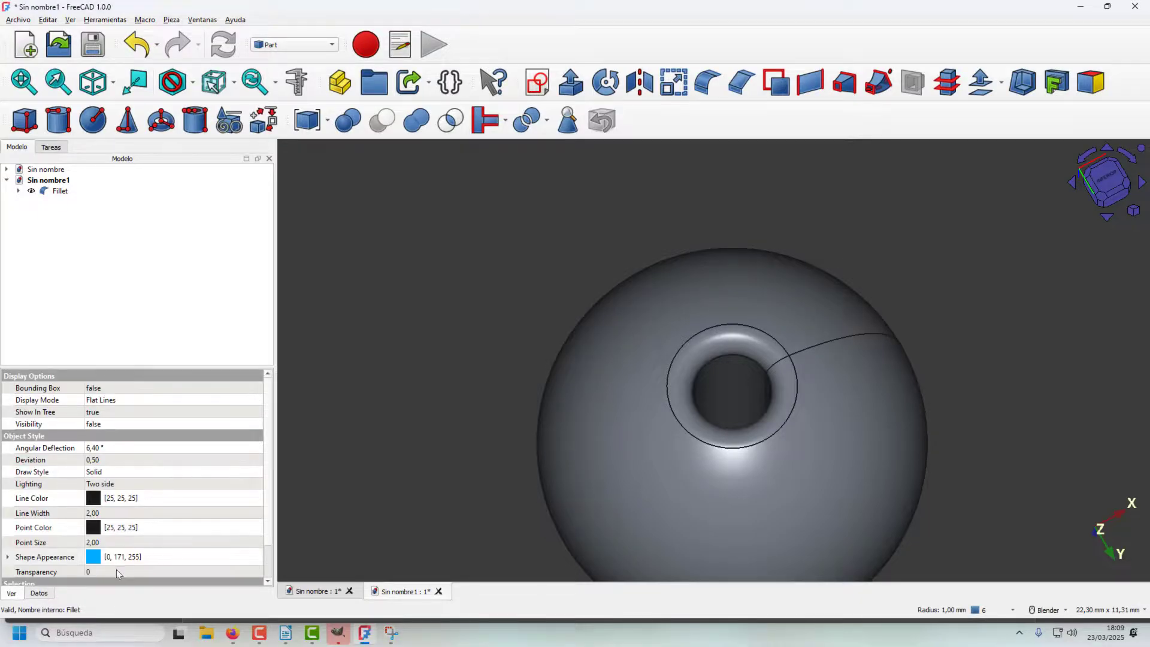
left_click(142, 558)
left_click(180, 556)
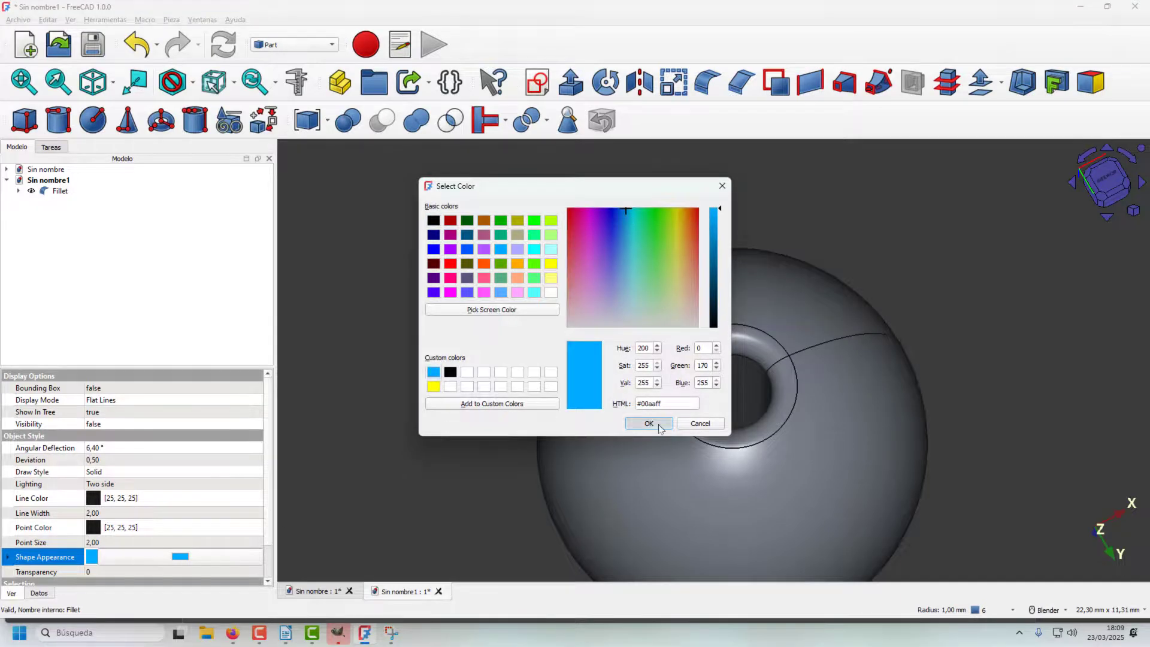
left_click(634, 424)
left_click(481, 351)
scroll(480, 352, "down", 3)
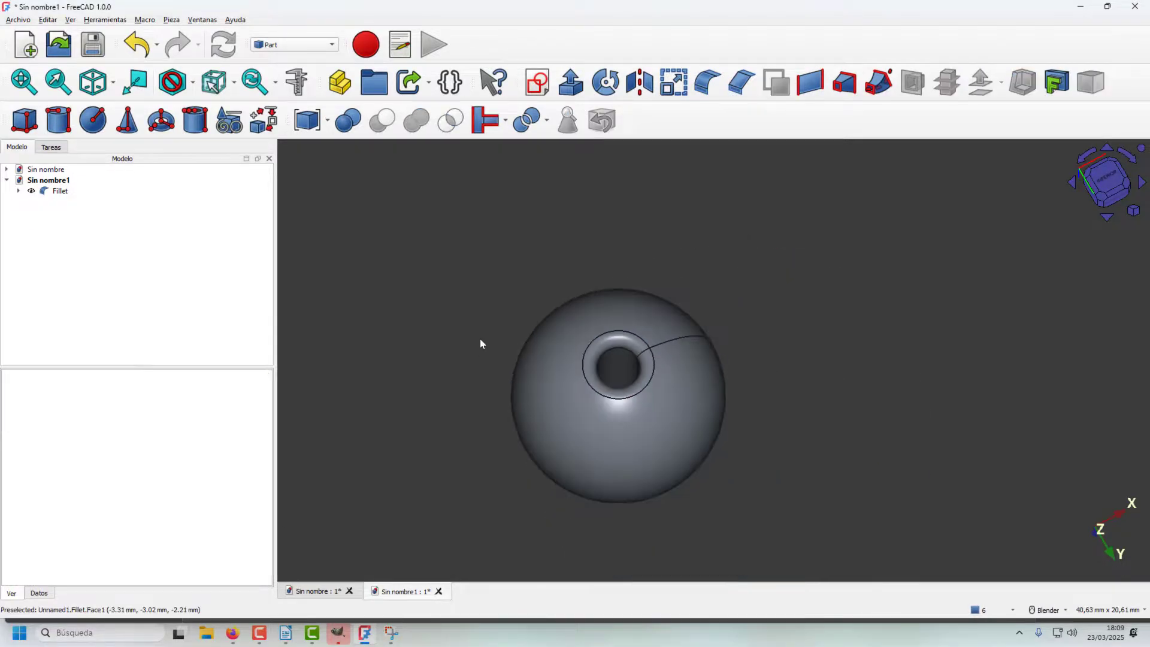
Select the fillet object and set its shape appearance colour to the light blue custom colour #00aaff
left_click(59, 191)
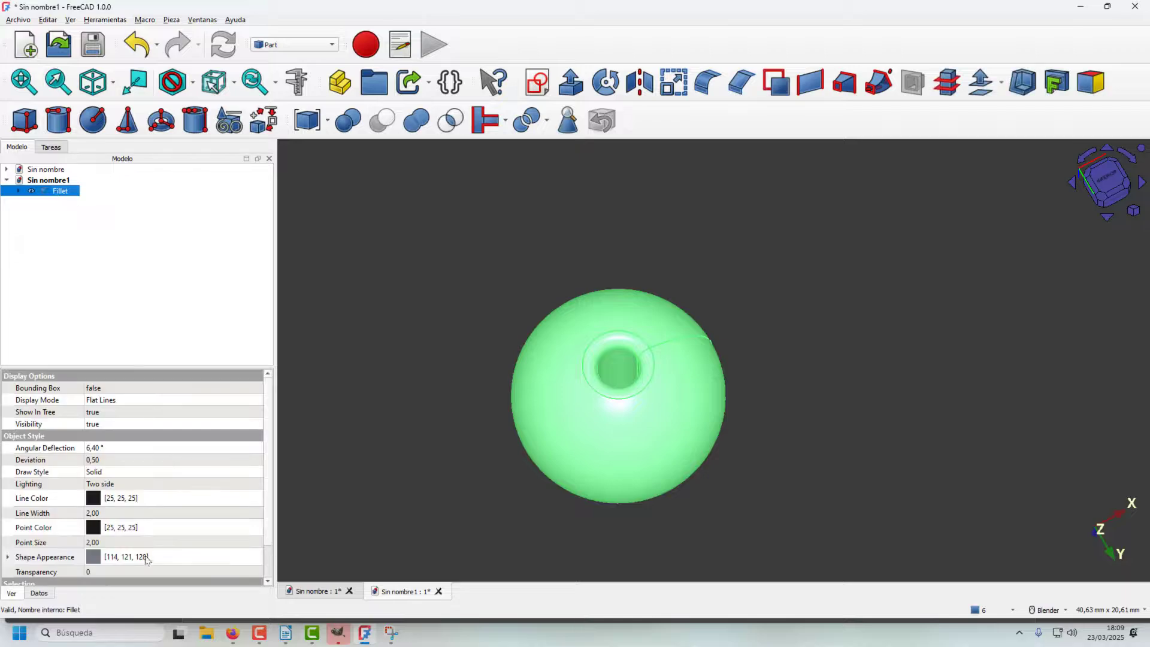
left_click(97, 563)
left_click(180, 557)
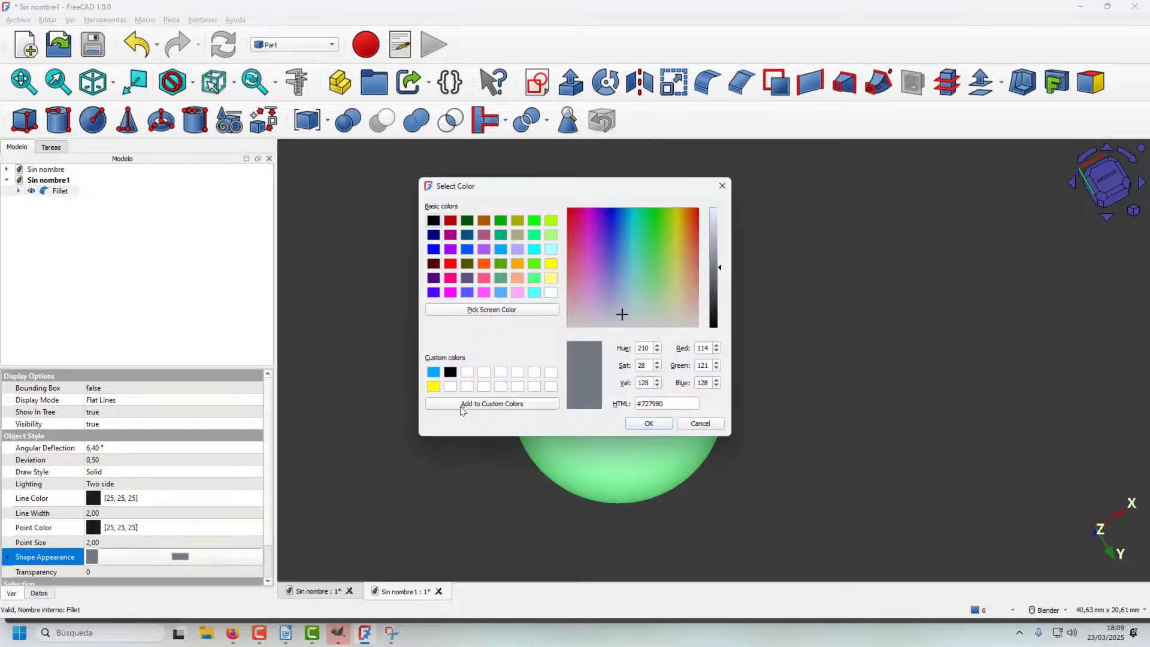
left_click(433, 372)
left_click(656, 422)
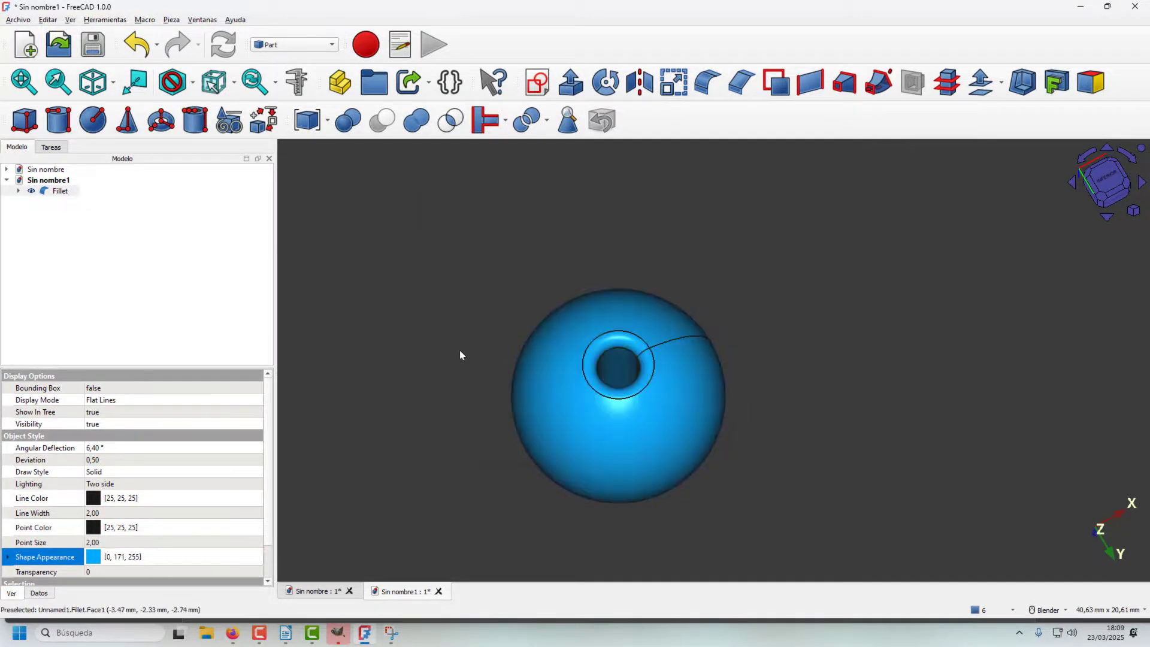
left_click(459, 350)
middle_click_drag(544, 265, 766, 521)
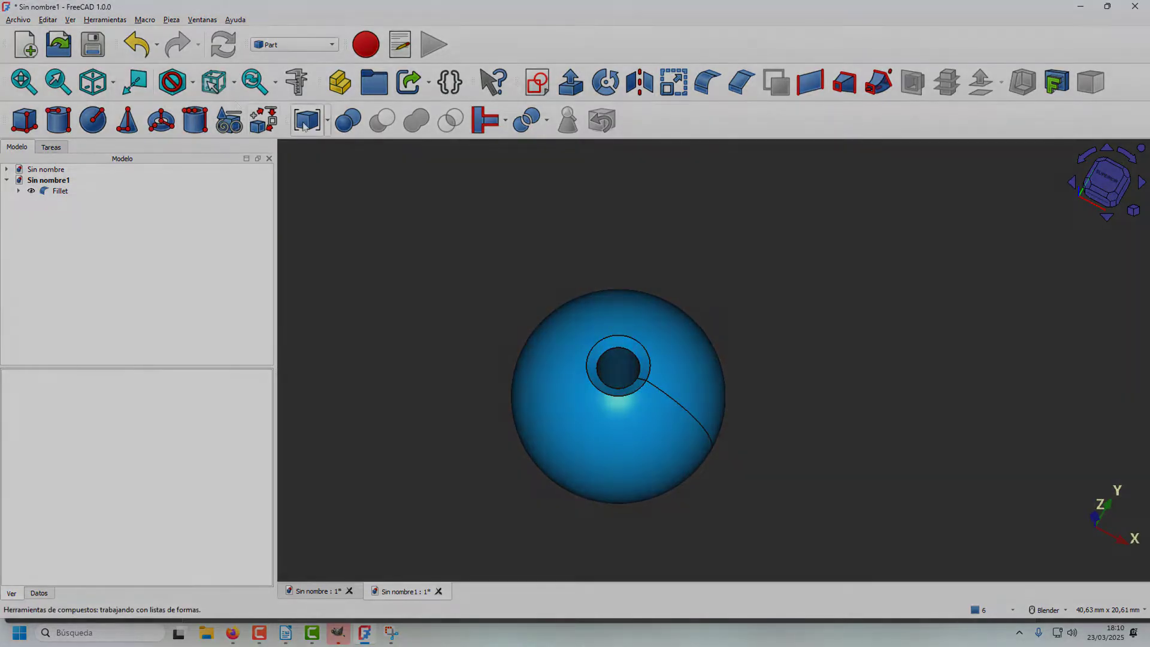